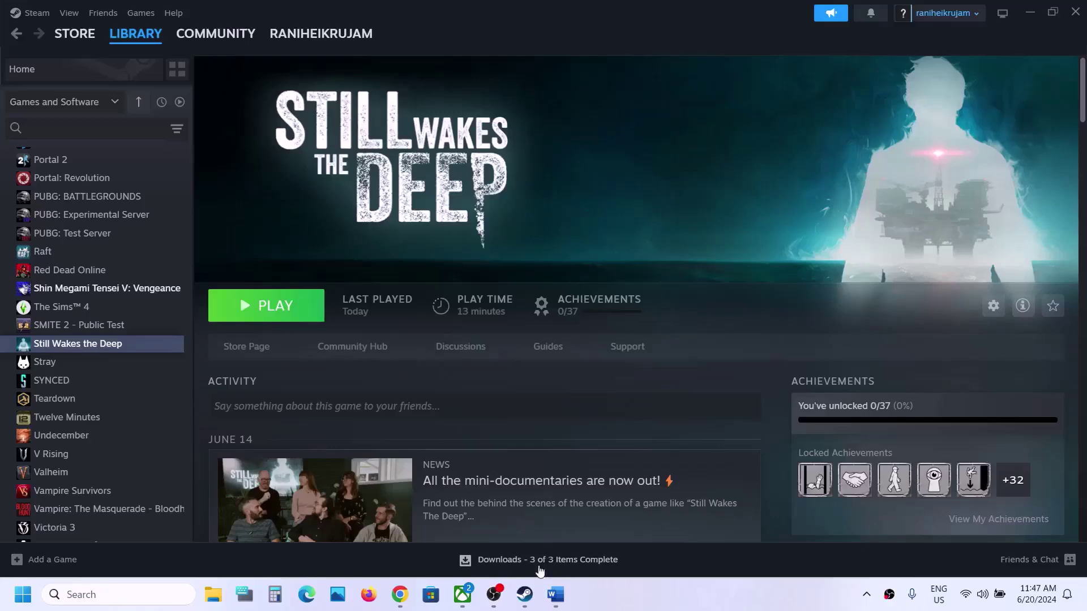
Step: Review the Game Pass note and its YouTube link in the Word document, checking the matching video search page in Chrome
left_click(555, 594)
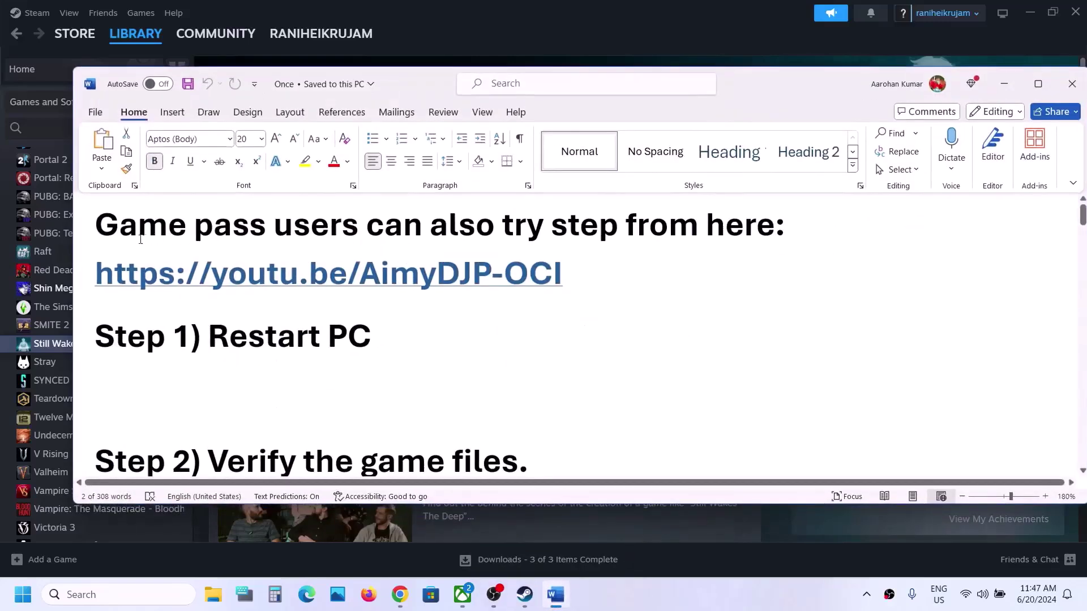
left_click_drag(103, 232, 689, 225)
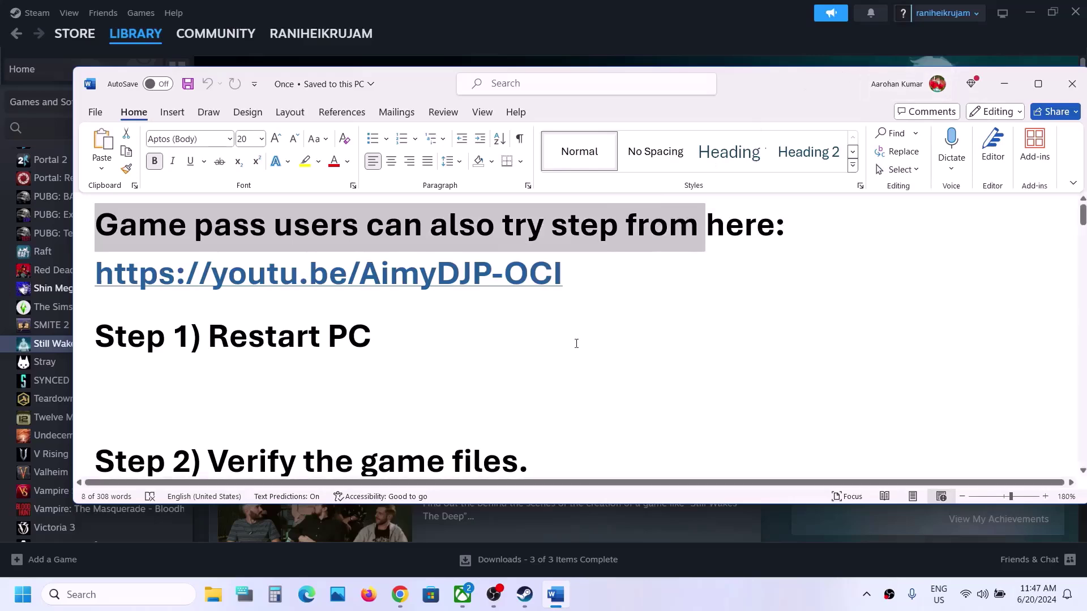
left_click_drag(587, 276, 161, 300)
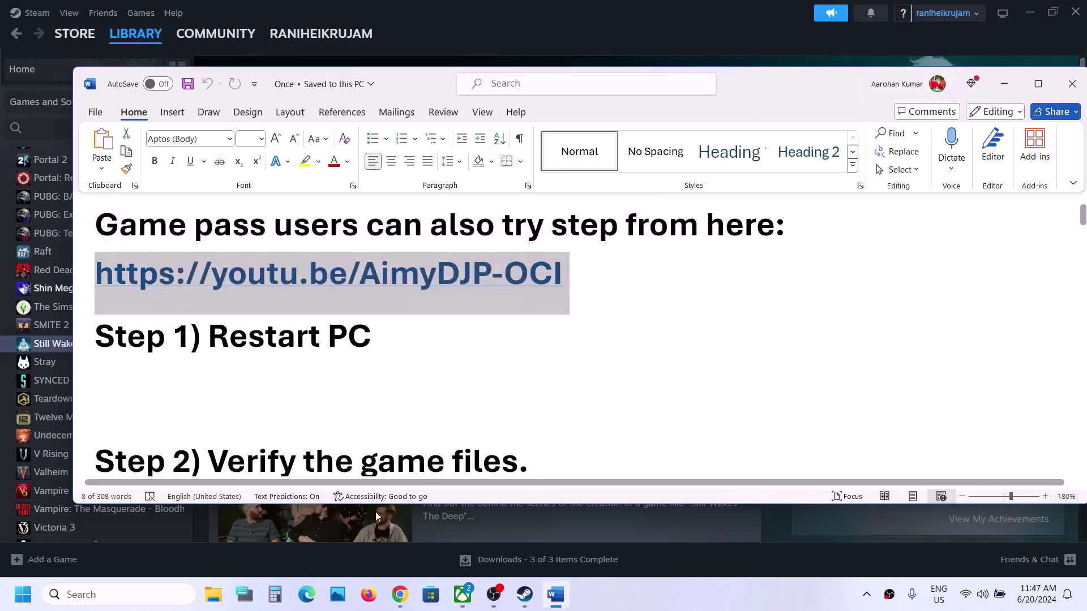
left_click(399, 594)
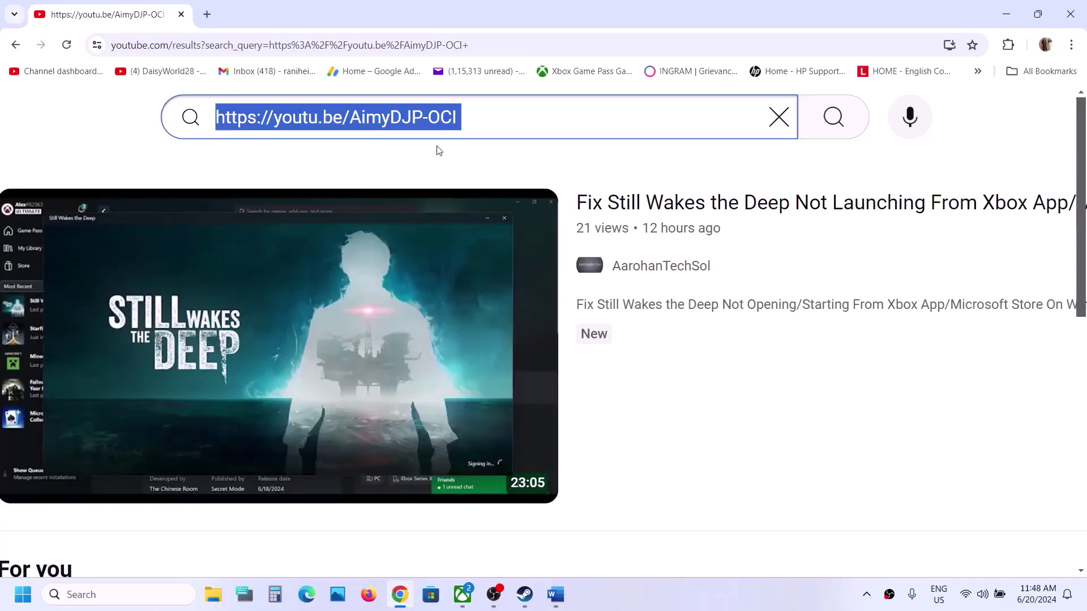
left_click(555, 595)
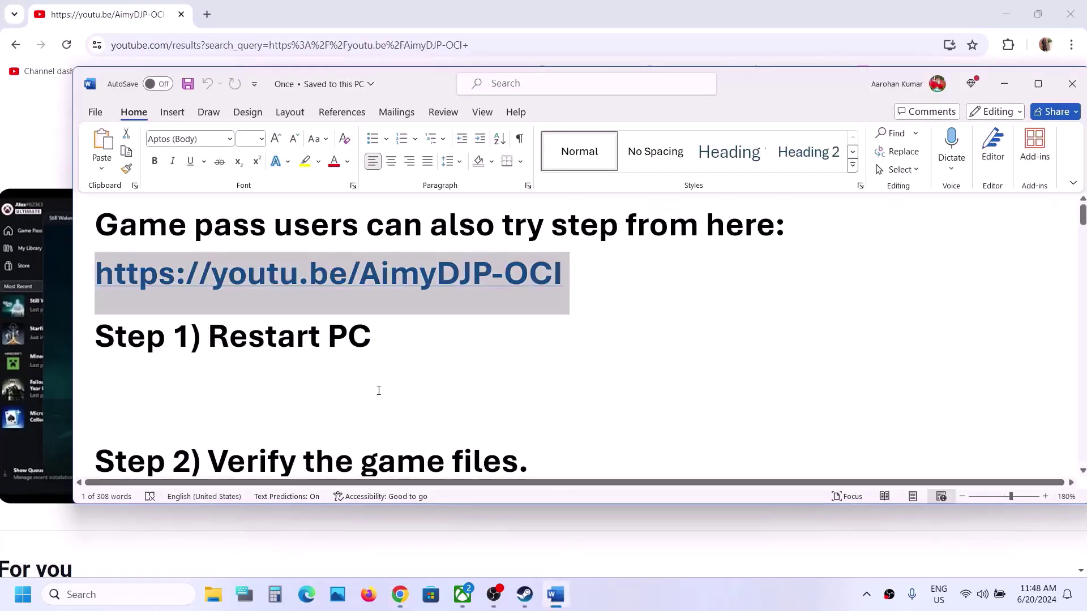
Step: Highlight the Restart PC instruction in the document and bring up the Windows power options that include Restart
double_click(240, 347)
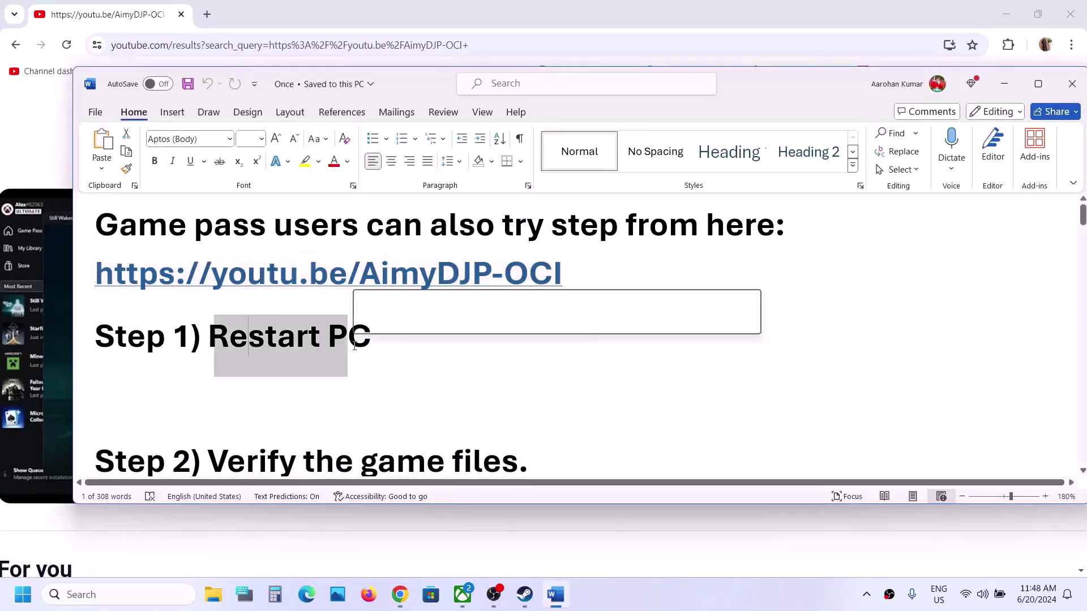
left_click(2, 602)
left_click(412, 546)
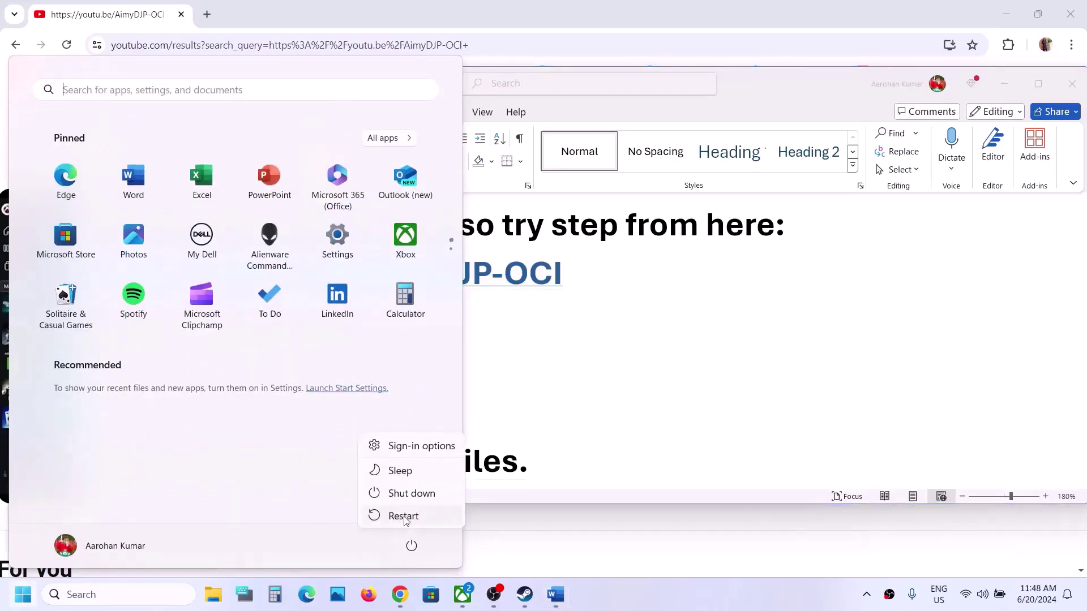
Step: Switch to Steam and show the installed files properties of Still Wakes the Deep, where game files can be verified
left_click(526, 600)
left_click(558, 594)
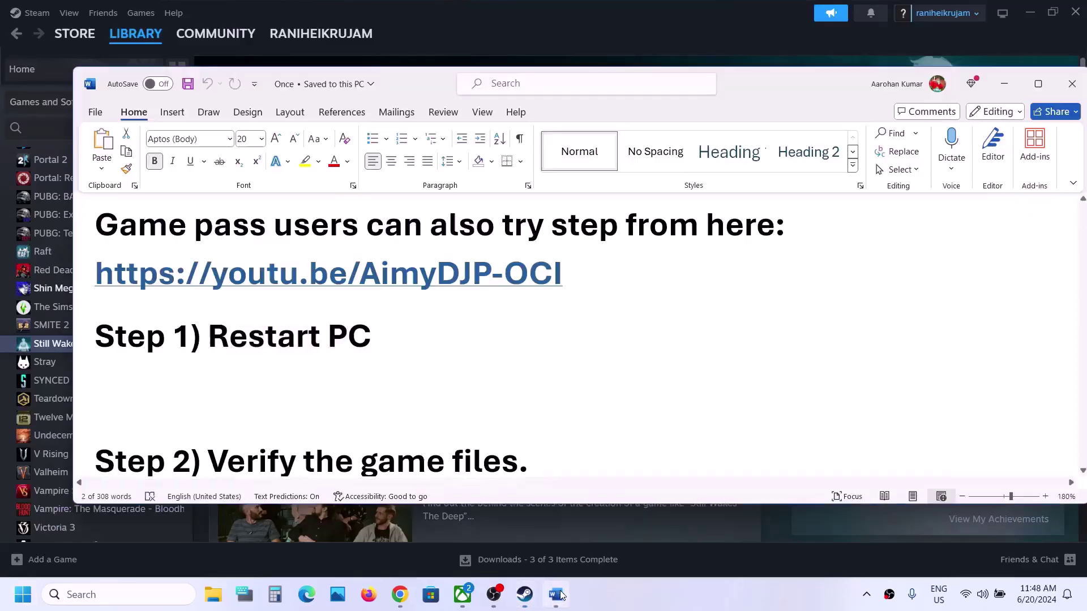
left_click(525, 594)
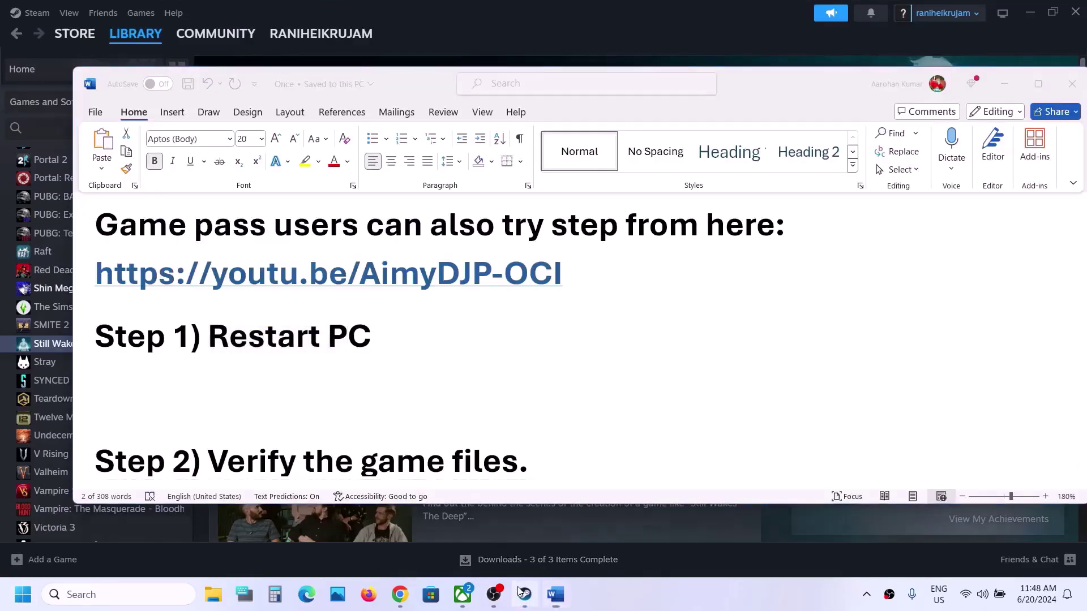
right_click(117, 350)
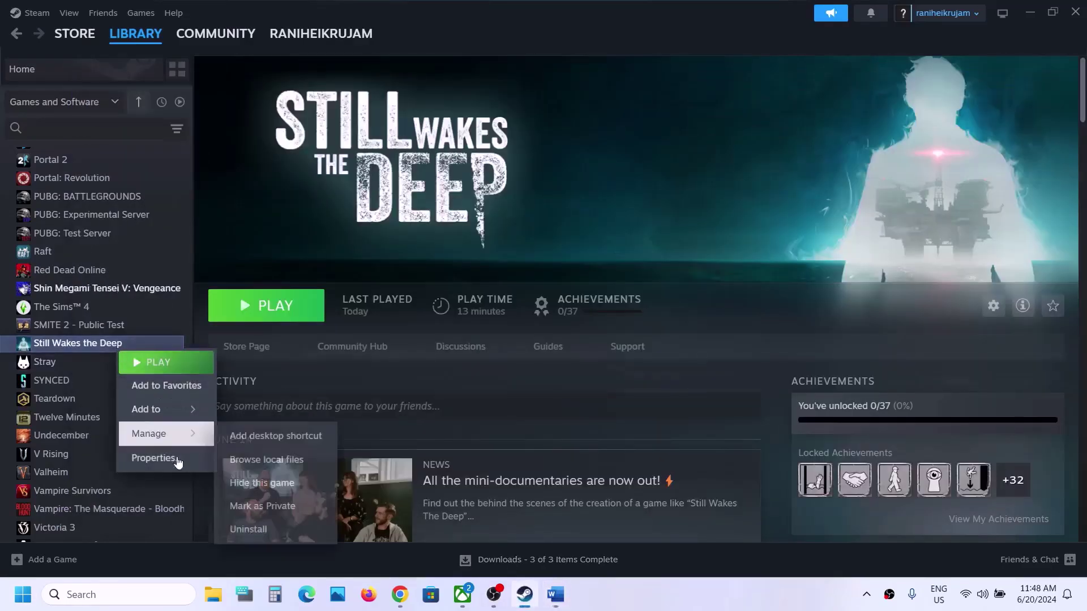
left_click(170, 460)
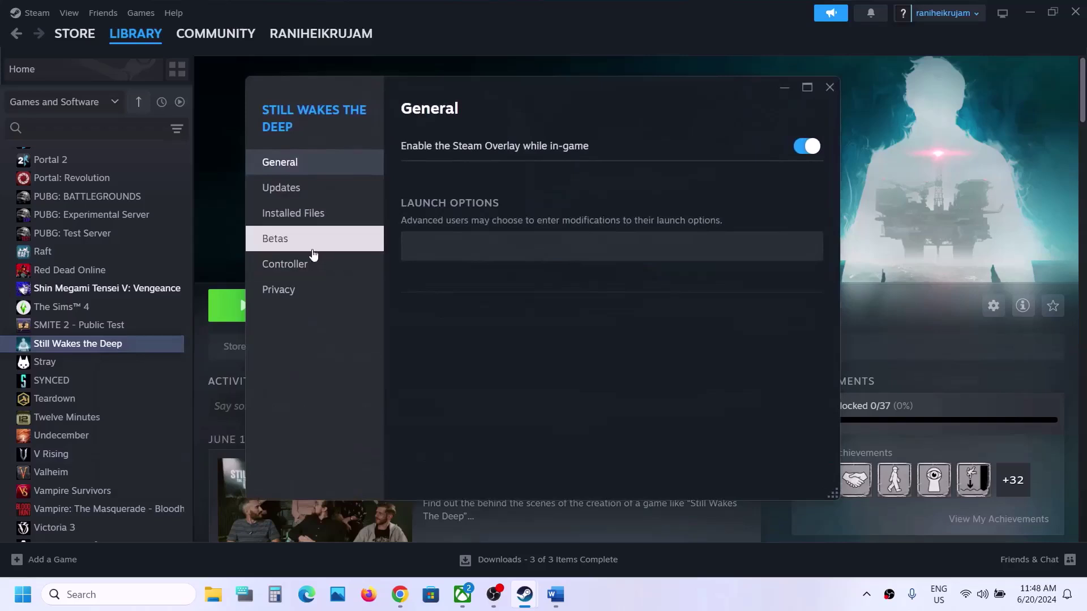
left_click(310, 214)
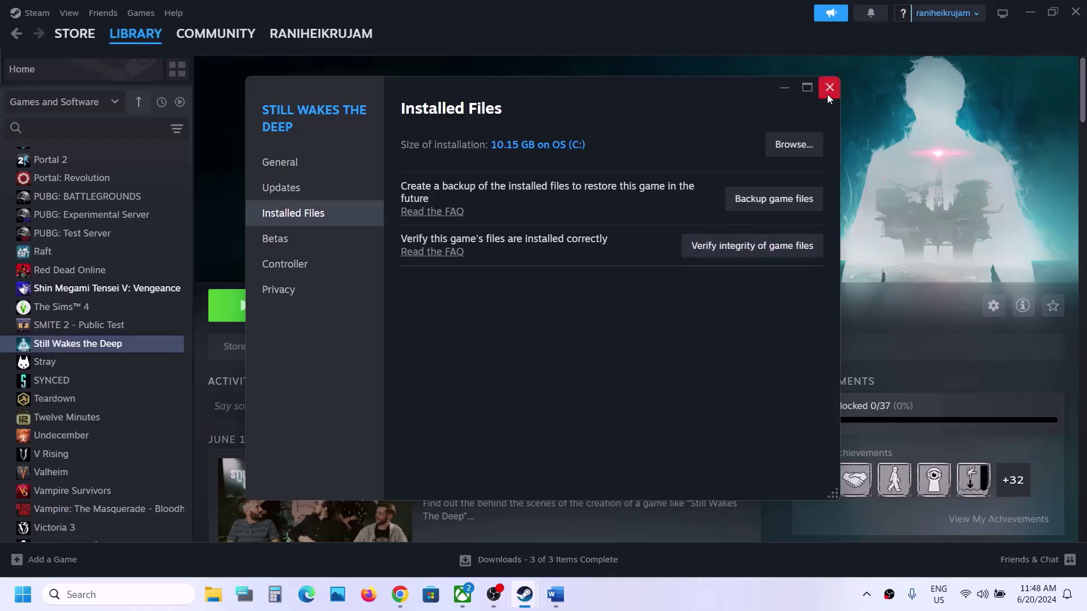
Step: Consult Step 3 in the Word document, and set the Steam launch options of Still Wakes the Deep to -dx11
left_click(555, 594)
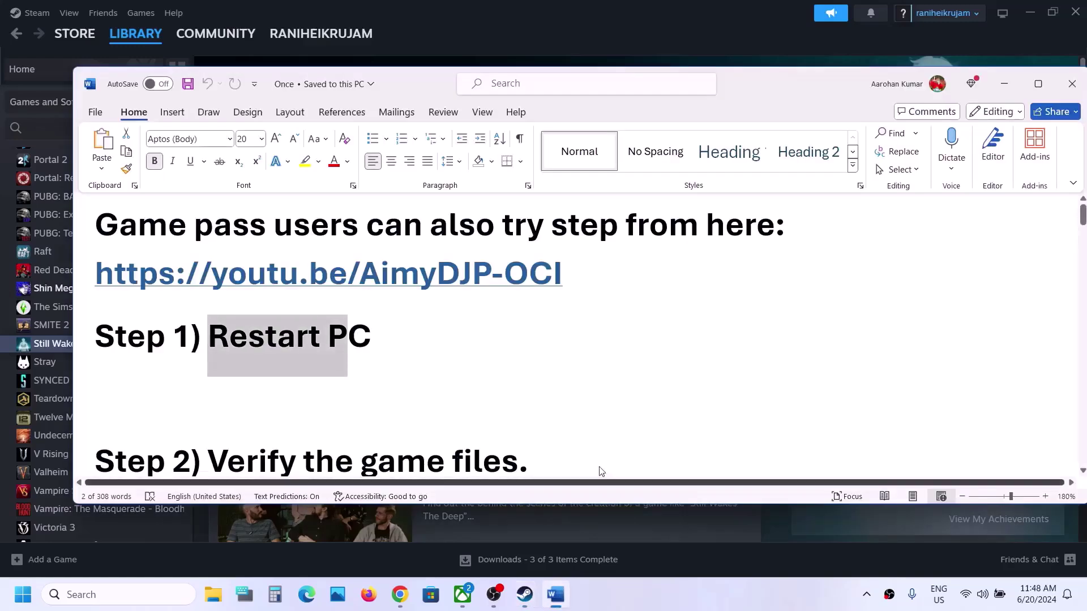
scroll(427, 332, "down", 5)
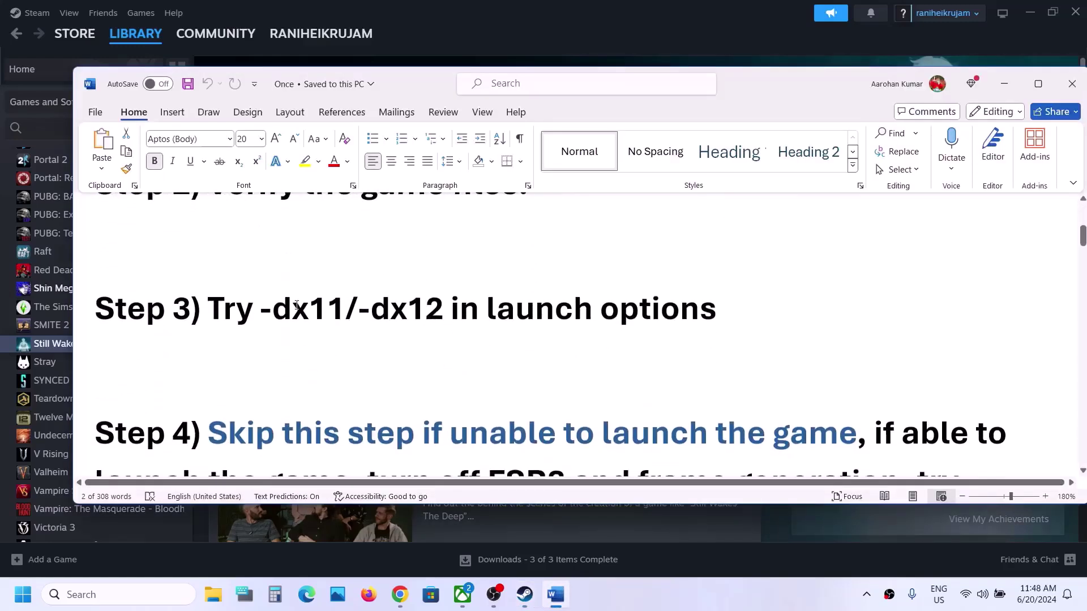
left_click(478, 26)
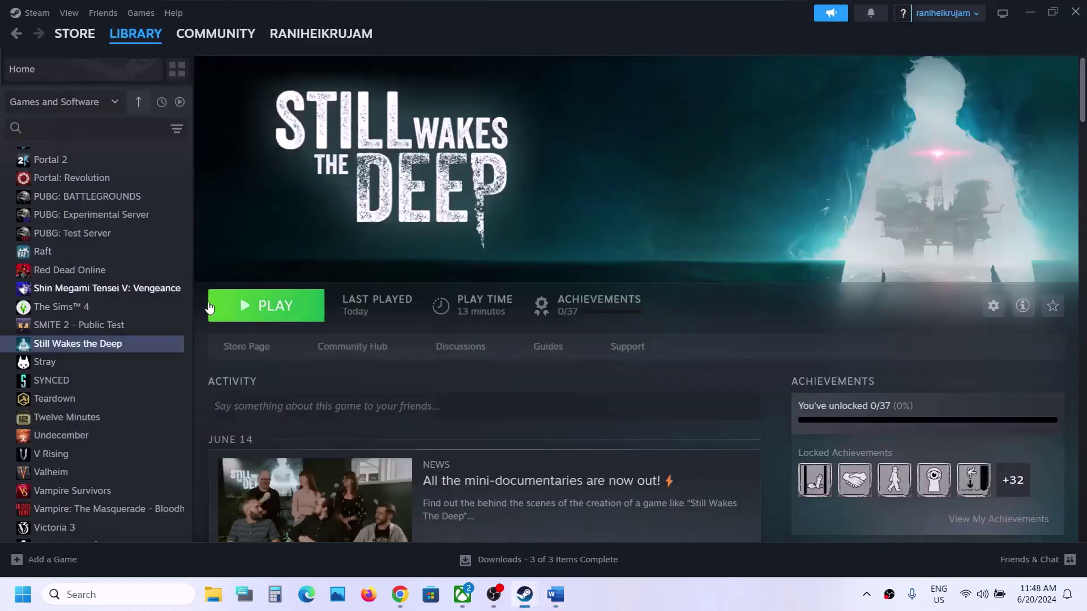
right_click(116, 357)
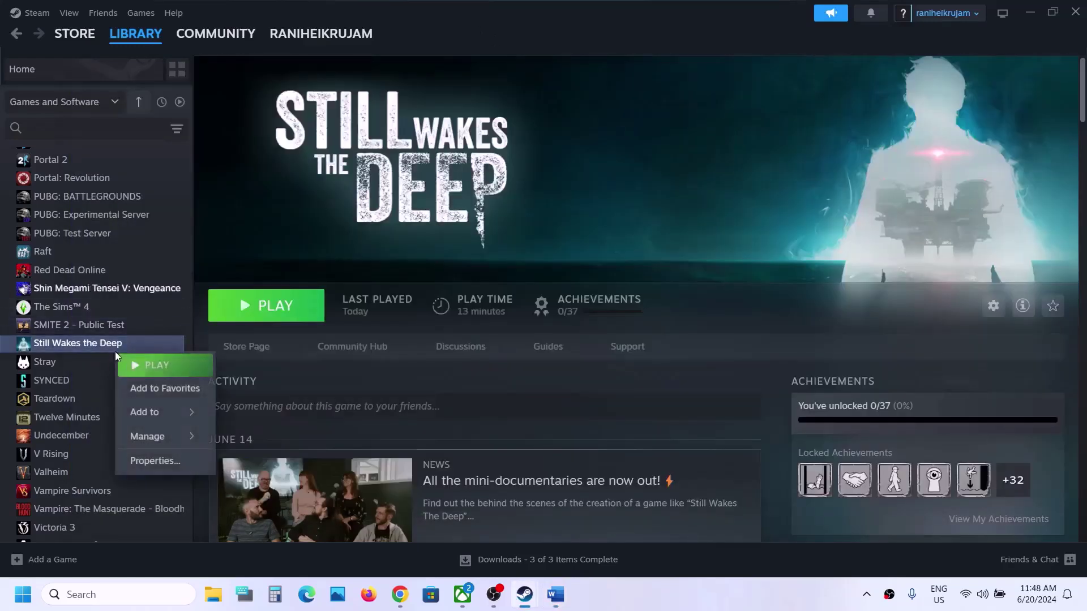
left_click(156, 461)
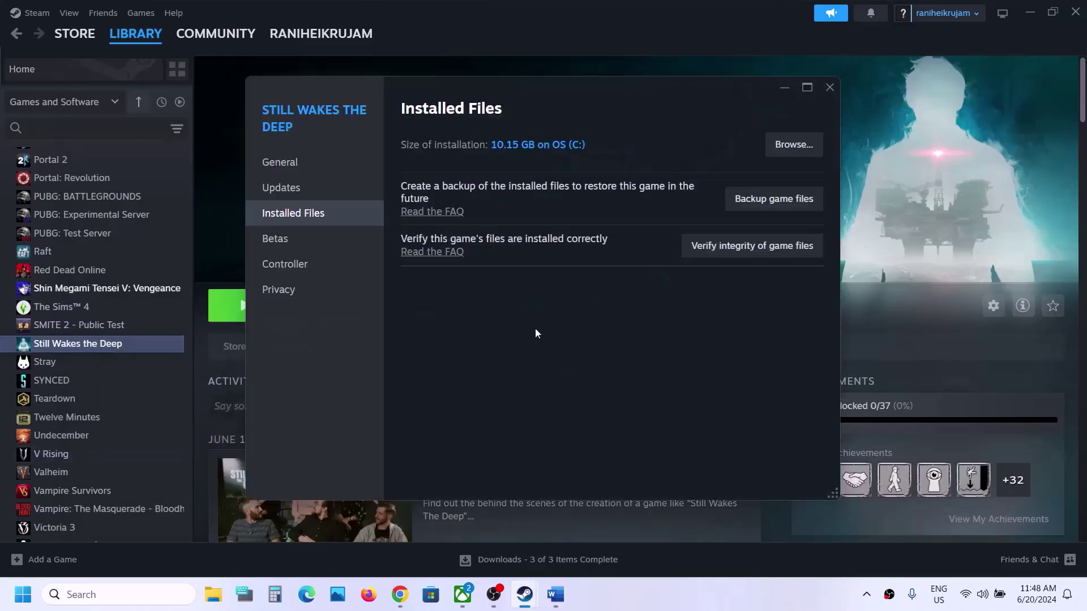
left_click(290, 161)
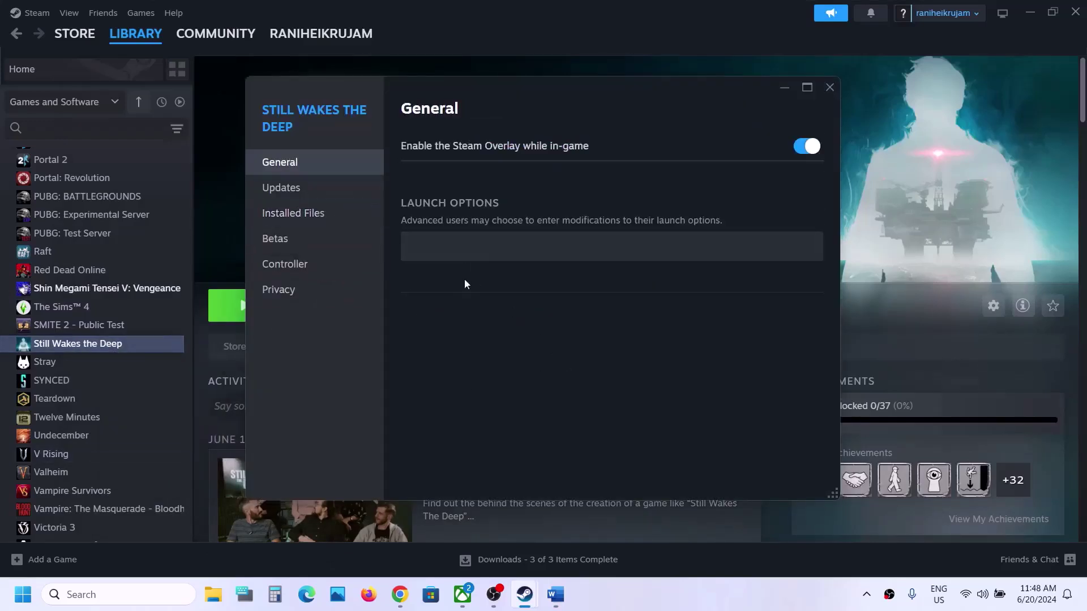
left_click(445, 245)
left_click(832, 89)
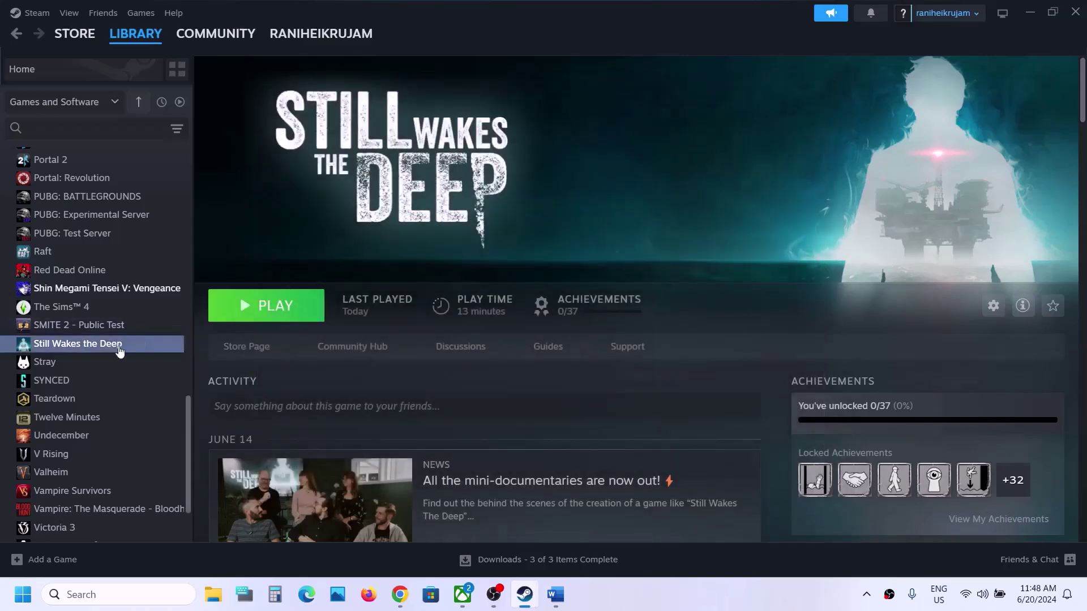
Step: Replace the launch options of Still Wakes the Deep with -dx12 and close its properties
right_click(119, 346)
left_click(154, 455)
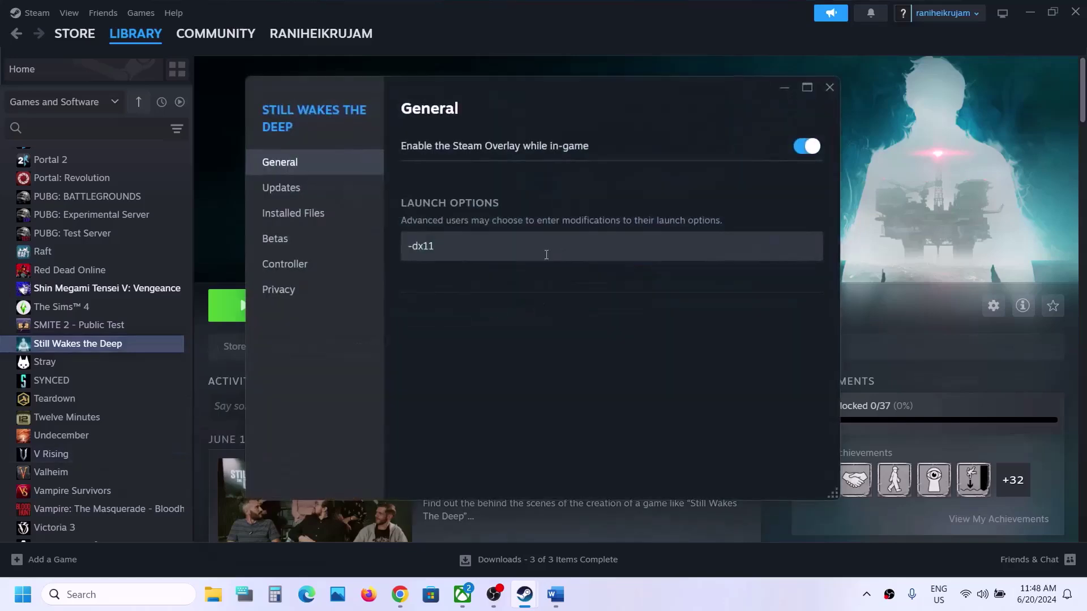
key("ctrl+a")
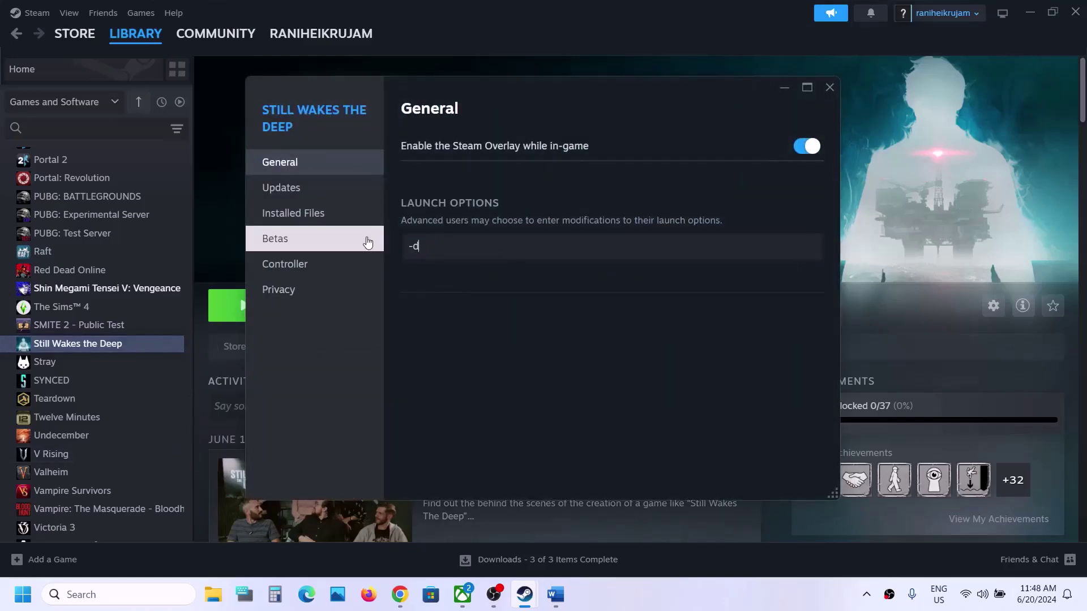
left_click(399, 276)
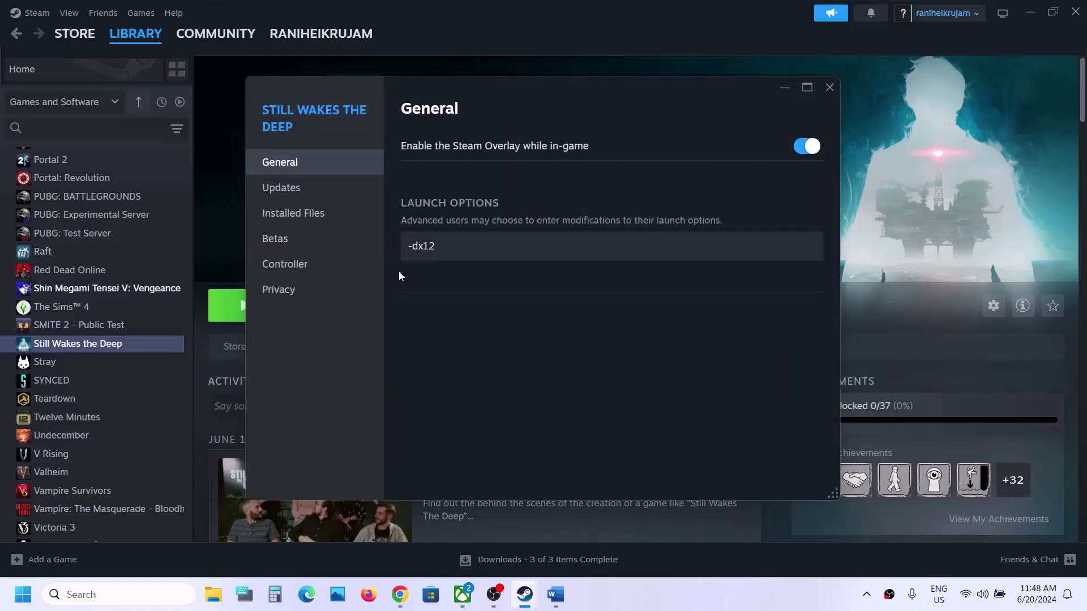
left_click(834, 89)
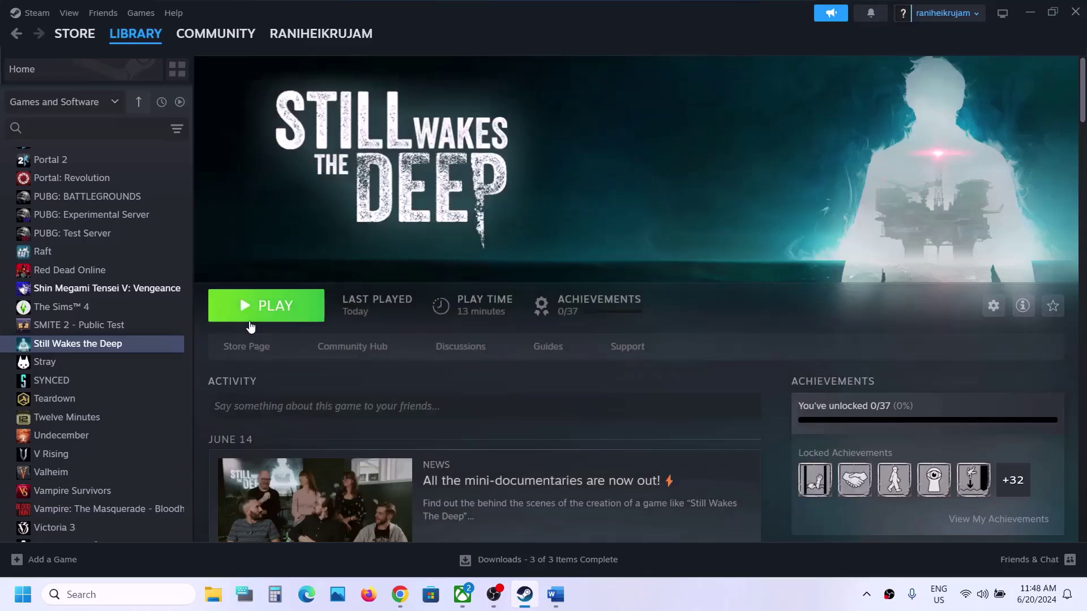
Step: Clear the launch options of Still Wakes the Deep and close its properties
right_click(128, 343)
left_click(167, 447)
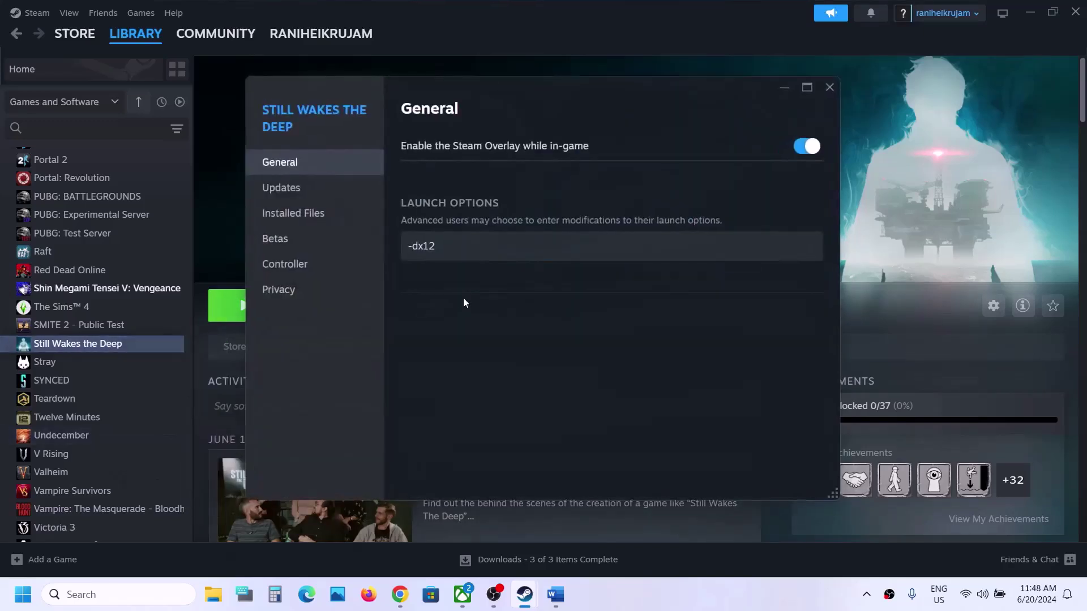
left_click_drag(465, 247, 424, 248)
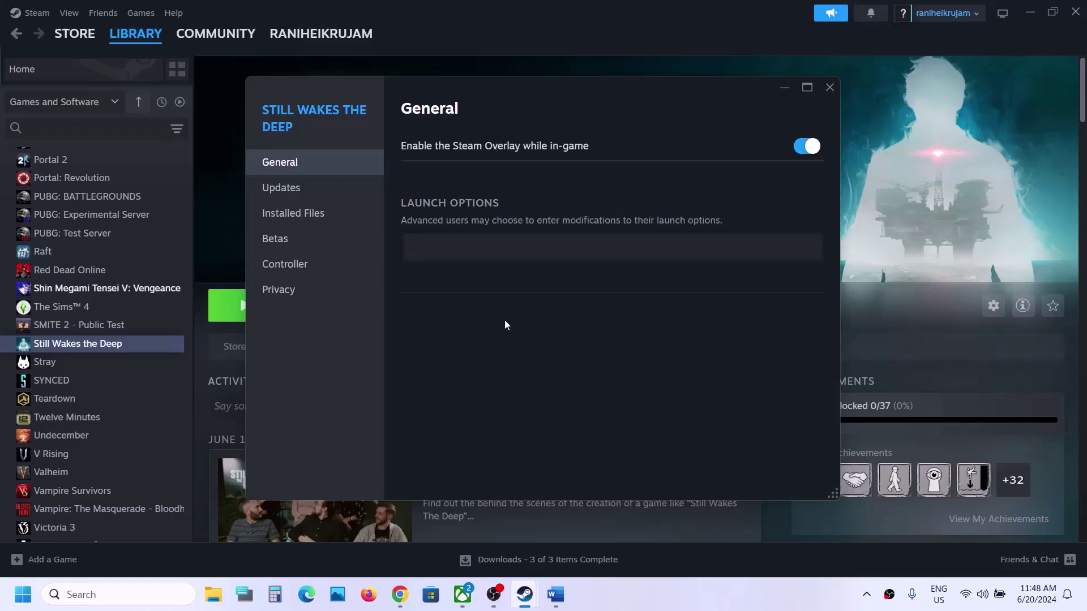
left_click(832, 86)
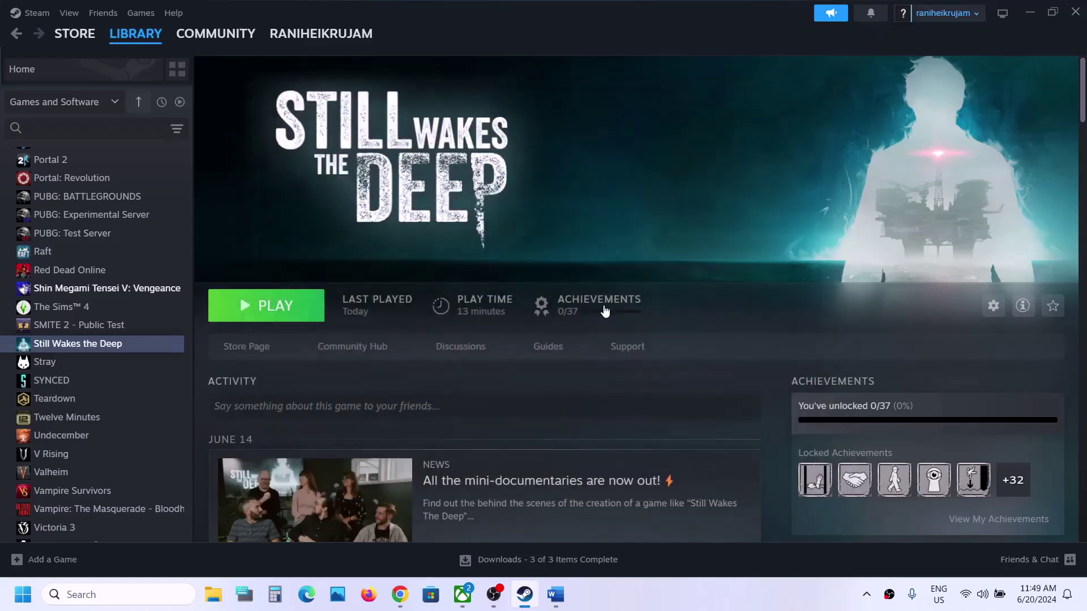
Step: Switch to the Word document and read Step 4, highlighting its skip condition and the advice on in-game graphics settings
left_click(555, 594)
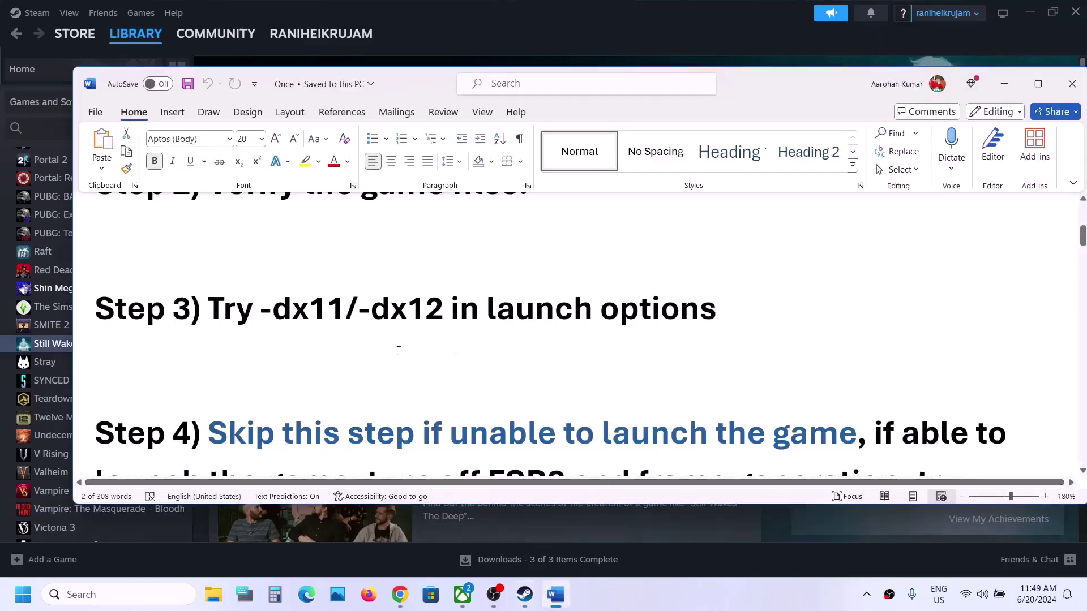
scroll(398, 351, "down", 3)
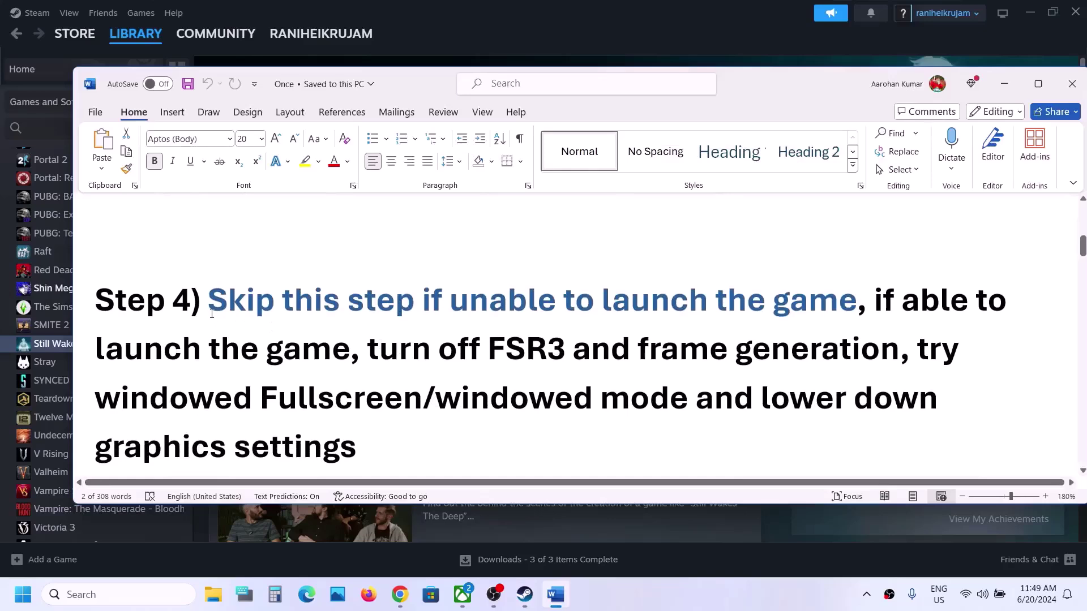
left_click_drag(212, 313, 847, 309)
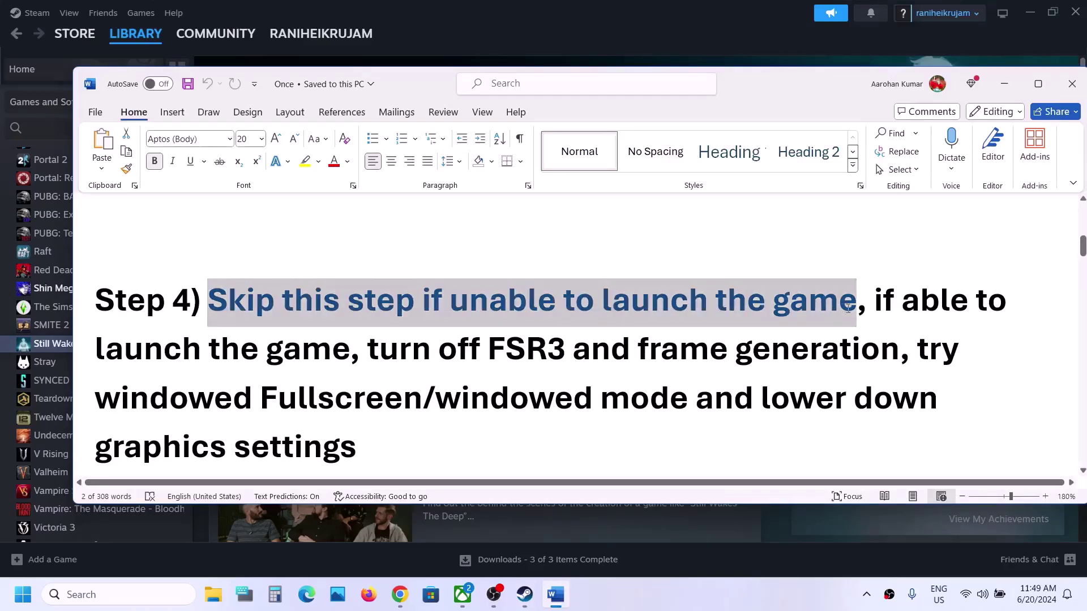
left_click_drag(847, 309, 848, 308)
left_click_drag(876, 301, 413, 428)
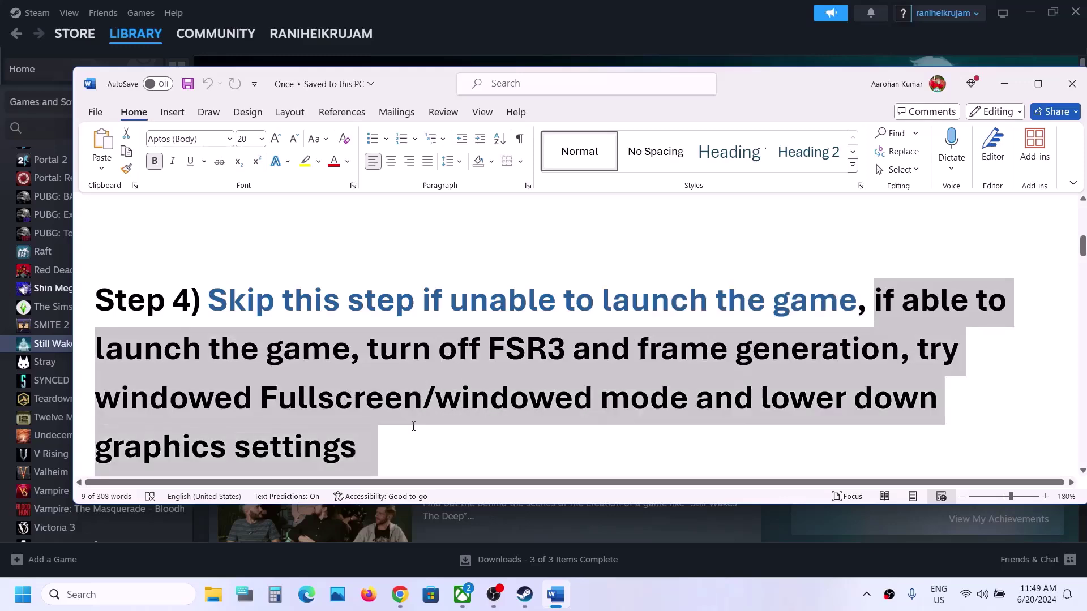
Step: Open the game's video options, try the Fullscreen and Windowed Fullscreen window modes, and return the window mode to Windowed
left_click(786, 522)
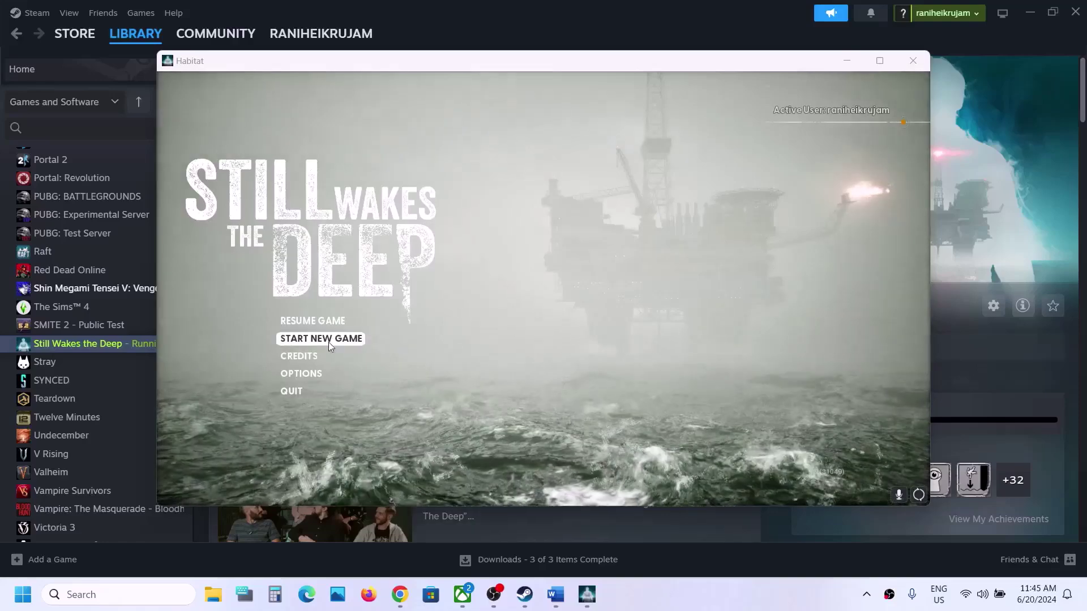
left_click(313, 372)
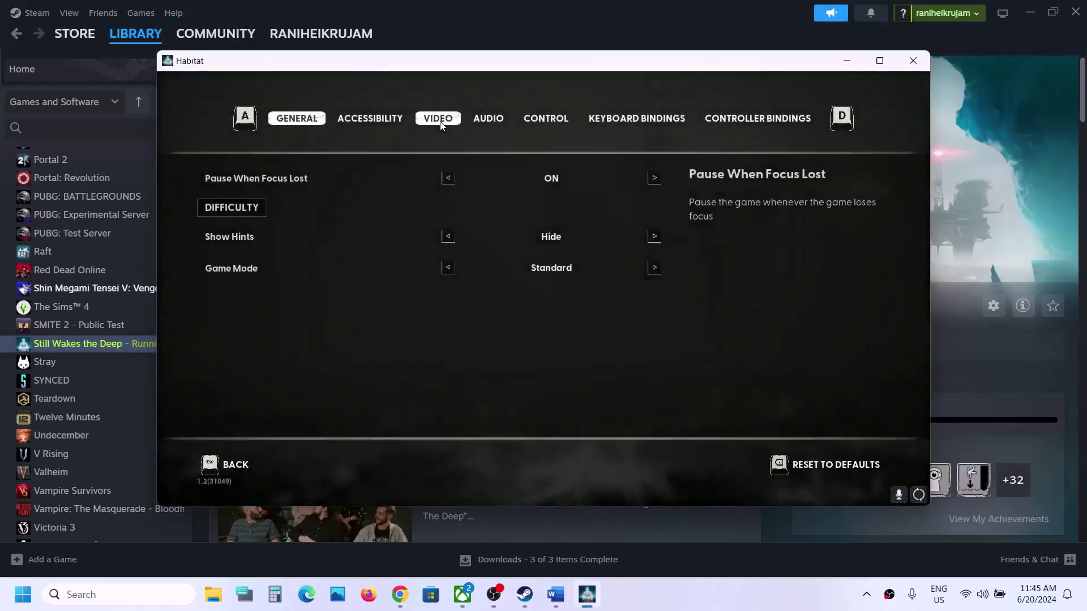
left_click(443, 120)
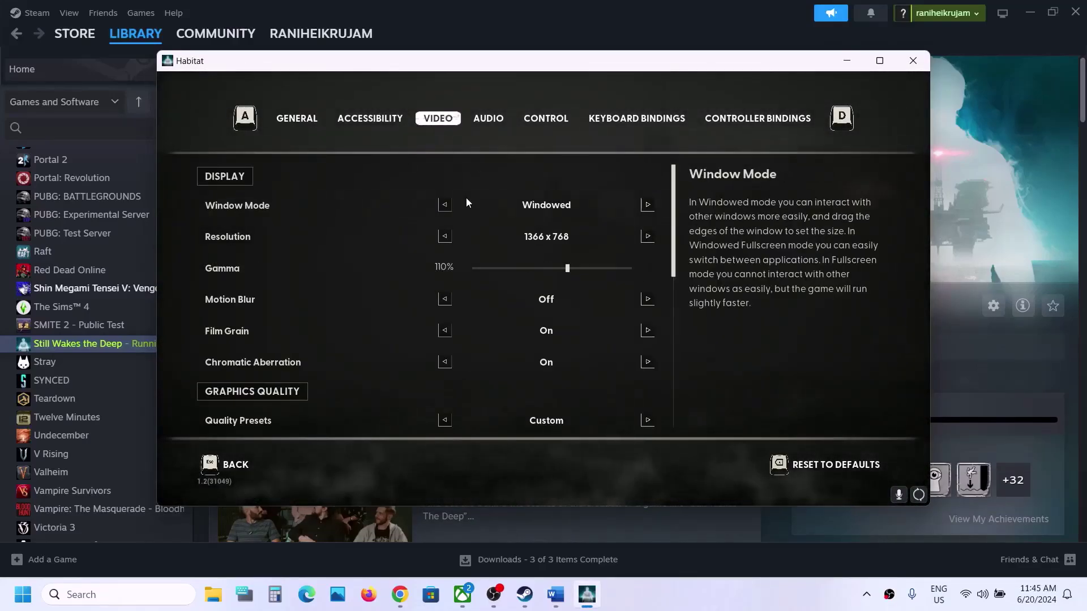
left_click(445, 206)
left_click(445, 206)
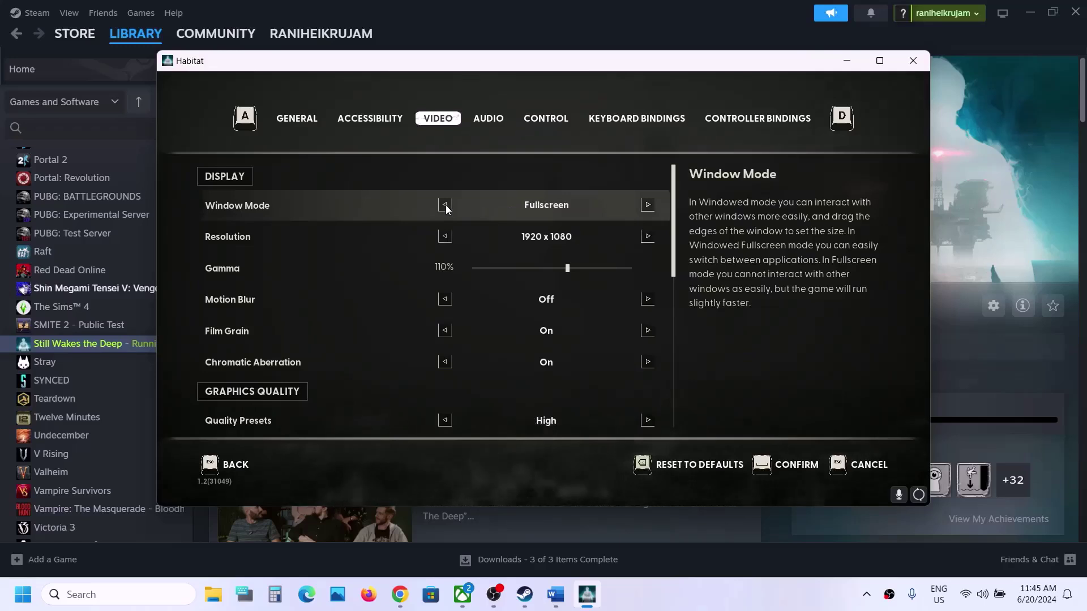
left_click(648, 205)
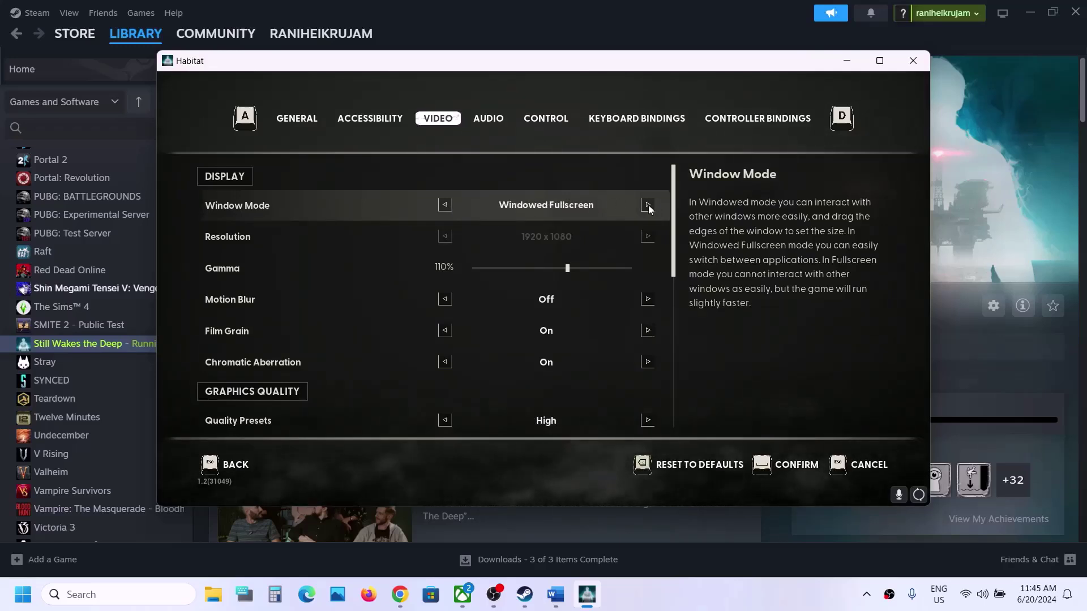
left_click(647, 205)
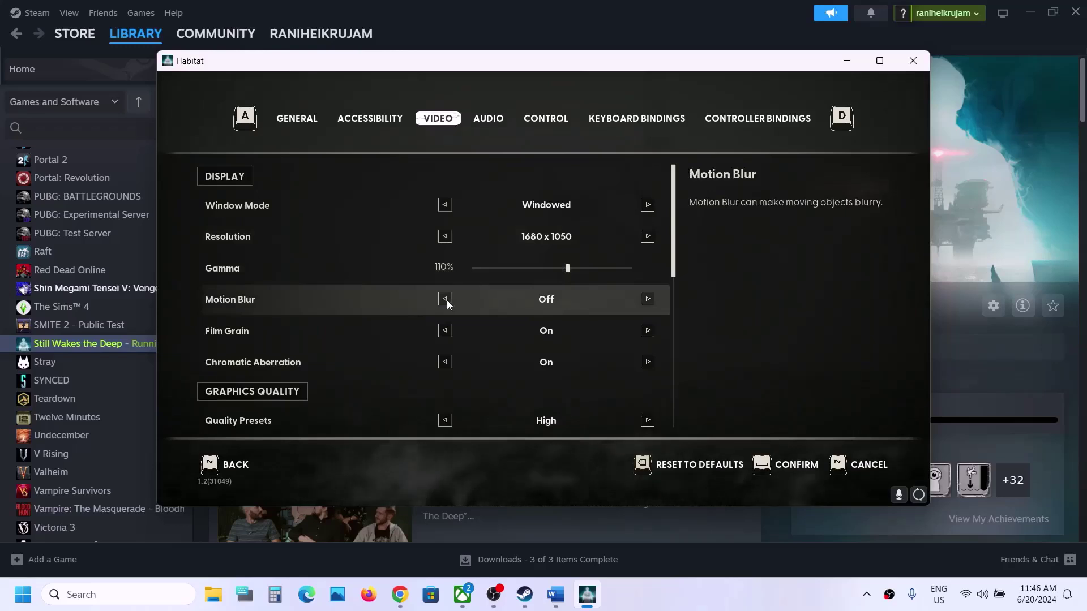
Step: Set Upscaling and Super Resolution to AMD FSR 3 with its quality mode on Quality, and confirm the video settings
scroll(559, 321, "down", 1)
scroll(558, 314, "down", 1)
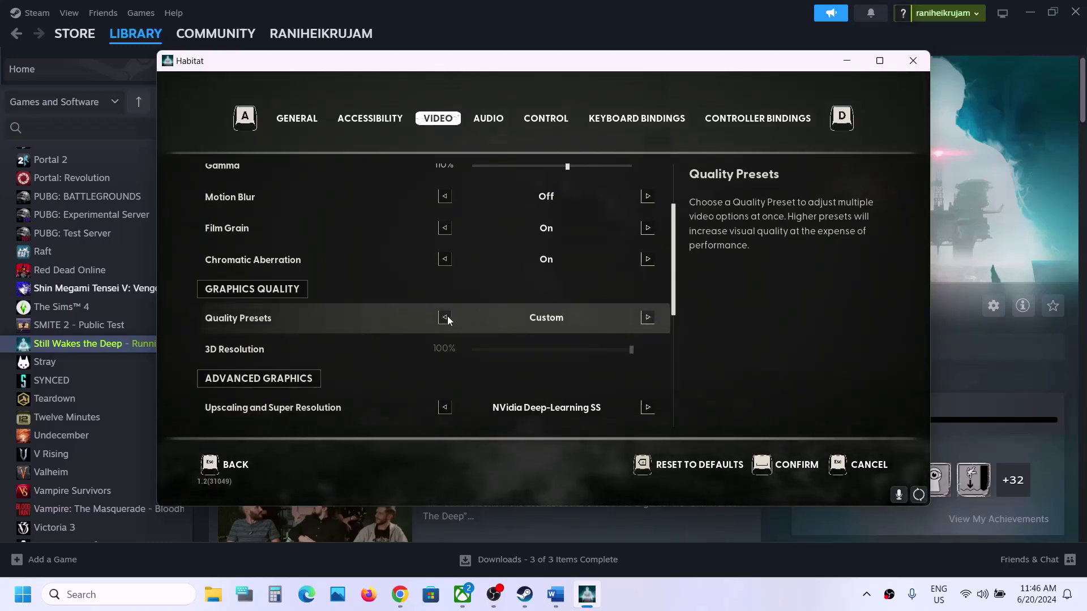
scroll(446, 315, "down", 4)
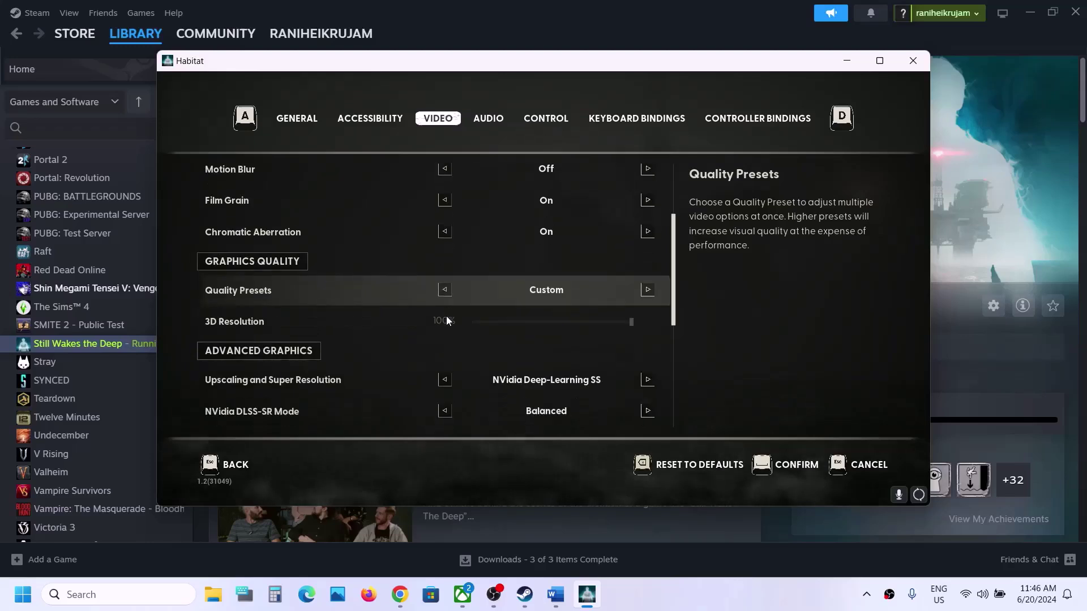
scroll(447, 317, "down", 2)
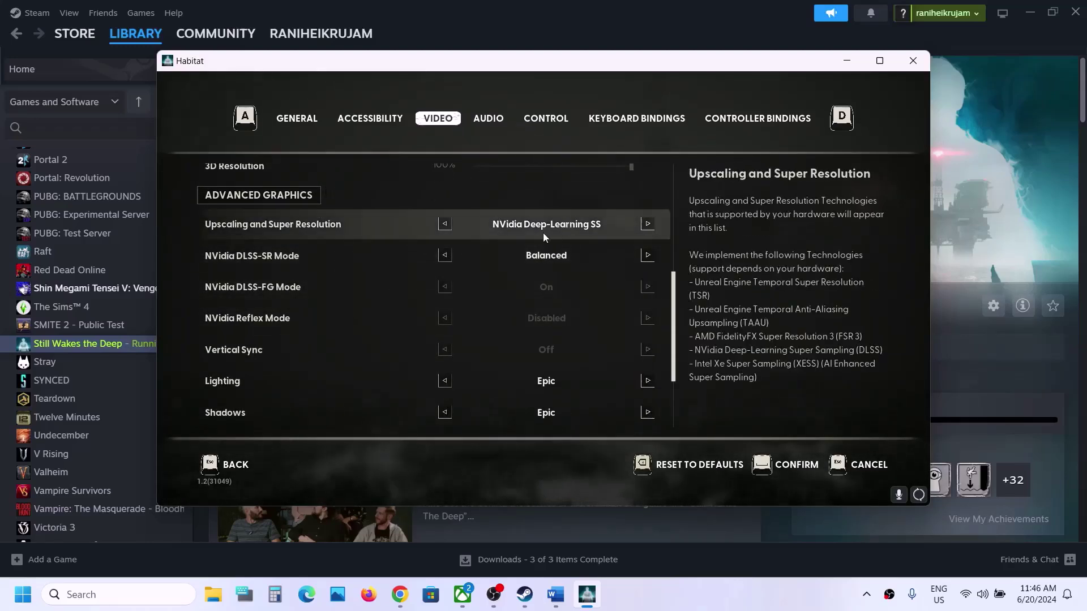
left_click(444, 224)
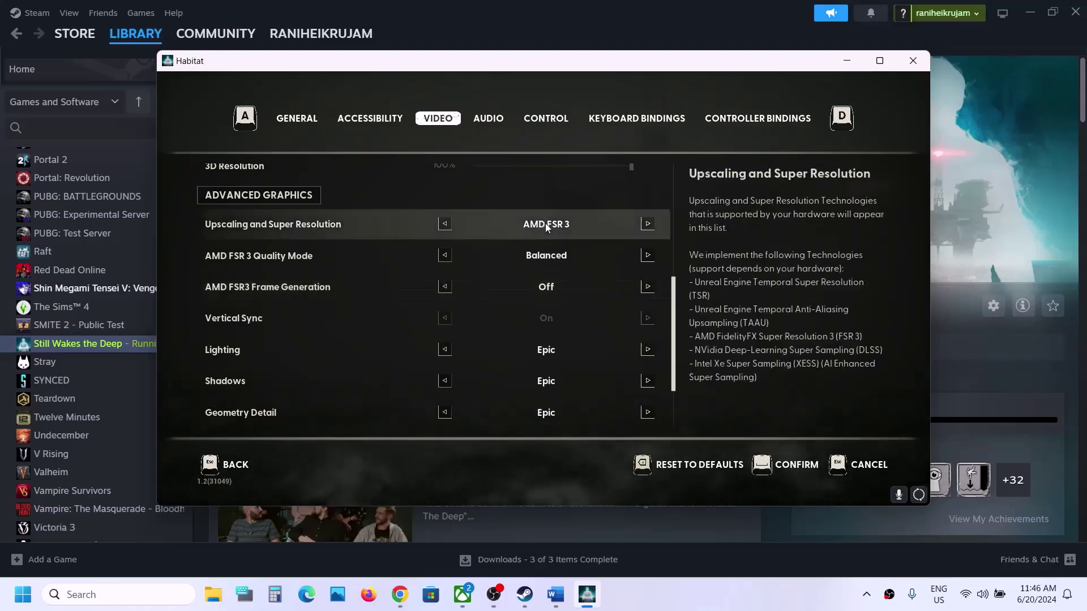
left_click(445, 255)
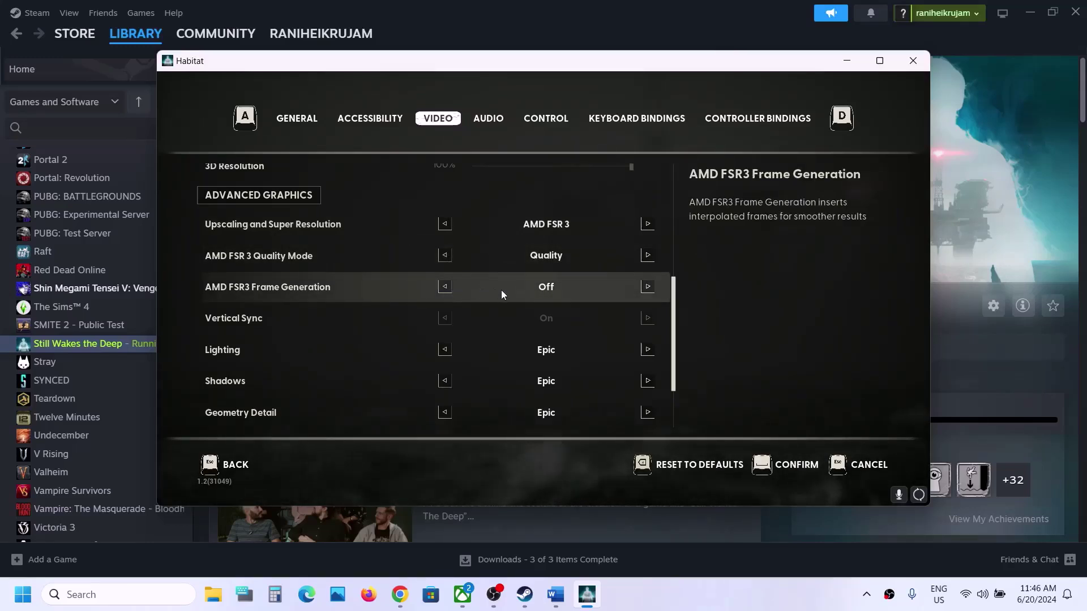
left_click(795, 474)
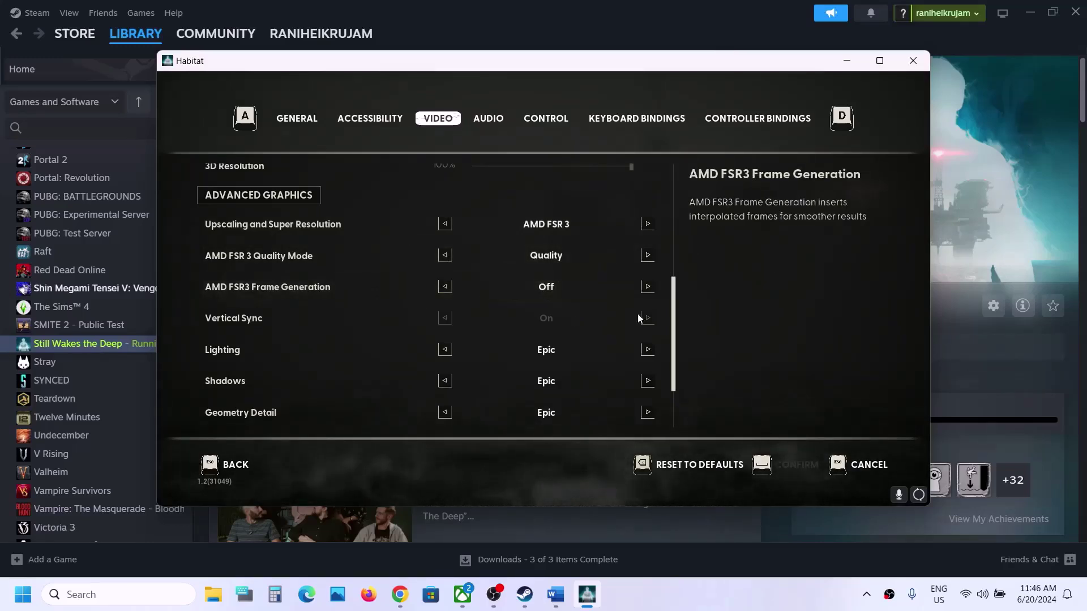
Step: Change Upscaling and Super Resolution to NVidia Deep-Learning SS and set the DLSS-SR mode to Quality
left_click(646, 225)
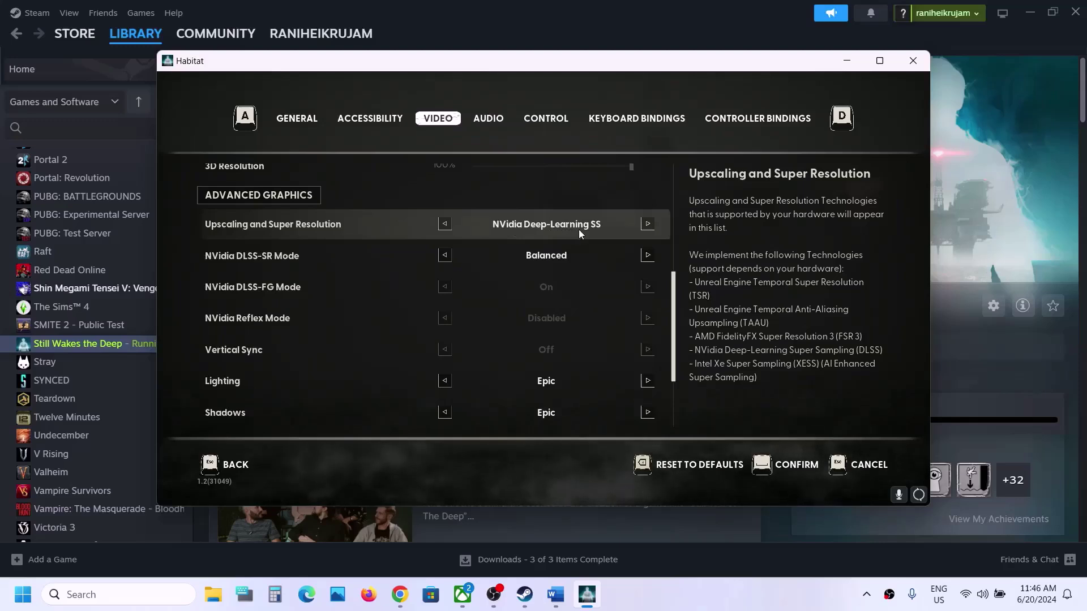
left_click(446, 255)
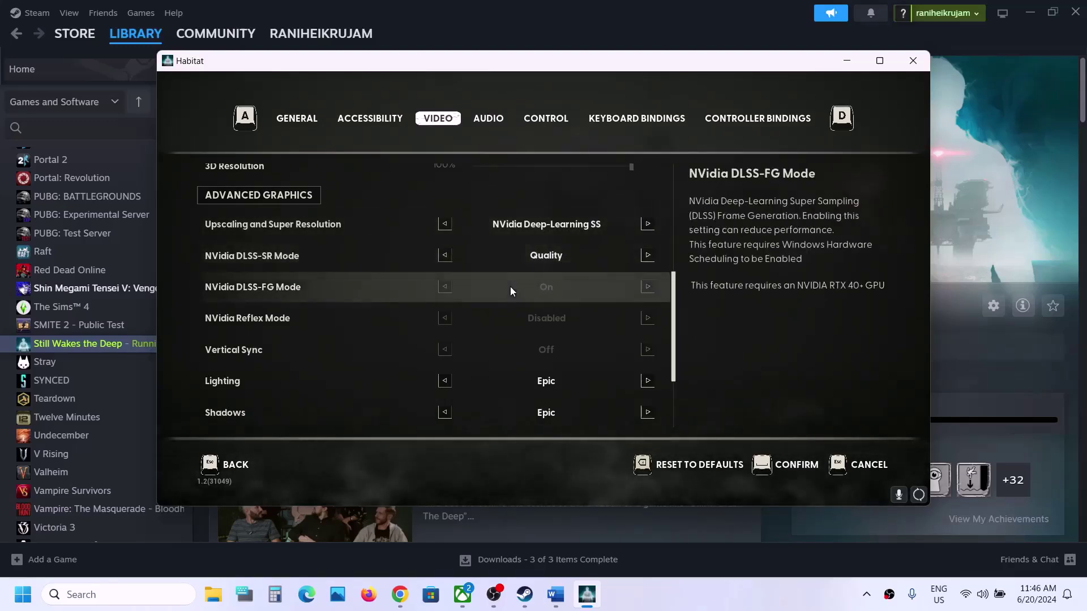
Step: Lower lighting, shadows, geometry detail, texture quality, visual effects and post processing to High, and apply the changes
scroll(511, 286, "down", 4)
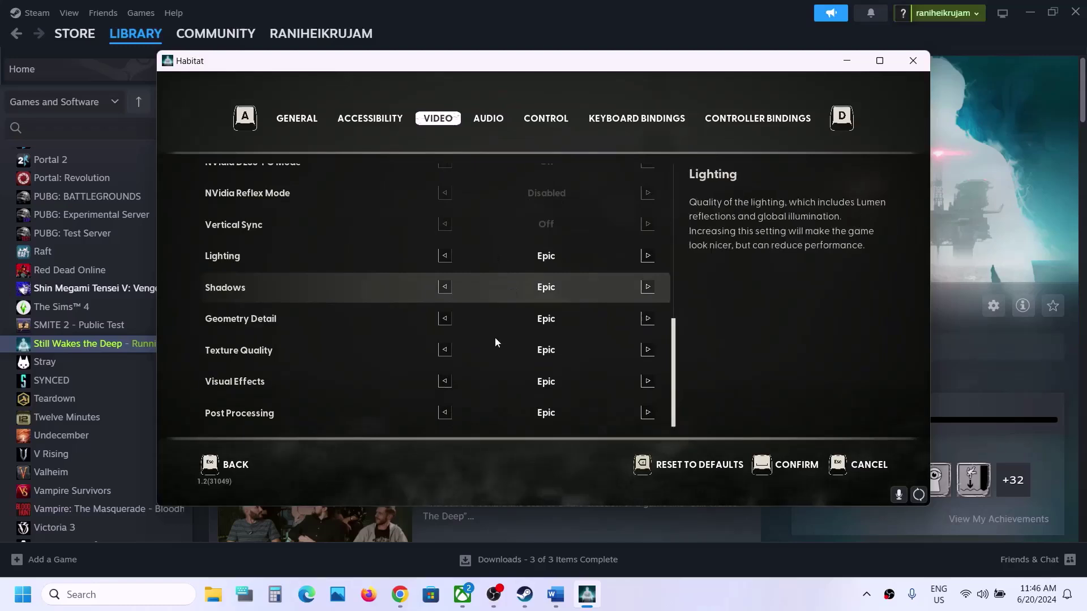
left_click(447, 255)
left_click(444, 287)
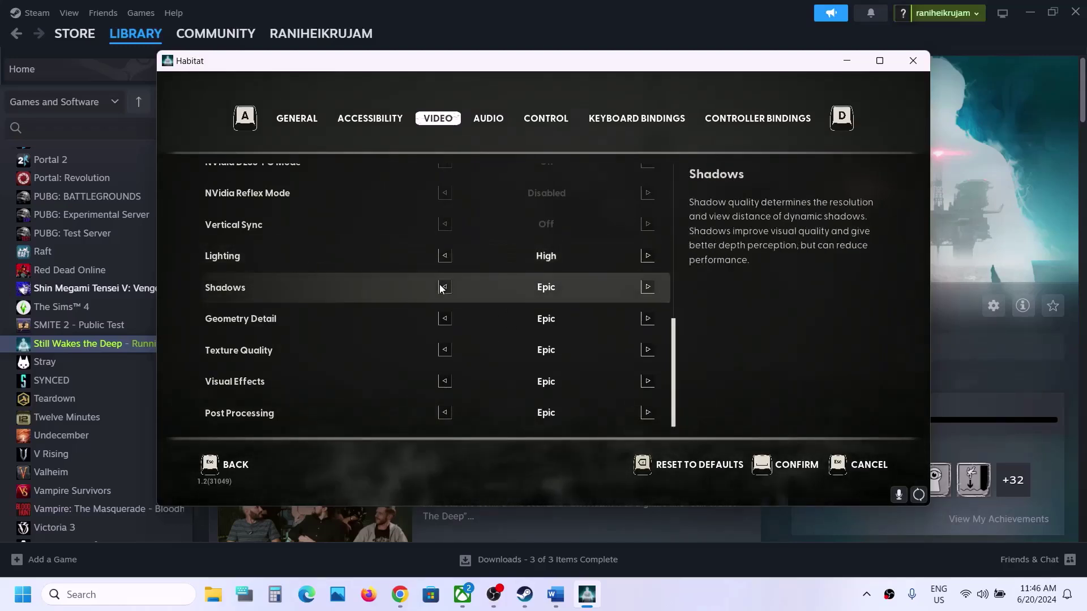
left_click(443, 318)
left_click(441, 351)
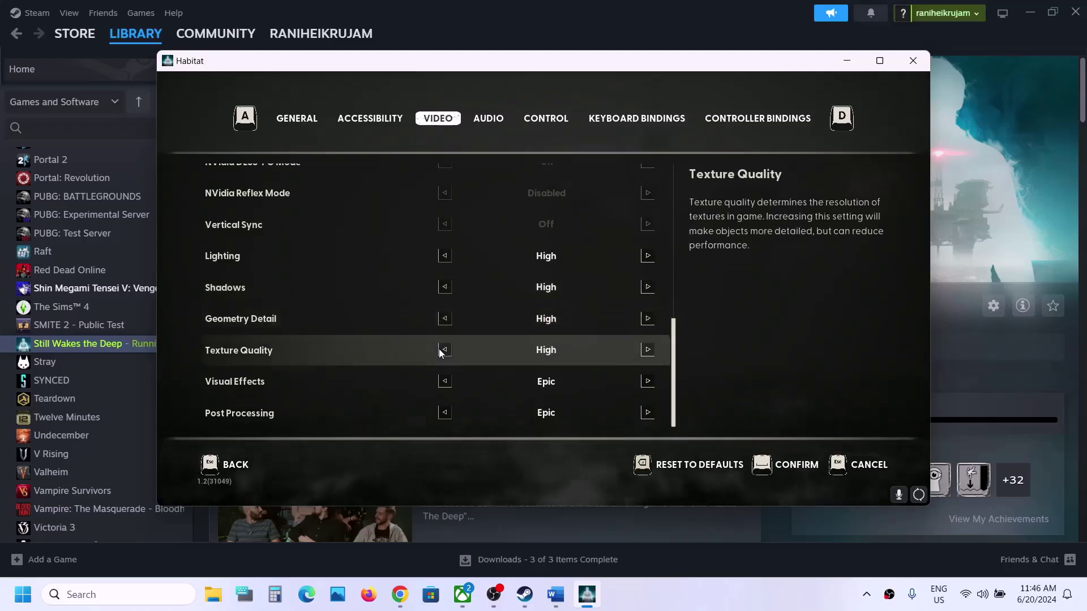
left_click(444, 381)
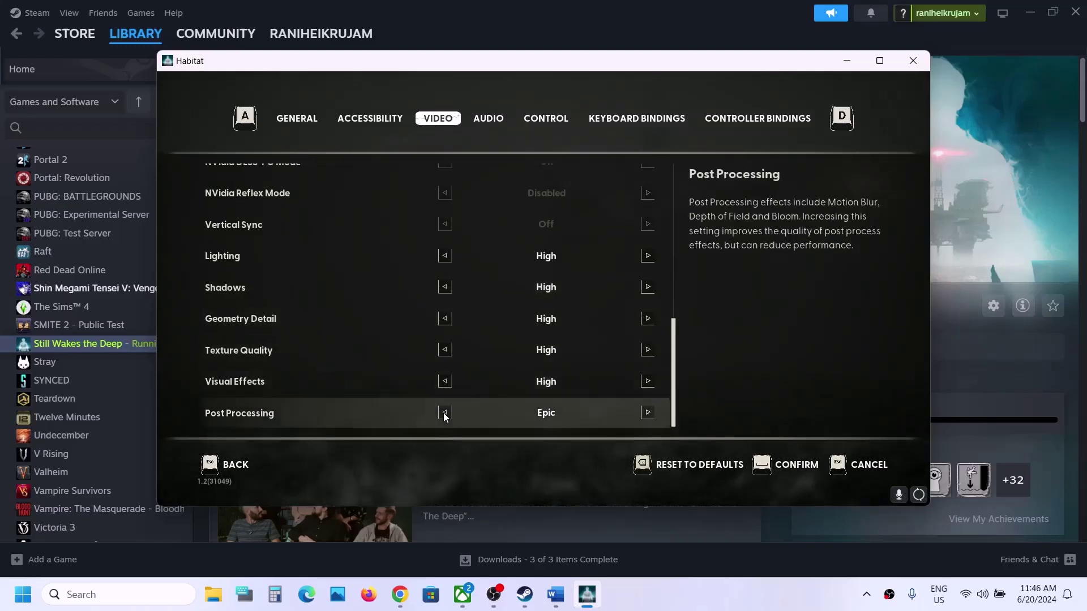
left_click(444, 414)
left_click(793, 464)
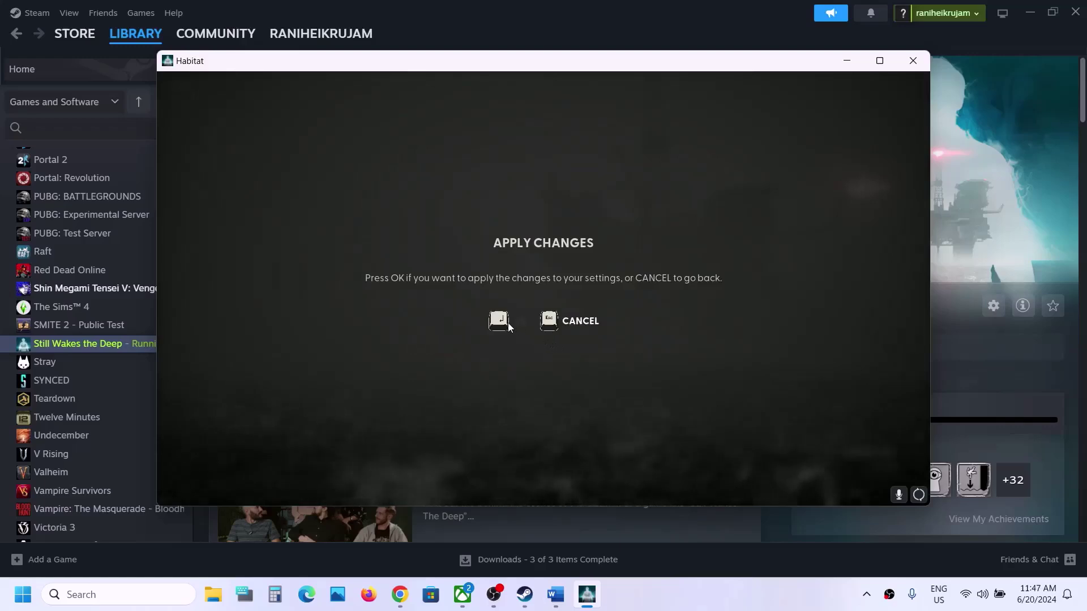
left_click(507, 322)
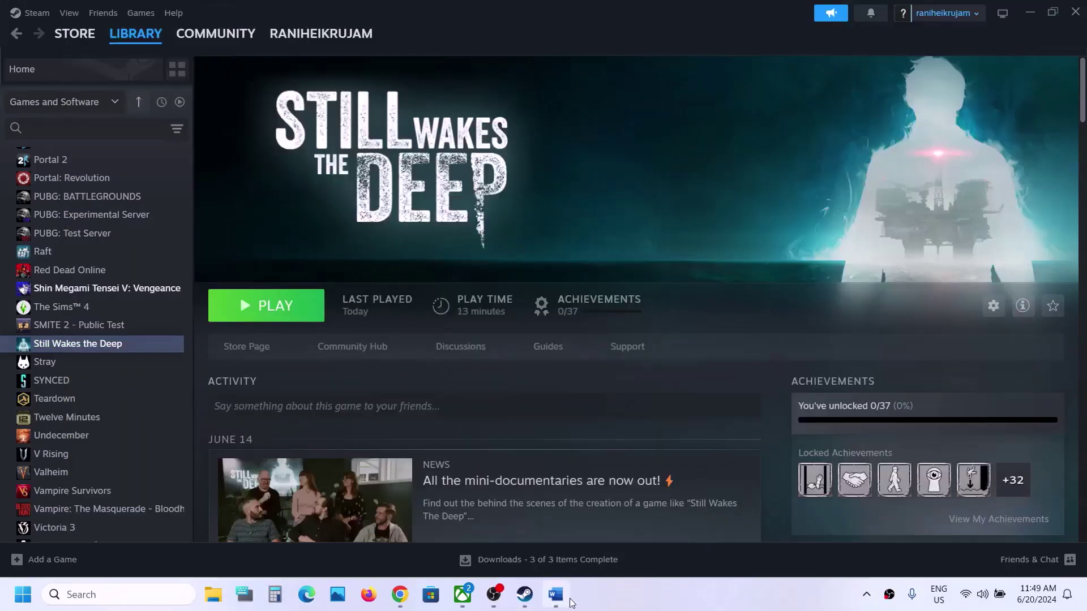
Step: Switch to the Word document and read Step 5, highlighting the advice to run the game as an administrator from its installation folder
left_click(561, 597)
scroll(401, 346, "down", 5)
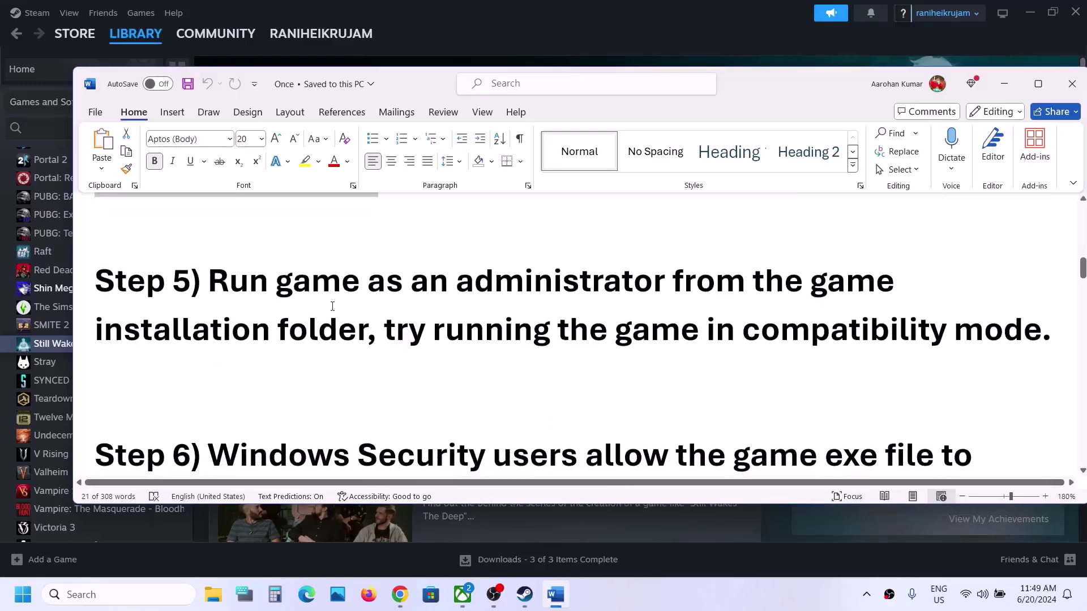
left_click_drag(218, 279, 369, 328)
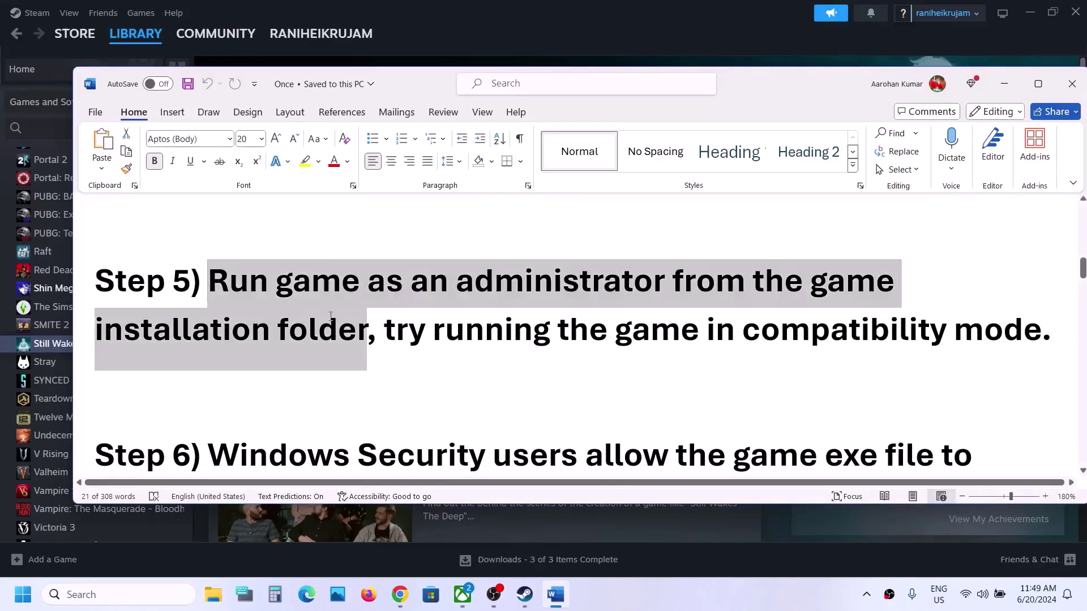
Step: Switch to Steam and browse the local files of Still Wakes the Deep in its installation folder
left_click(502, 32)
right_click(99, 343)
mouse_move(140, 431)
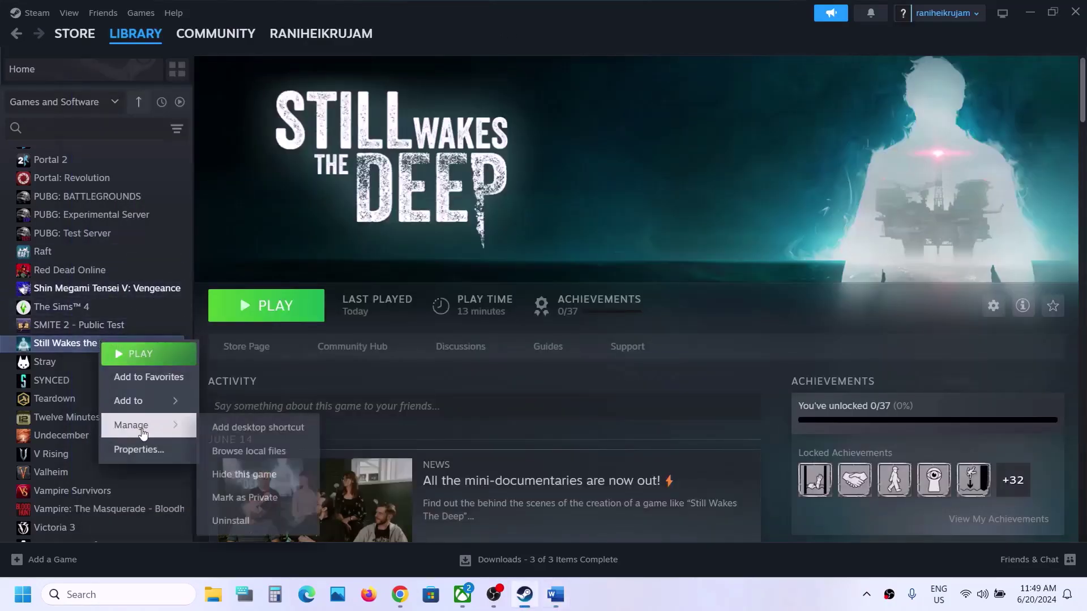
left_click(260, 459)
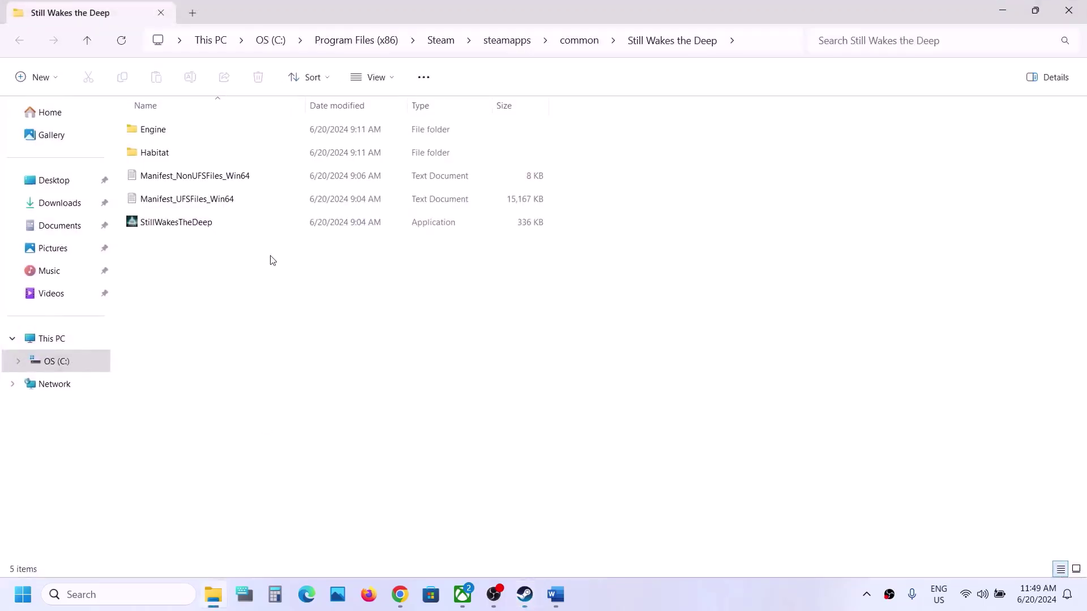
Step: Set the StillWakesTheDeep application to run as an administrator, and apply the change
left_click(174, 222)
right_click(173, 224)
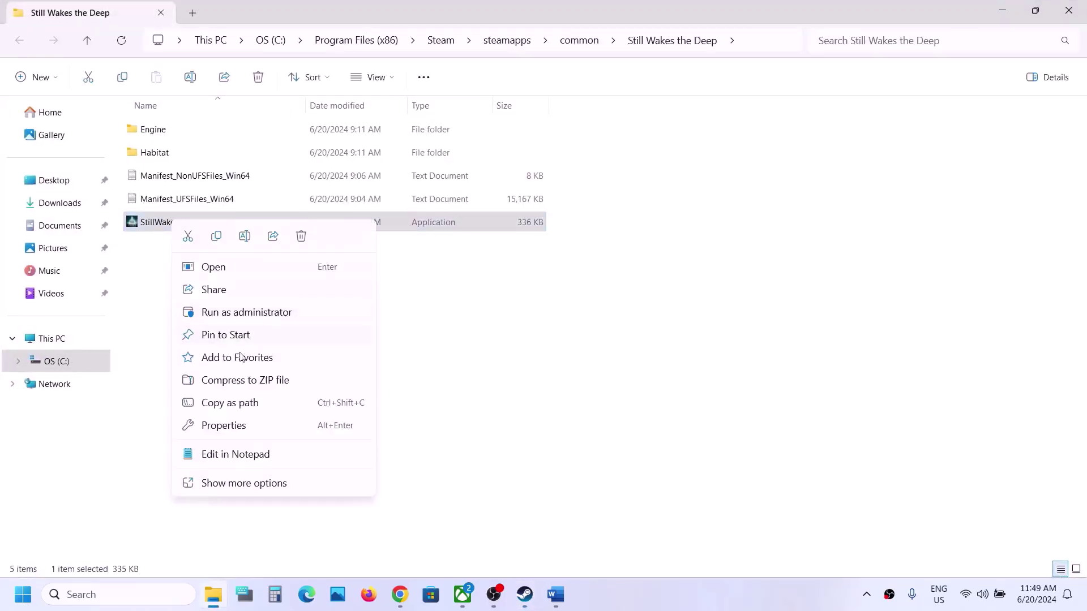
left_click(223, 426)
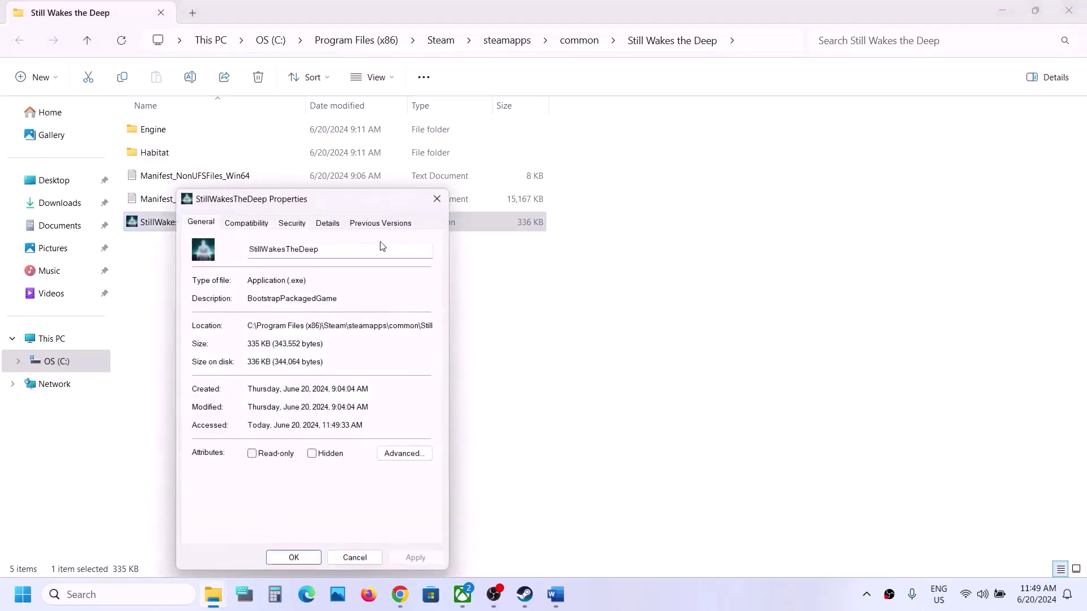
left_click(247, 226)
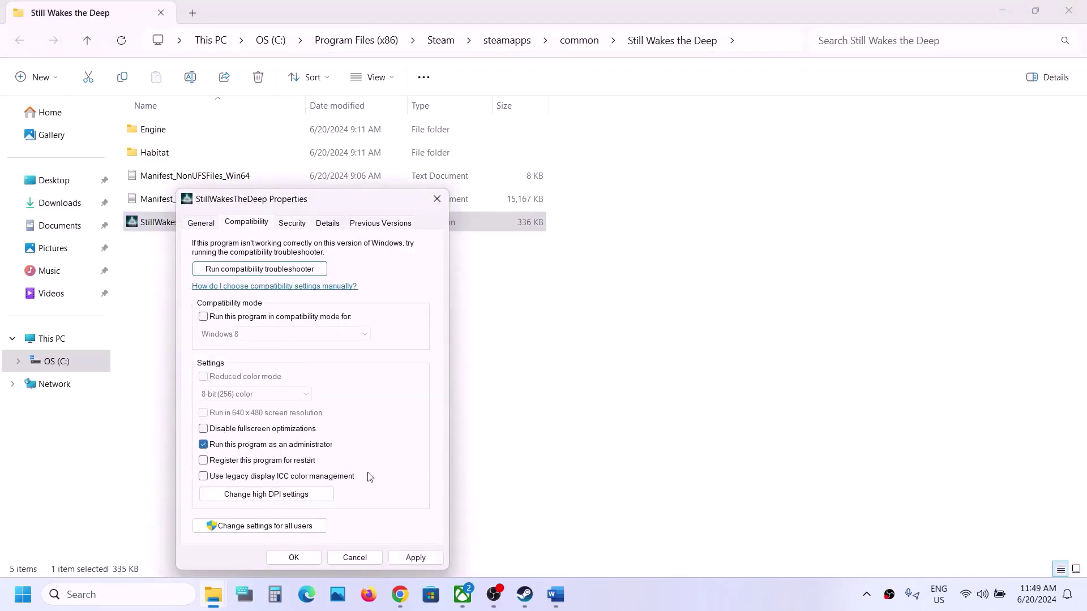
left_click(416, 558)
left_click(294, 558)
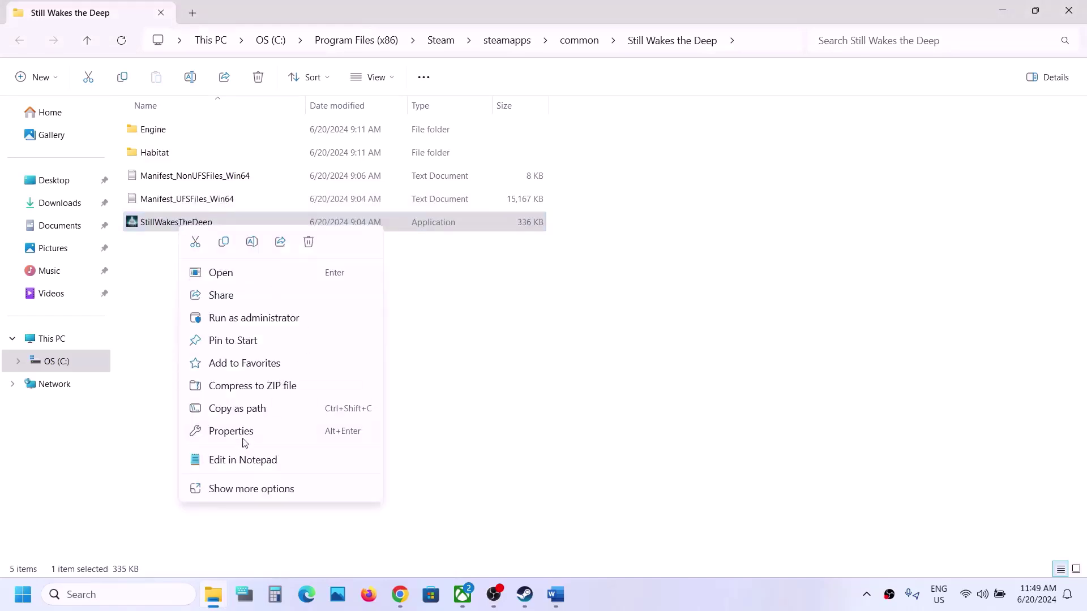
Step: Enable compatibility mode for Windows 8 on the StillWakesTheDeep application, and apply the change
left_click(231, 431)
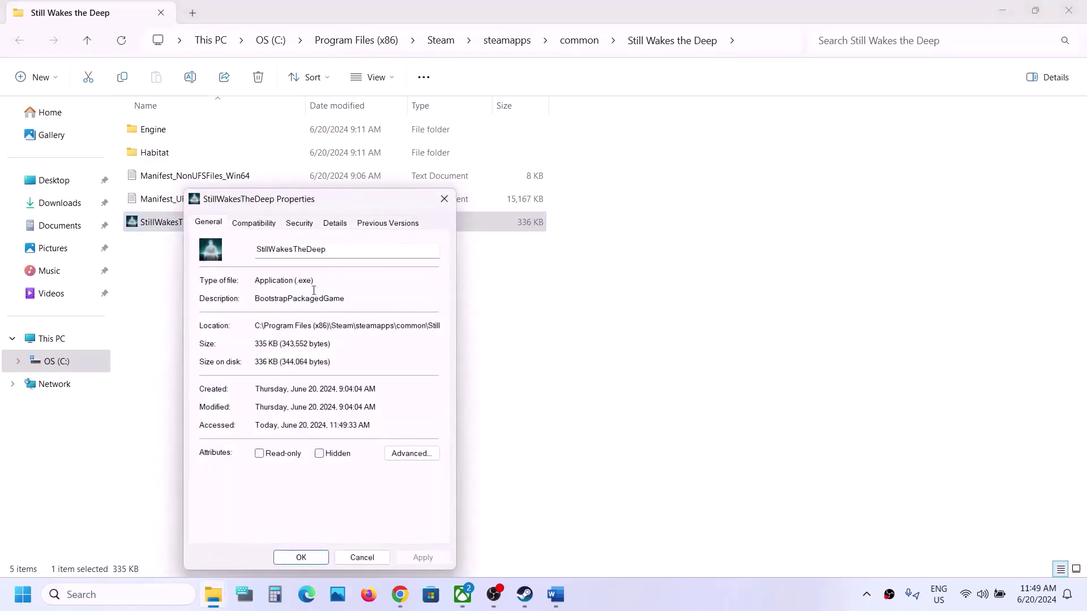
left_click(259, 226)
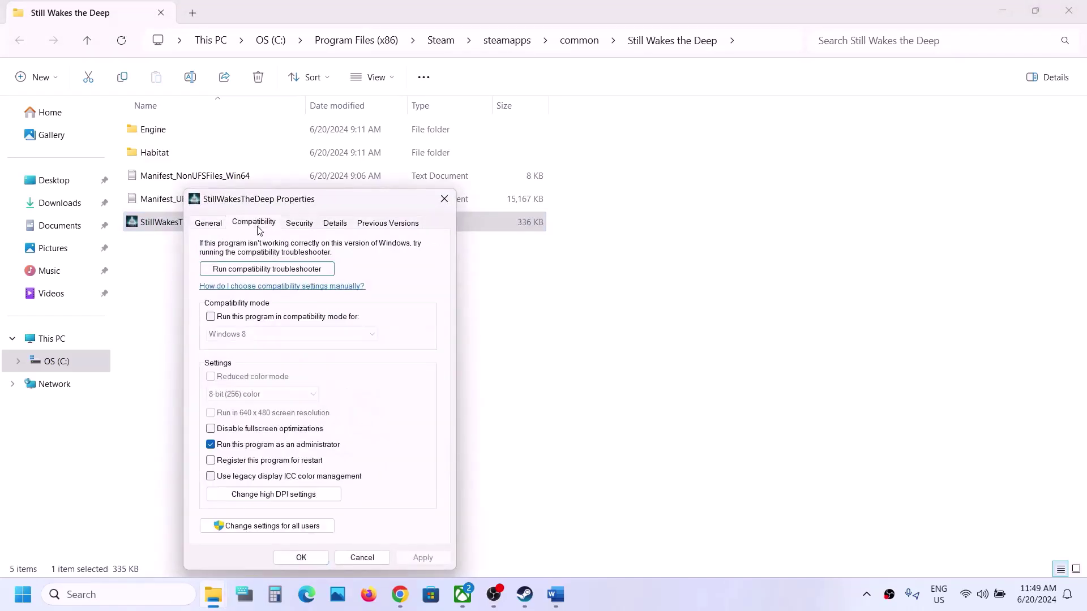
left_click(211, 317)
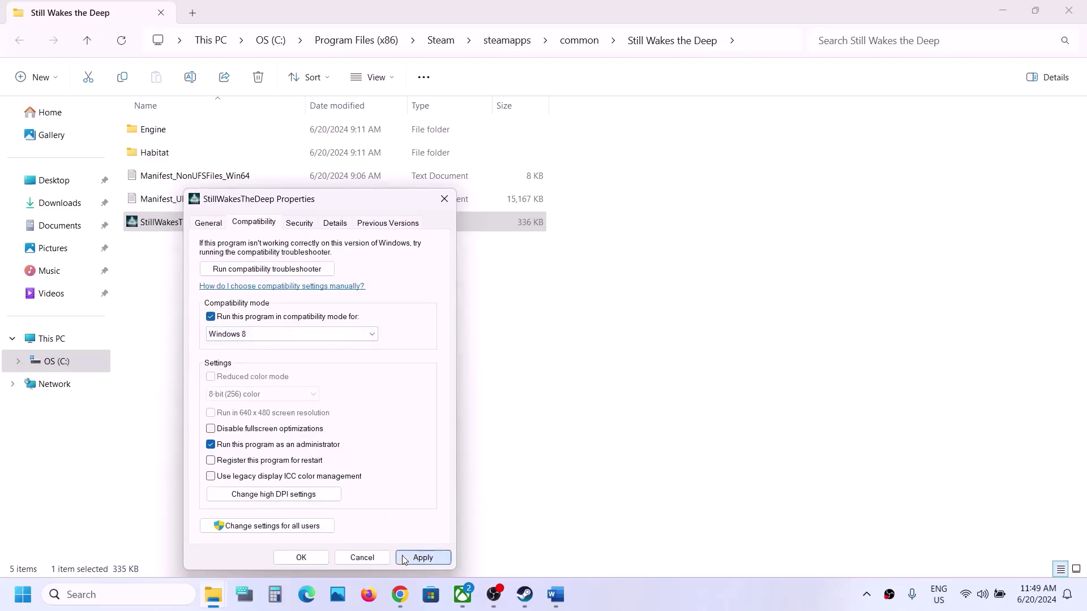
left_click(422, 557)
left_click(294, 558)
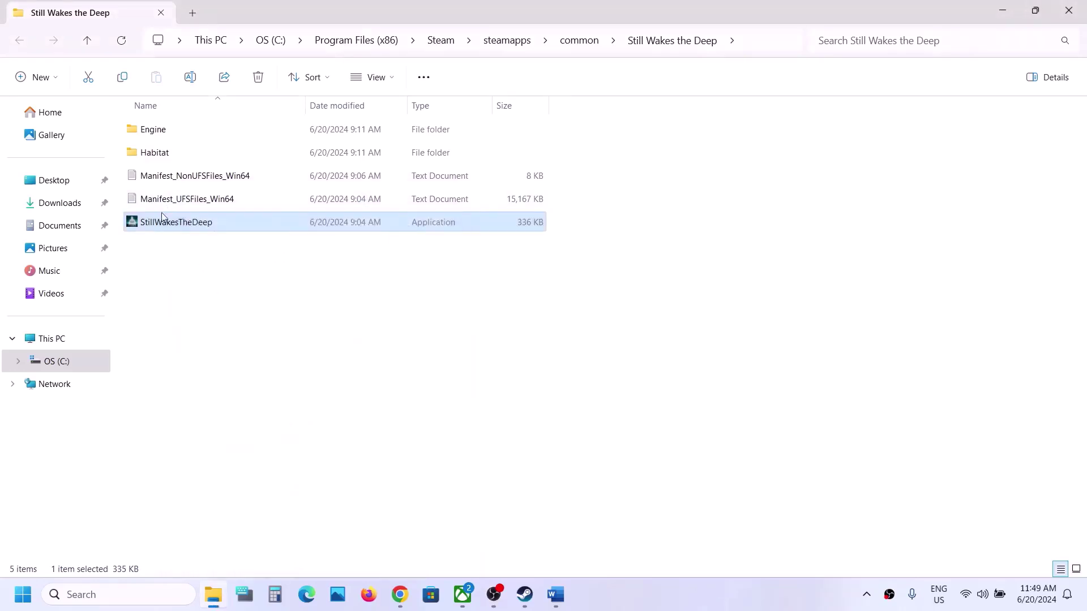
Step: Change the compatibility mode of the StillWakesTheDeep application in the installation folder to Windows 7, and apply the change
right_click(158, 228)
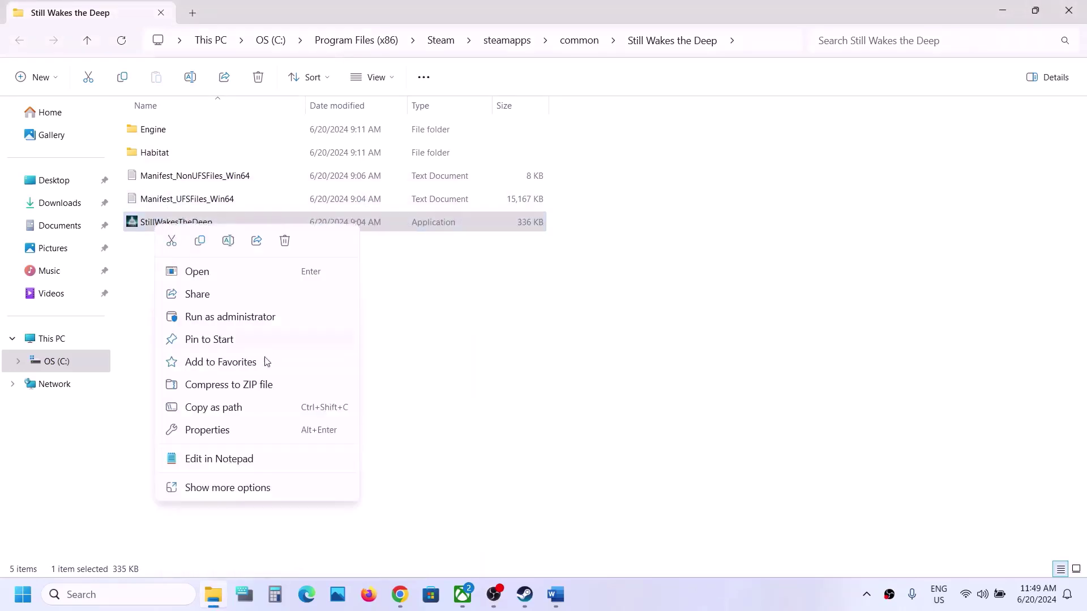
left_click(207, 431)
left_click(242, 224)
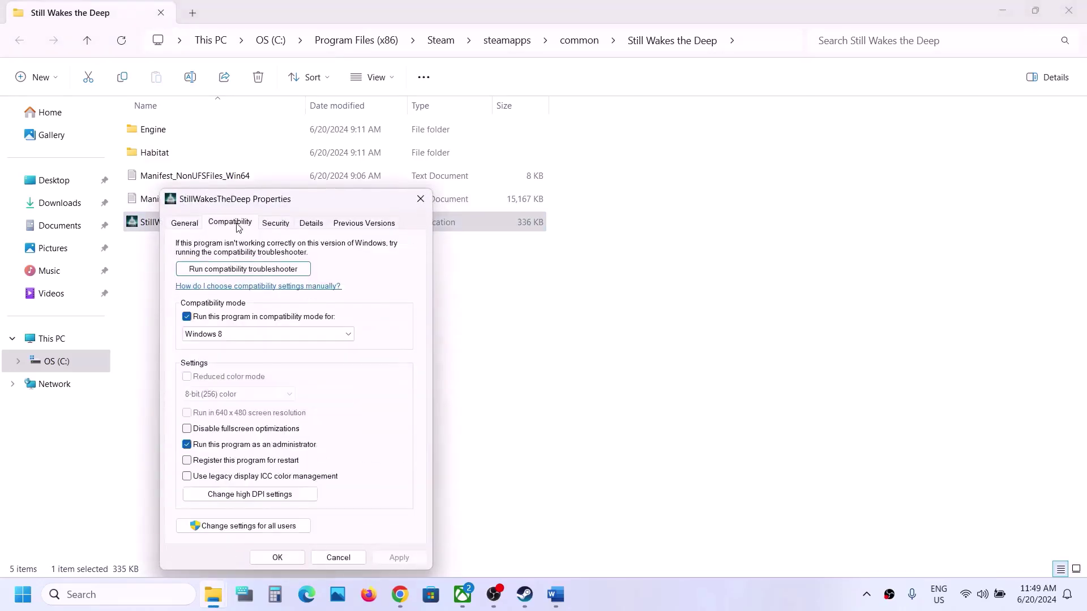
left_click(267, 334)
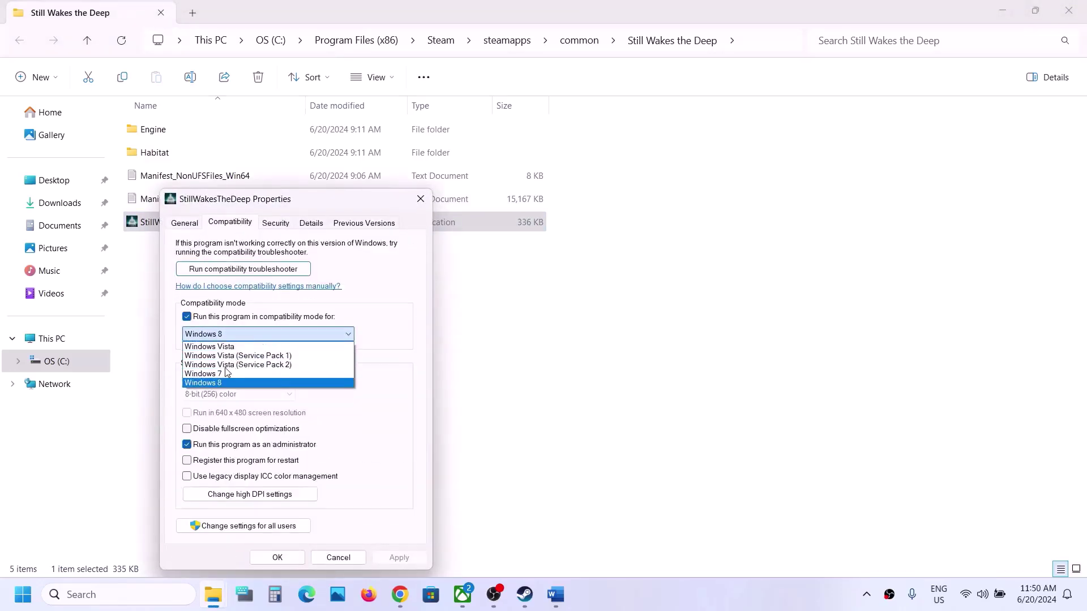
left_click(227, 374)
left_click(398, 557)
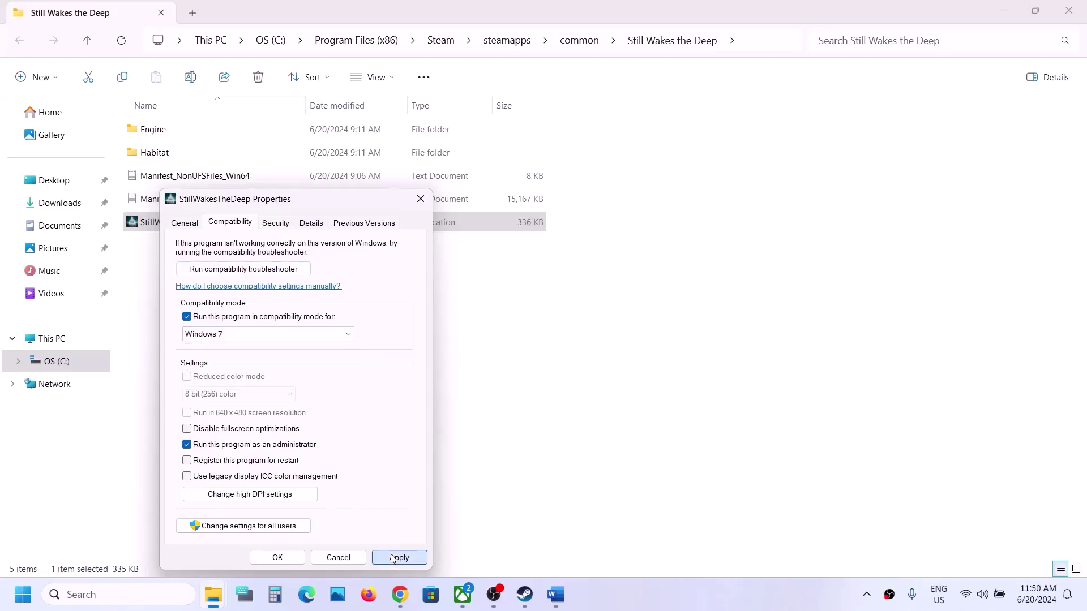
left_click(279, 558)
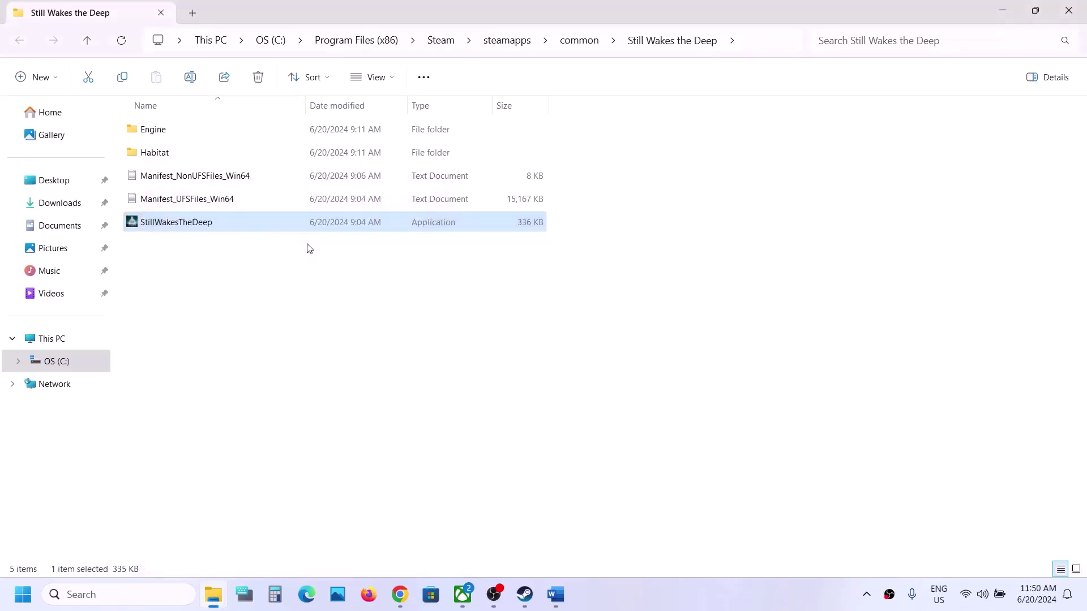
Step: Disable fullscreen optimizations for the StillWakesTheDeep application in the installation folder, and apply the change
right_click(211, 226)
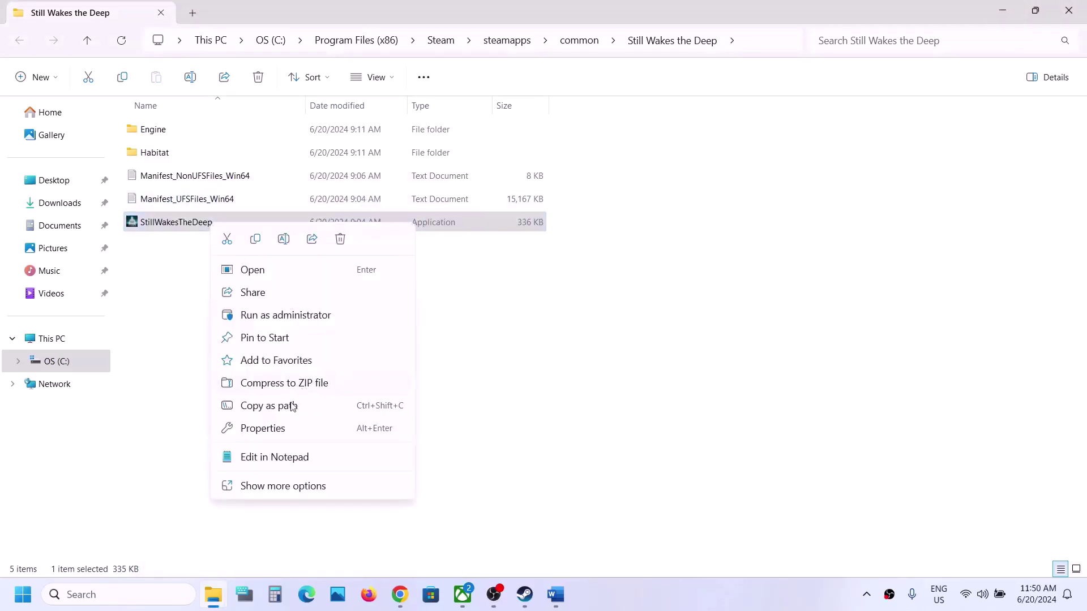
left_click(277, 432)
left_click(286, 223)
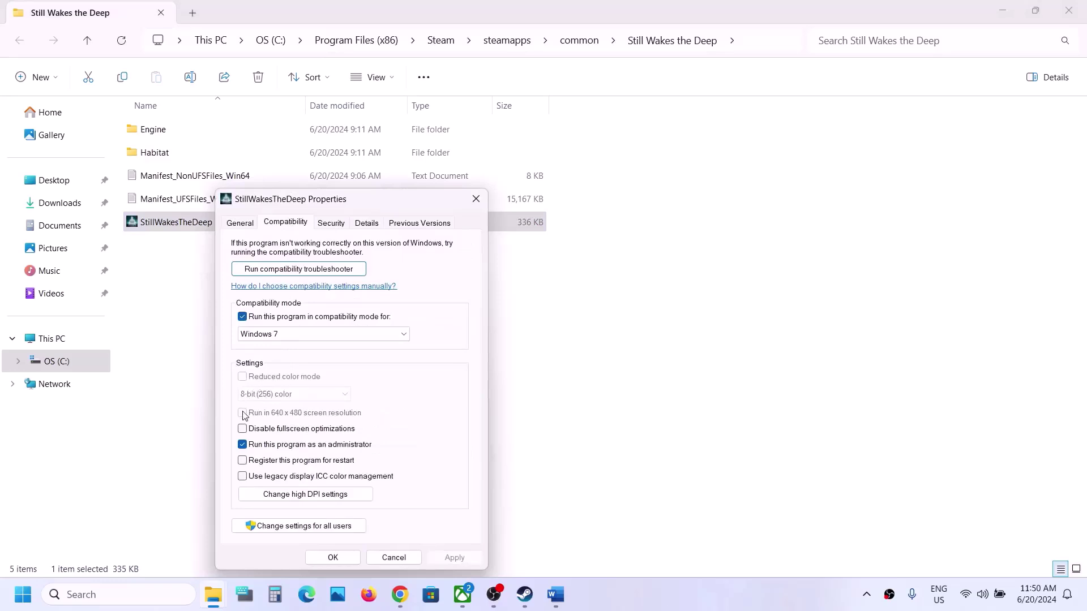
left_click(244, 428)
left_click(460, 556)
left_click(333, 557)
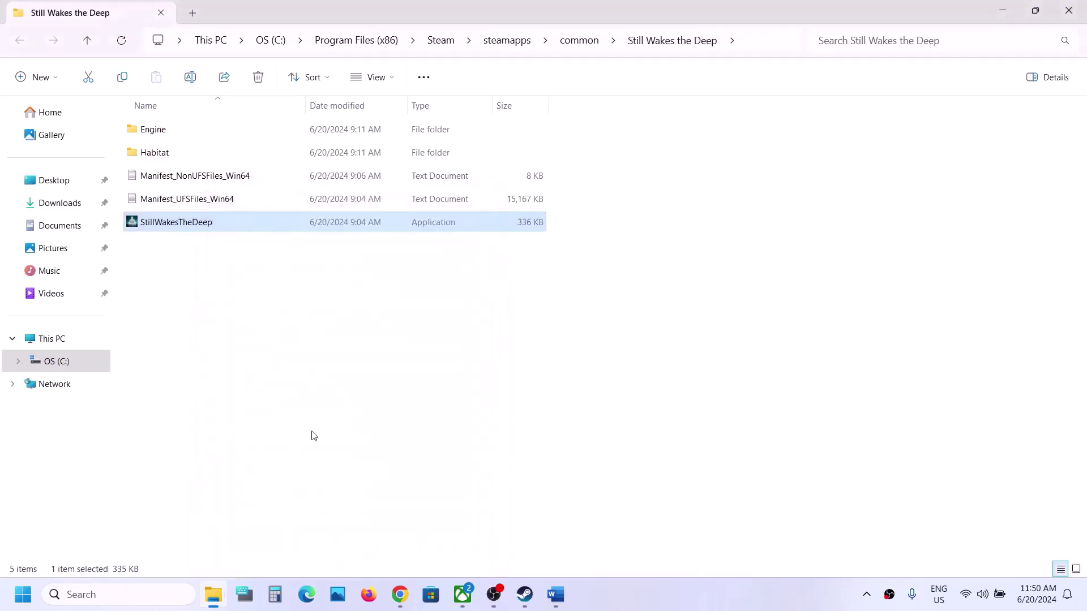
Step: Open the Win64 folder within the Binaries folder of Habitat
left_click(175, 159)
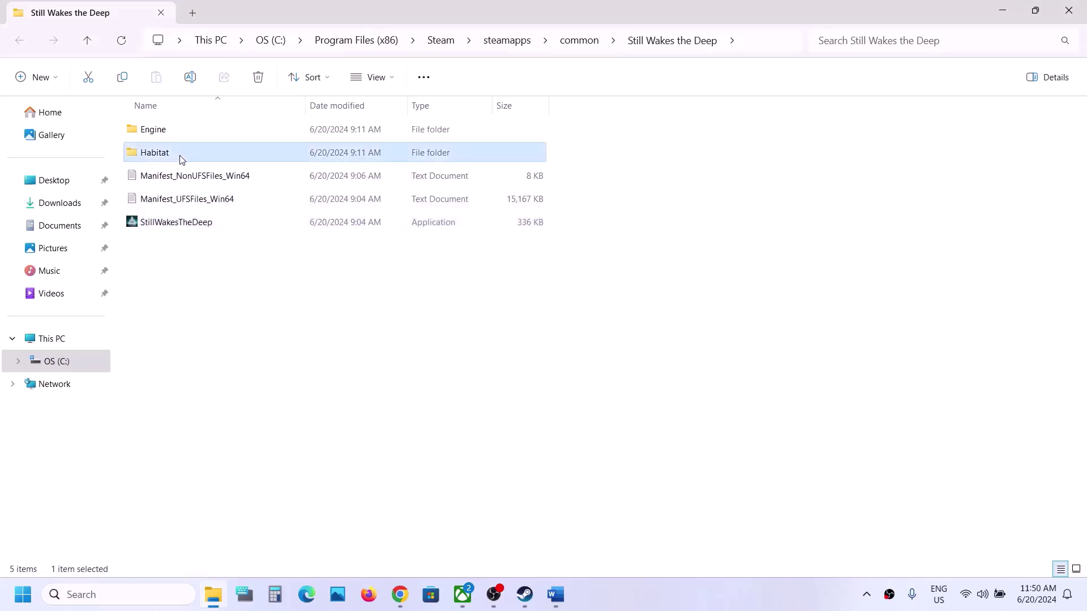
double_click(181, 159)
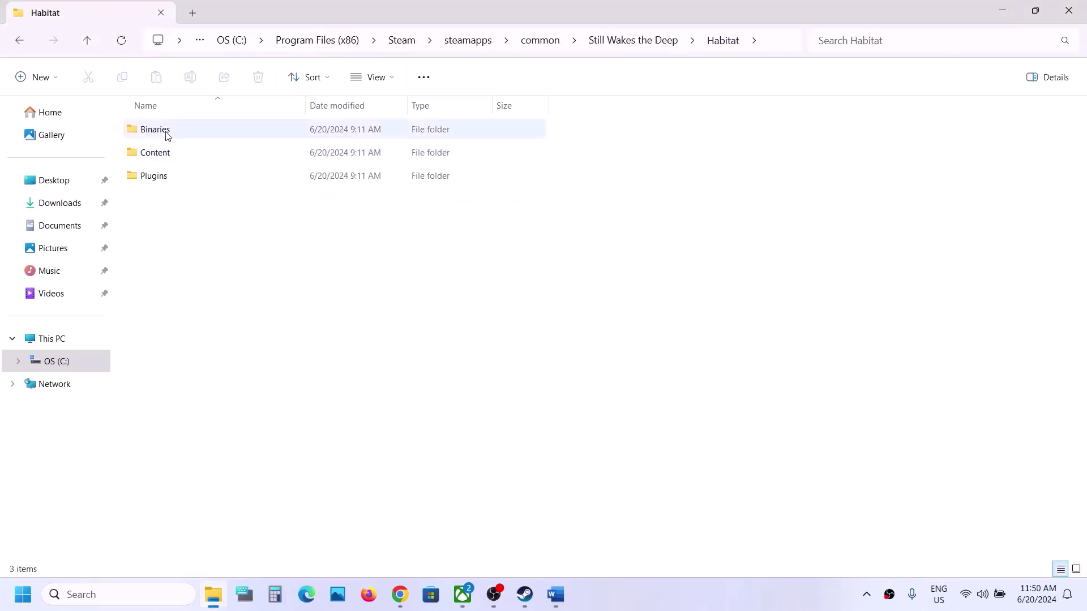
double_click(169, 132)
double_click(168, 135)
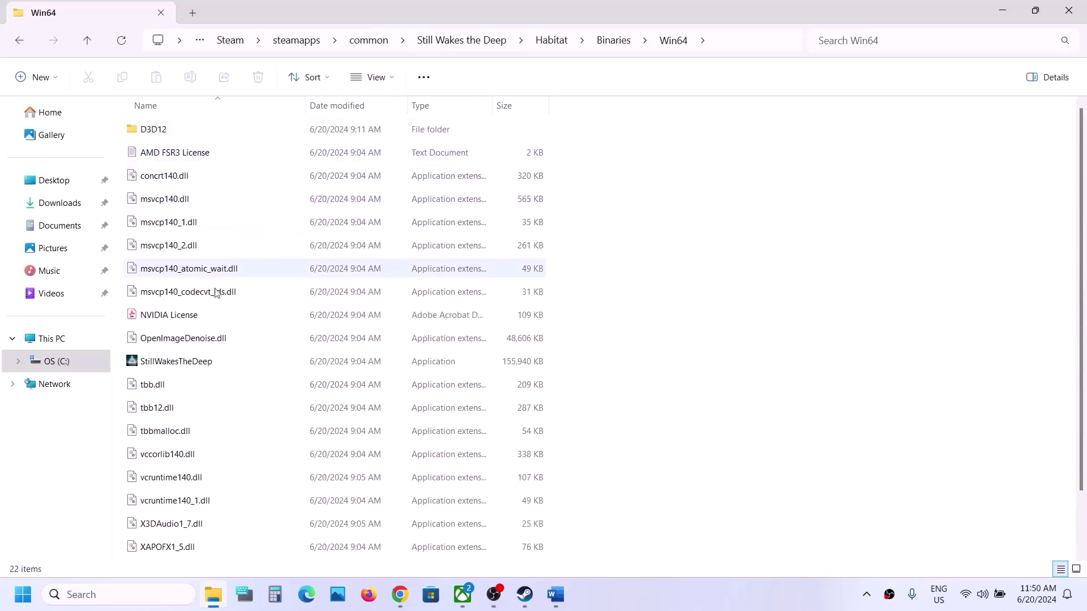
Step: Set the StillWakesTheDeep application in Win64 to run as an administrator and in compatibility mode for Windows 8, applying the changes
left_click(186, 368)
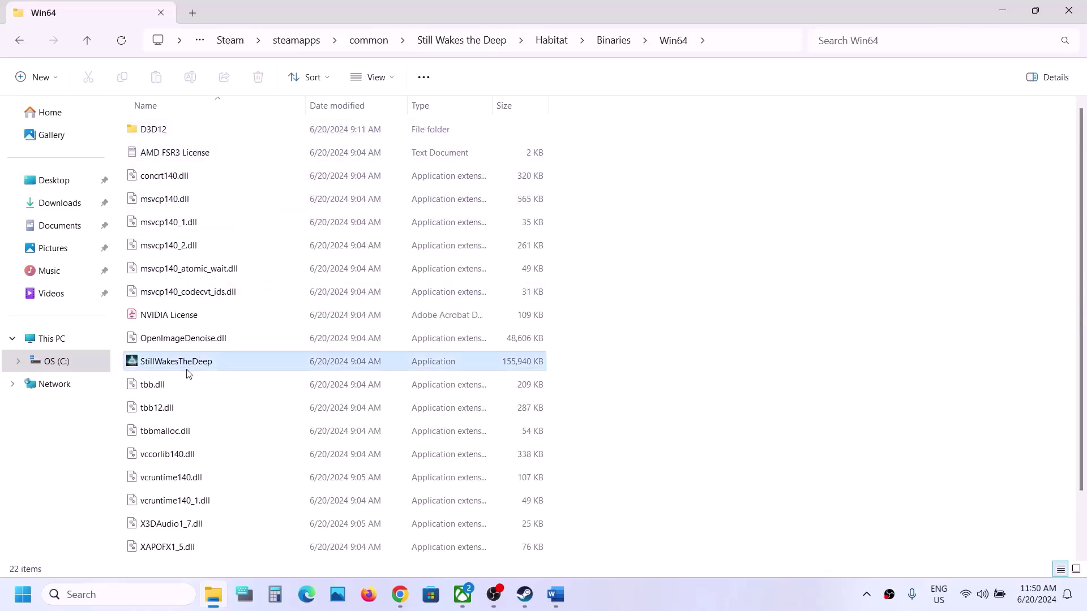
right_click(219, 368)
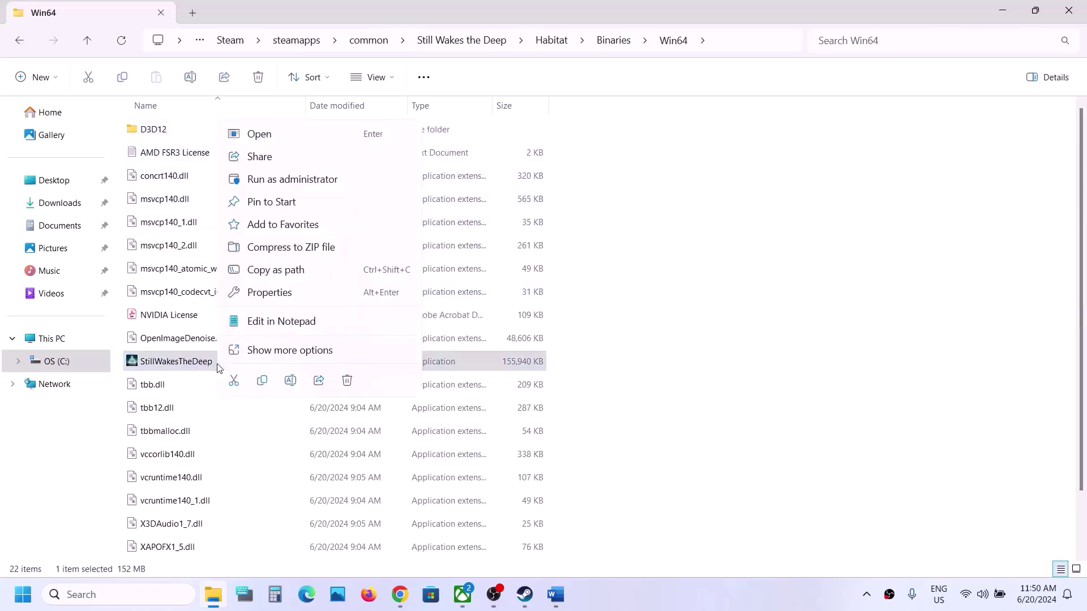
left_click(284, 291)
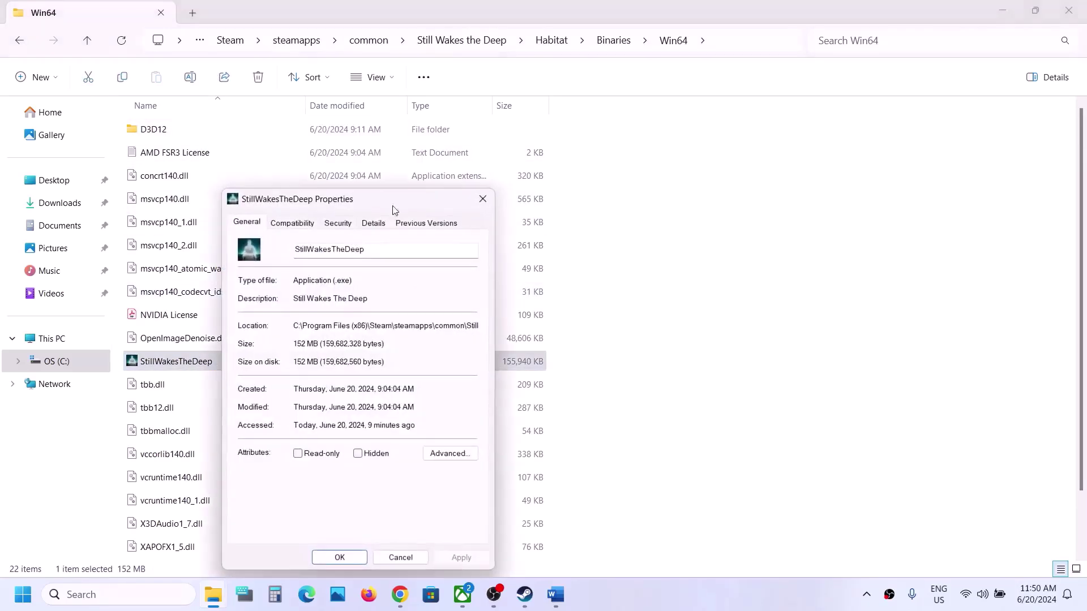
left_click(282, 232)
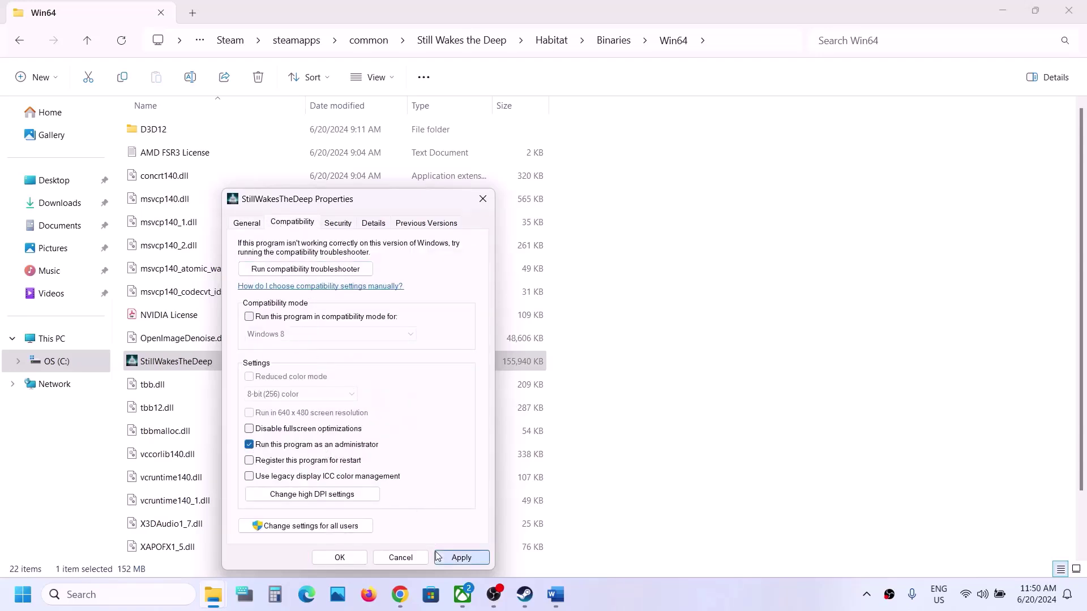
left_click(457, 557)
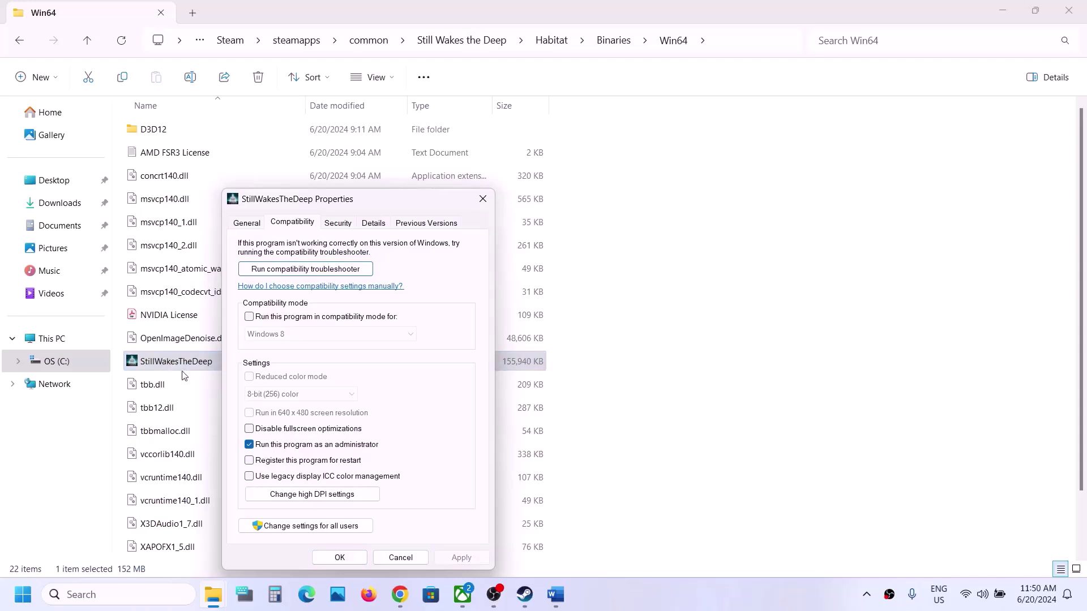
left_click(250, 318)
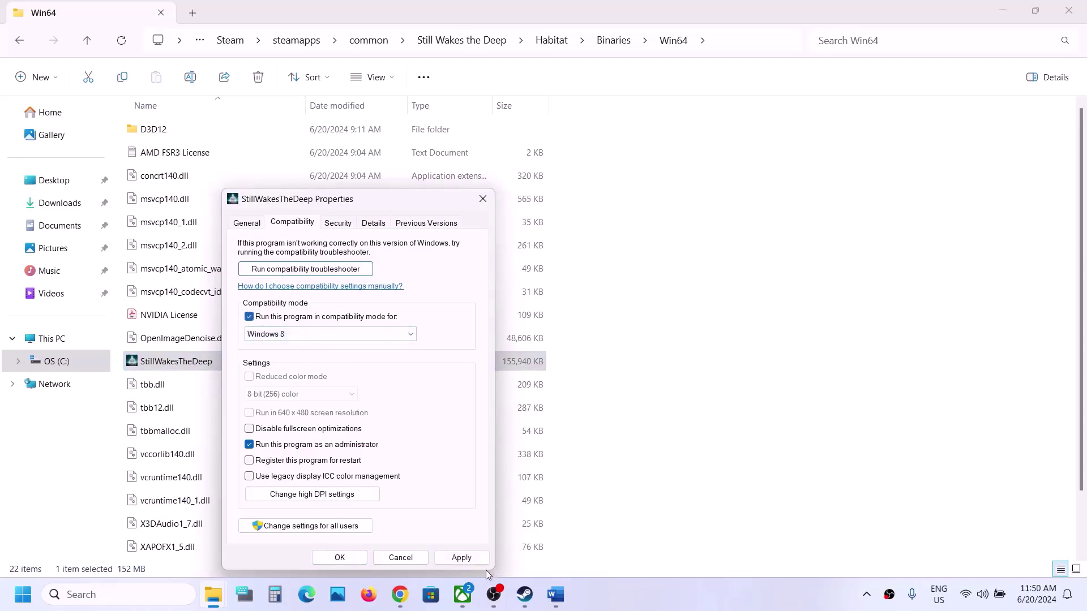
left_click(469, 563)
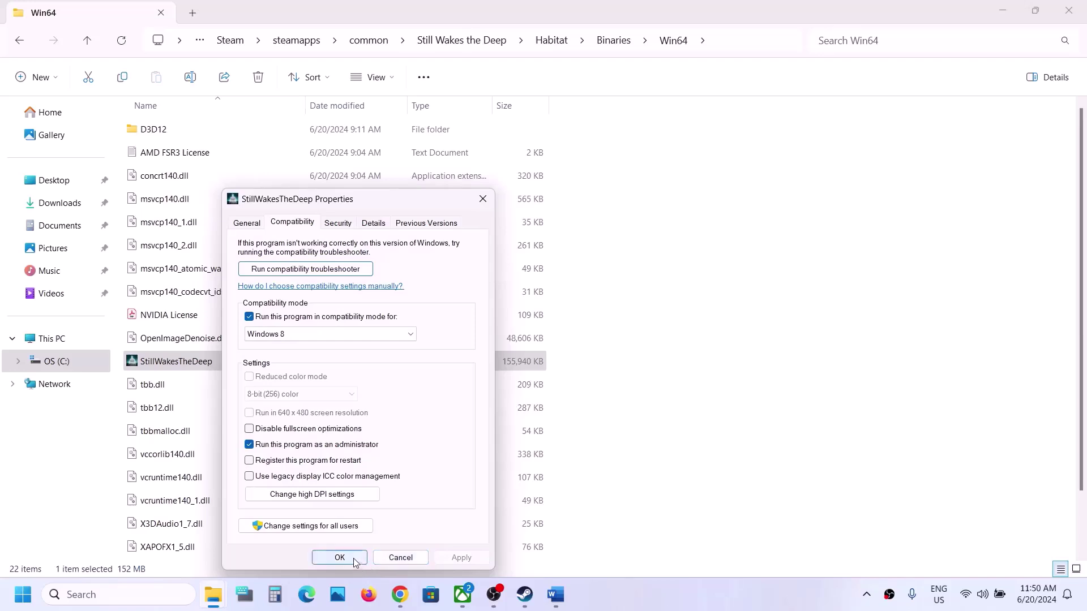
Step: Change the Win64 application's compatibility mode to Windows 7 and disable its fullscreen optimizations, applying the changes
left_click(300, 336)
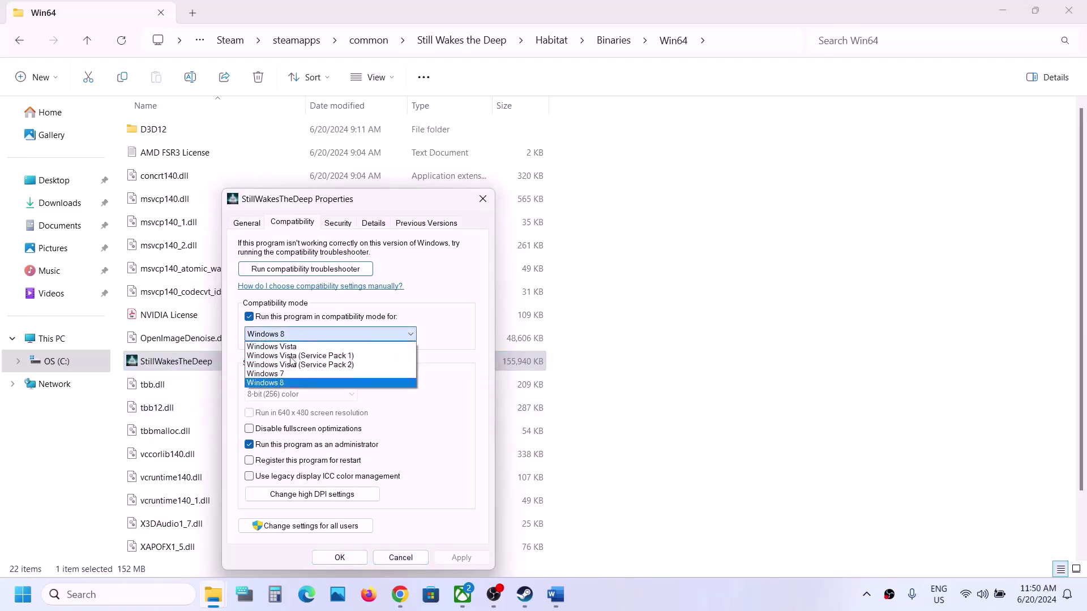
left_click(281, 375)
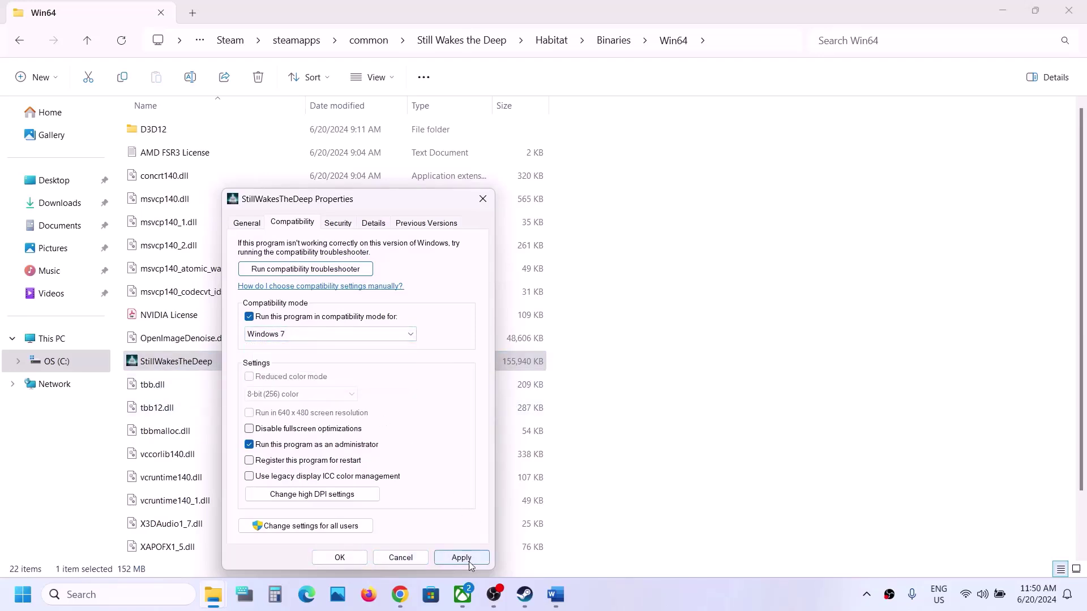
left_click(462, 558)
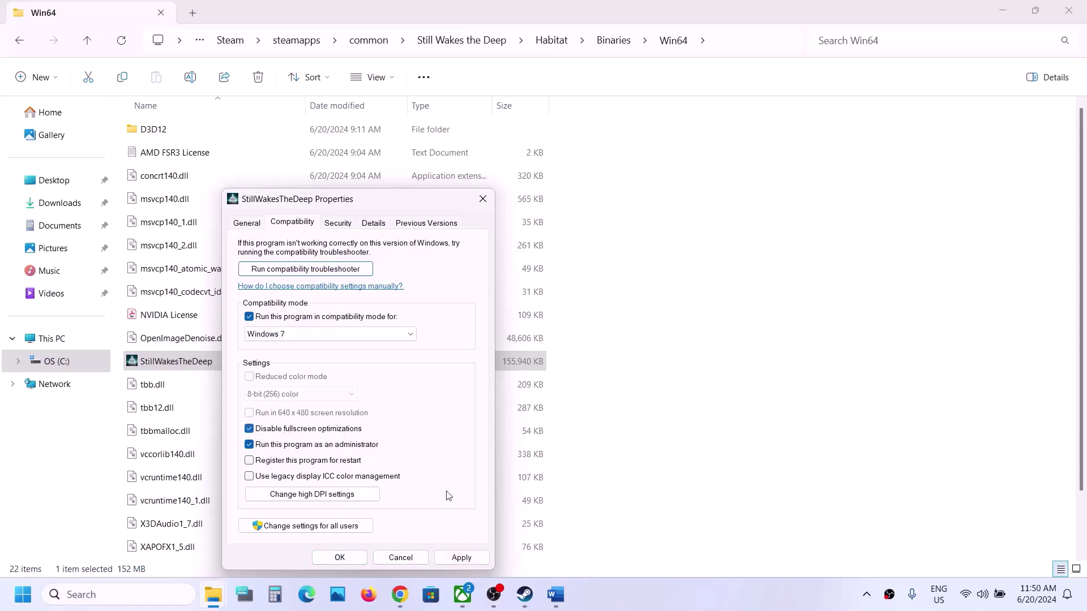
left_click(461, 559)
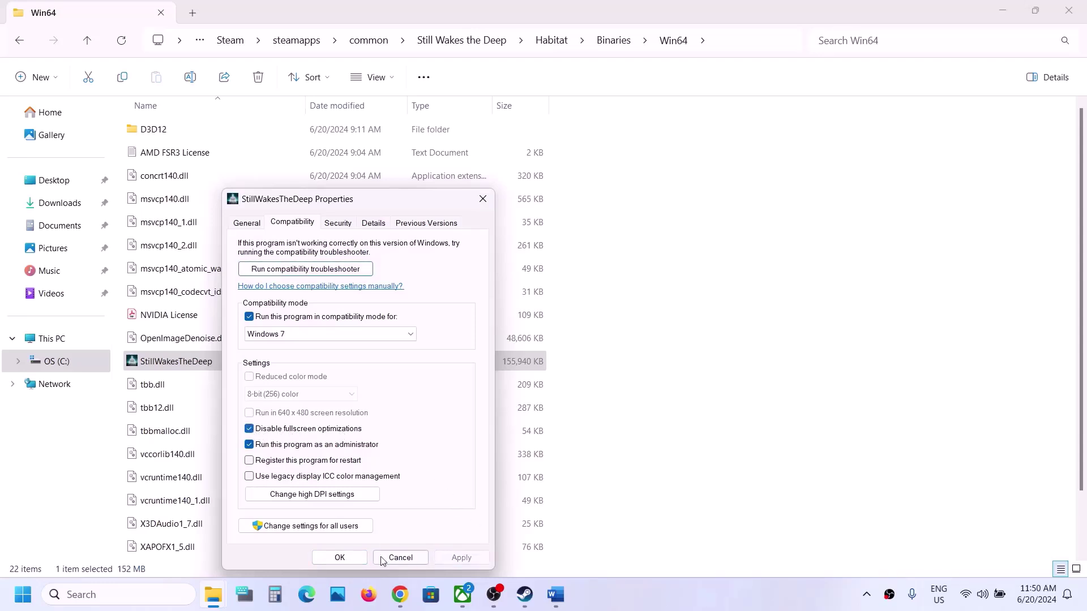
left_click(339, 559)
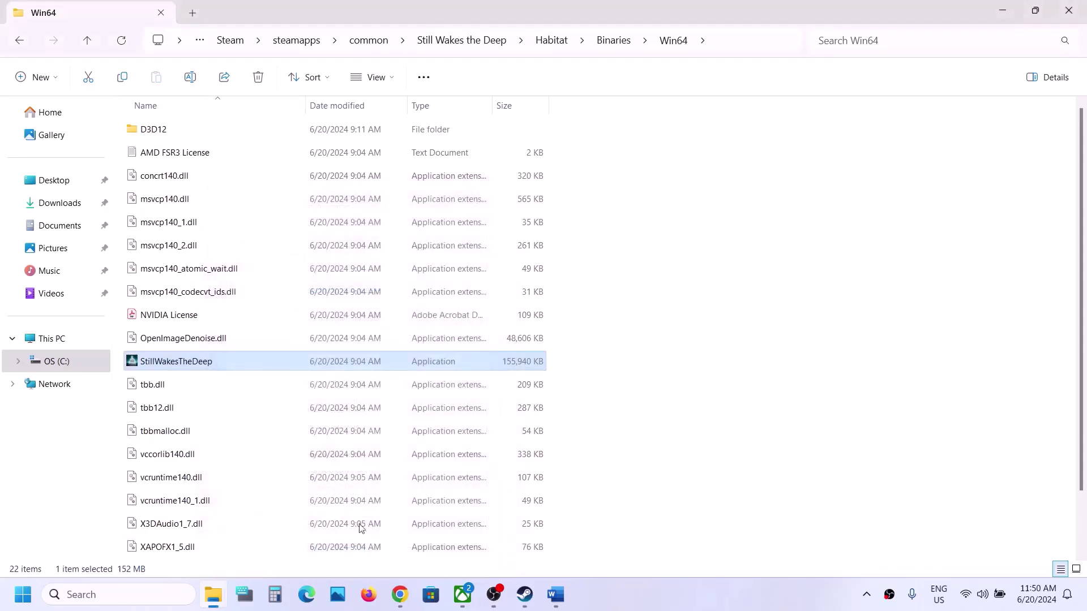
Step: Clear the compatibility mode, fullscreen optimizations and administrator options of the StillWakesTheDeep application in Win64, and apply the changes
right_click(225, 369)
left_click(275, 294)
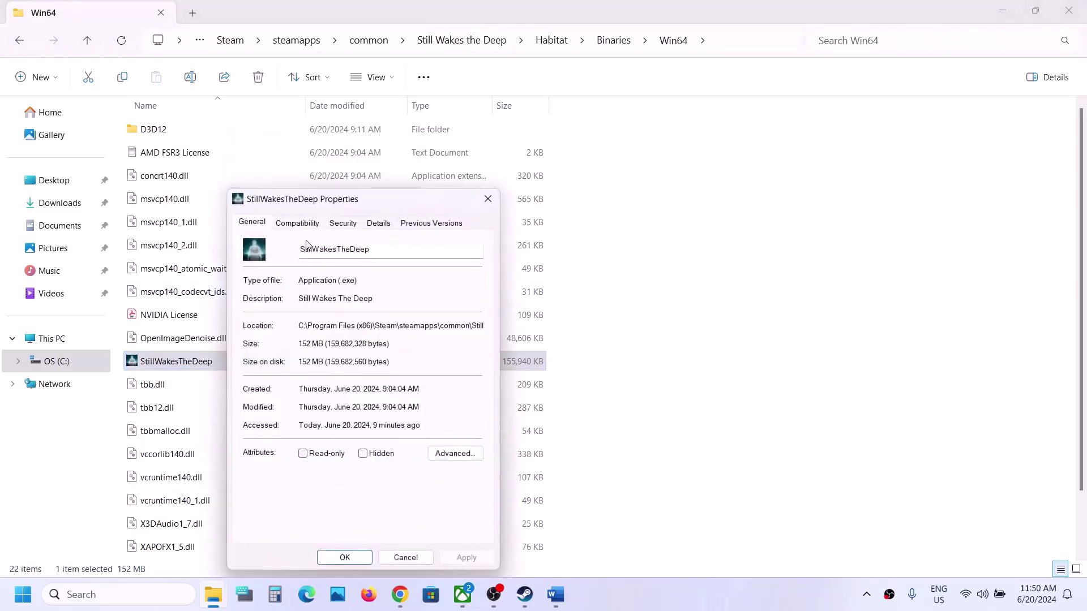
left_click(301, 224)
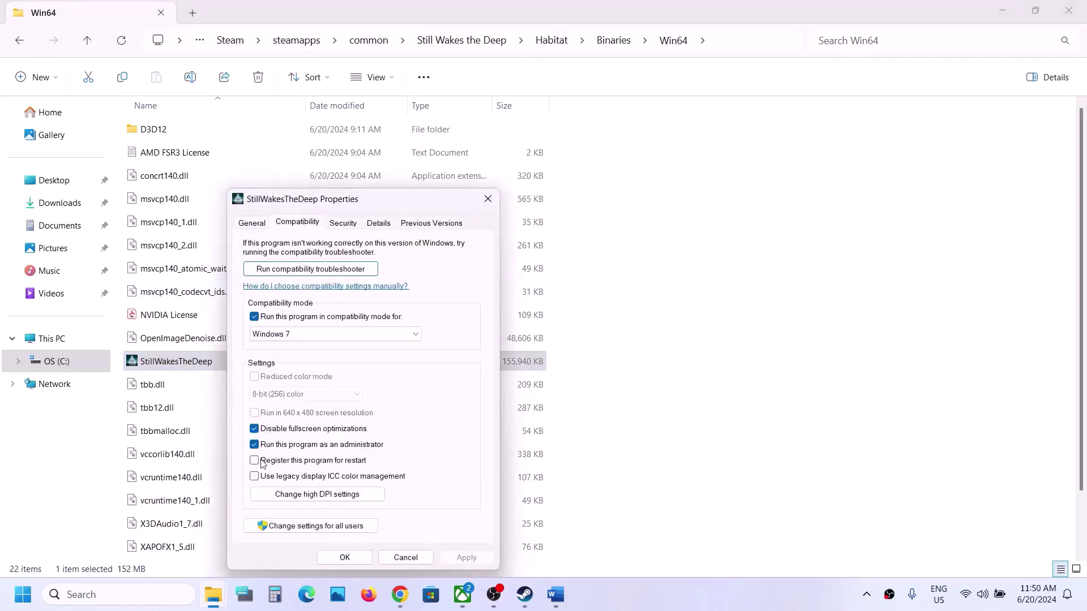
left_click(254, 317)
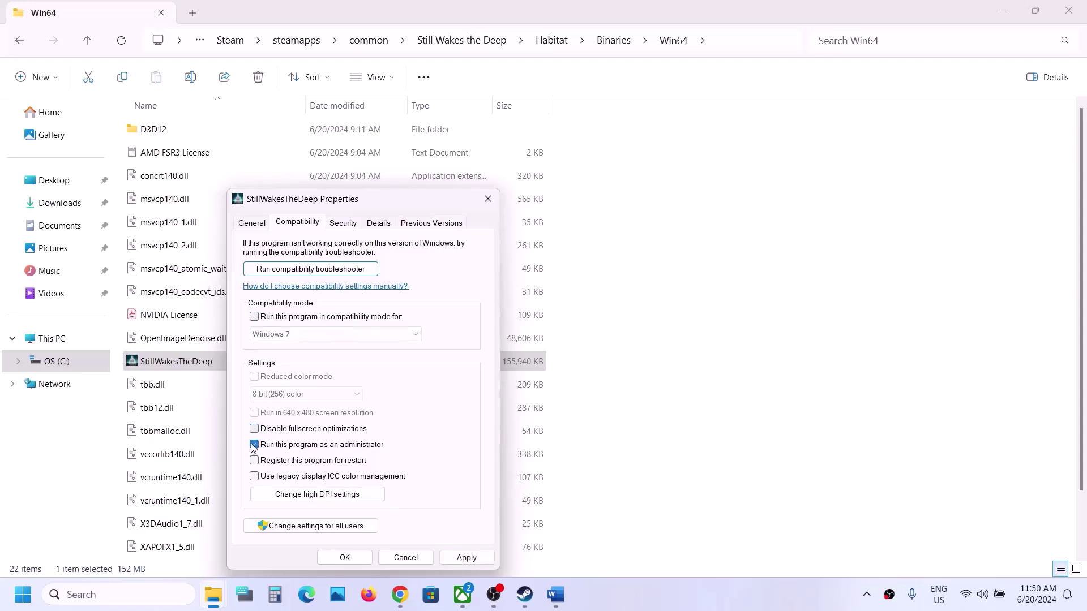
left_click(466, 558)
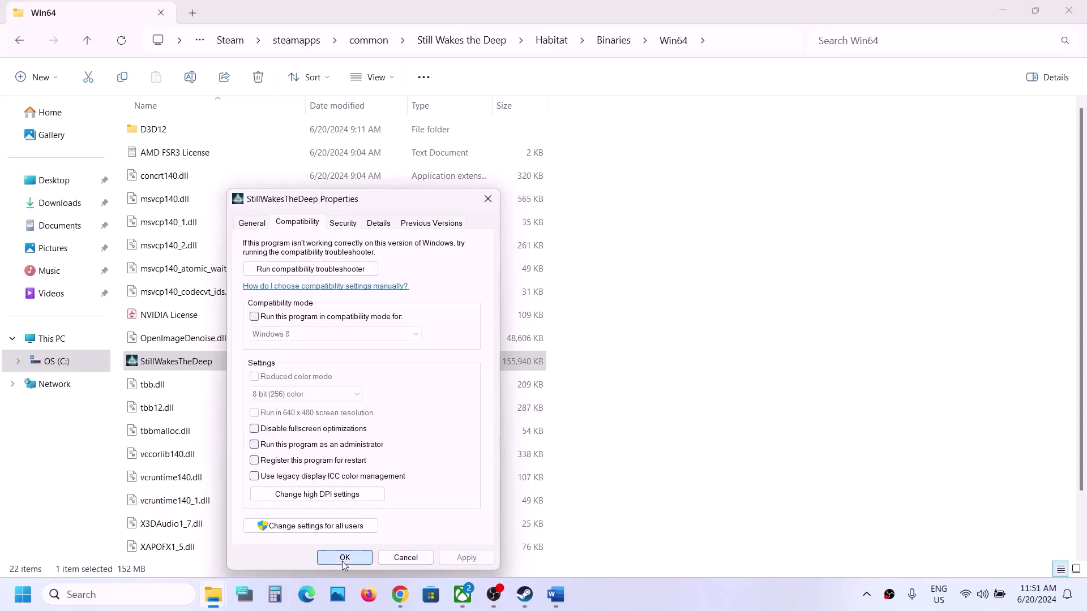
left_click(345, 558)
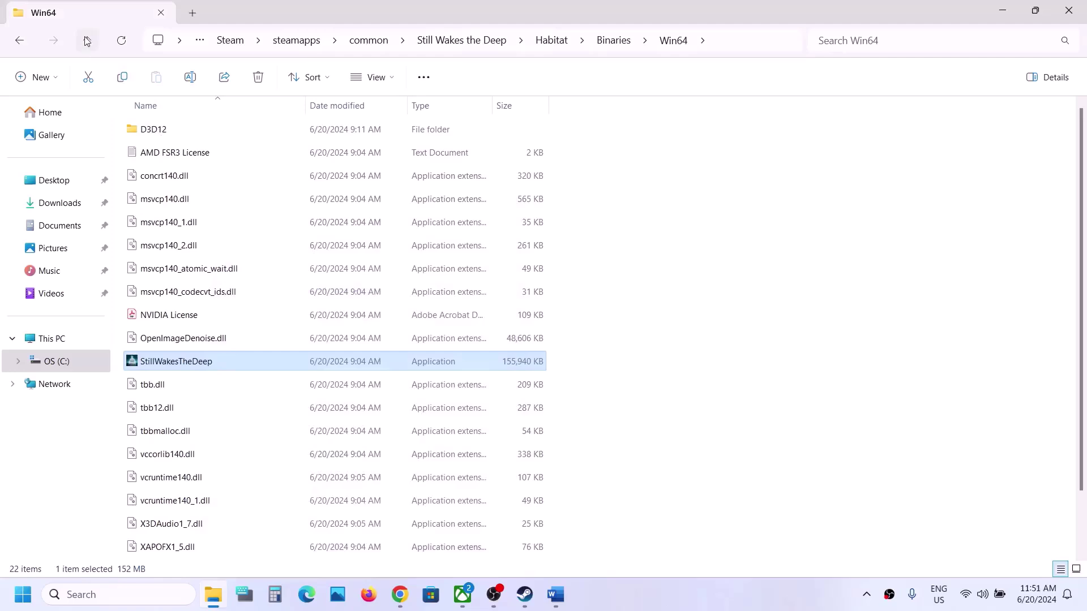
Step: Return to the Still Wakes the Deep folder and clear its application's compatibility mode, fullscreen optimizations and administrator options, applying the changes
left_click(86, 40)
left_click(87, 40)
left_click(86, 40)
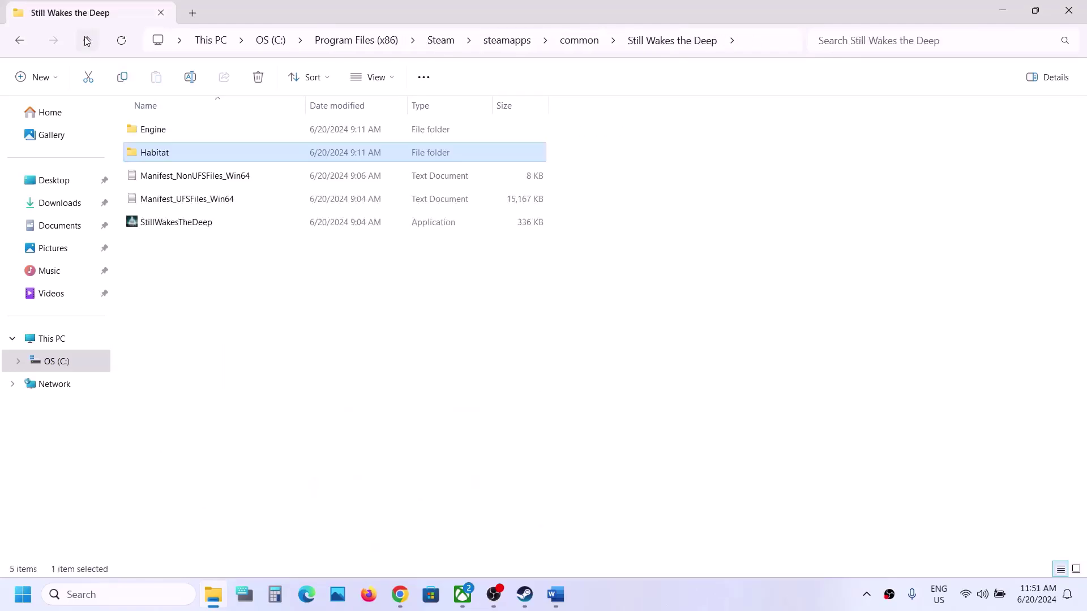
right_click(230, 232)
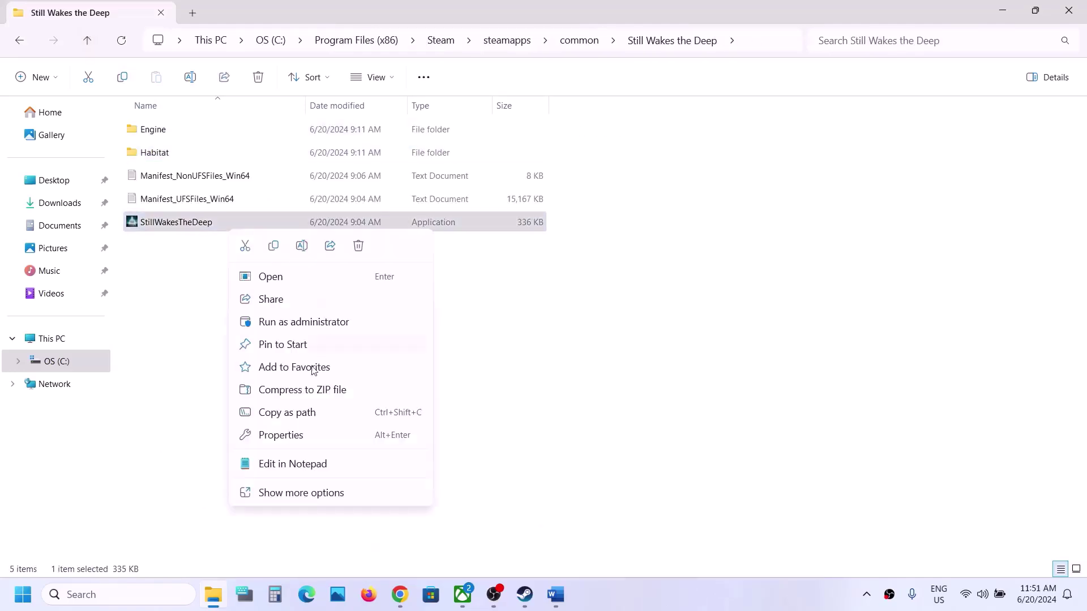
left_click(286, 441)
left_click(300, 225)
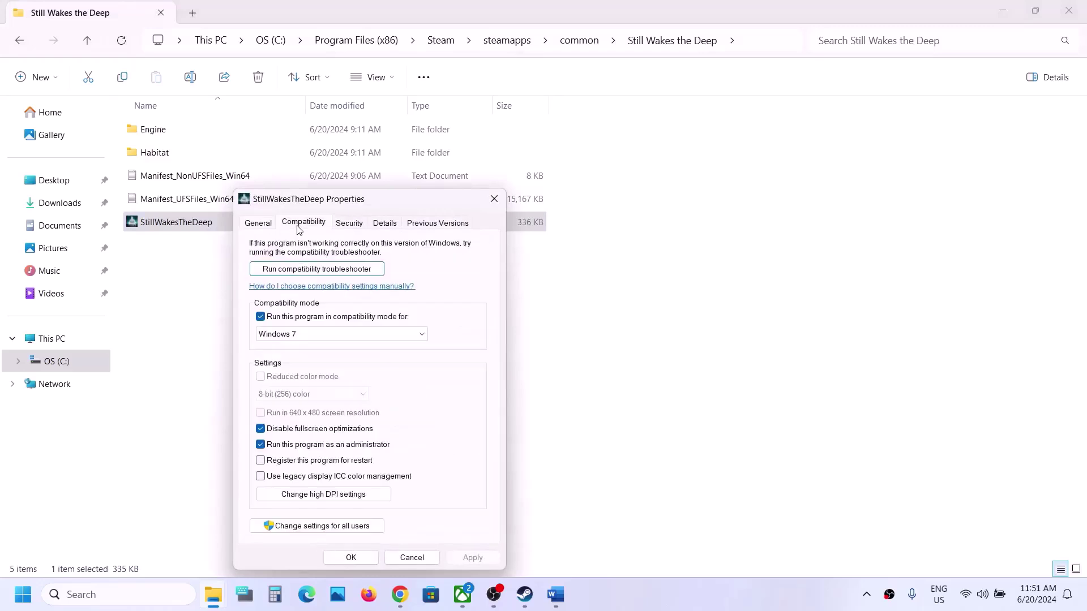
left_click(260, 317)
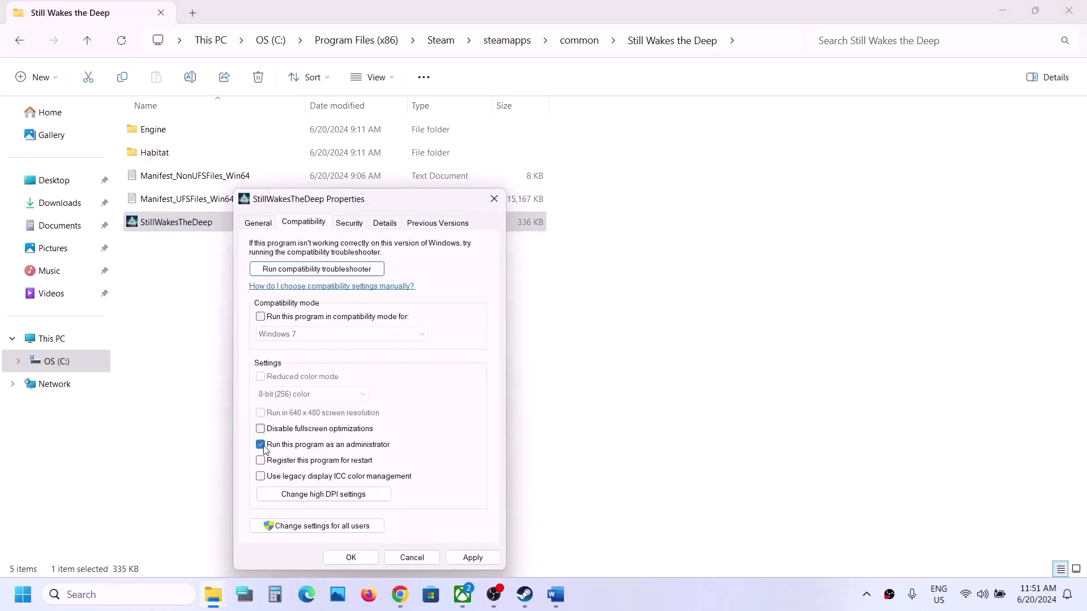
left_click(473, 558)
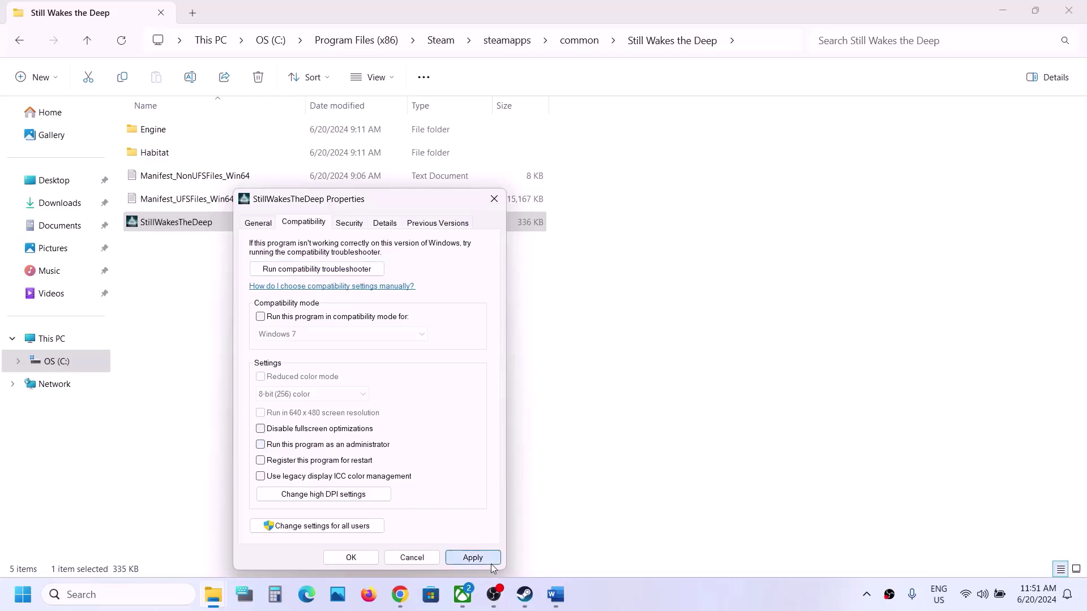
left_click(351, 558)
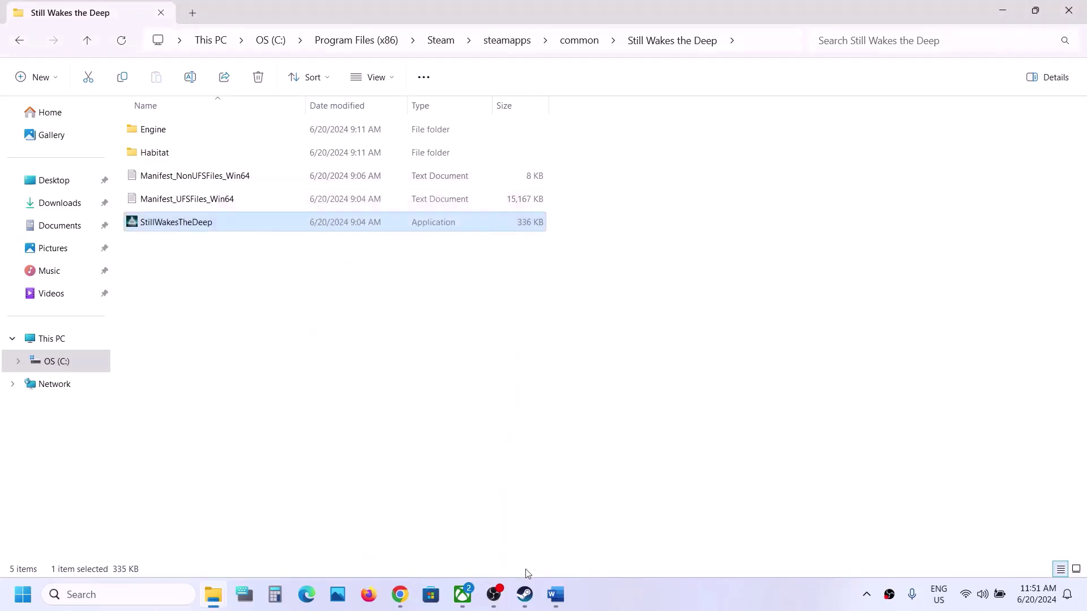
Step: Switch to the Word document and read Step 6 about allowing the game exe through Windows Security or a third-party antivirus
left_click(529, 598)
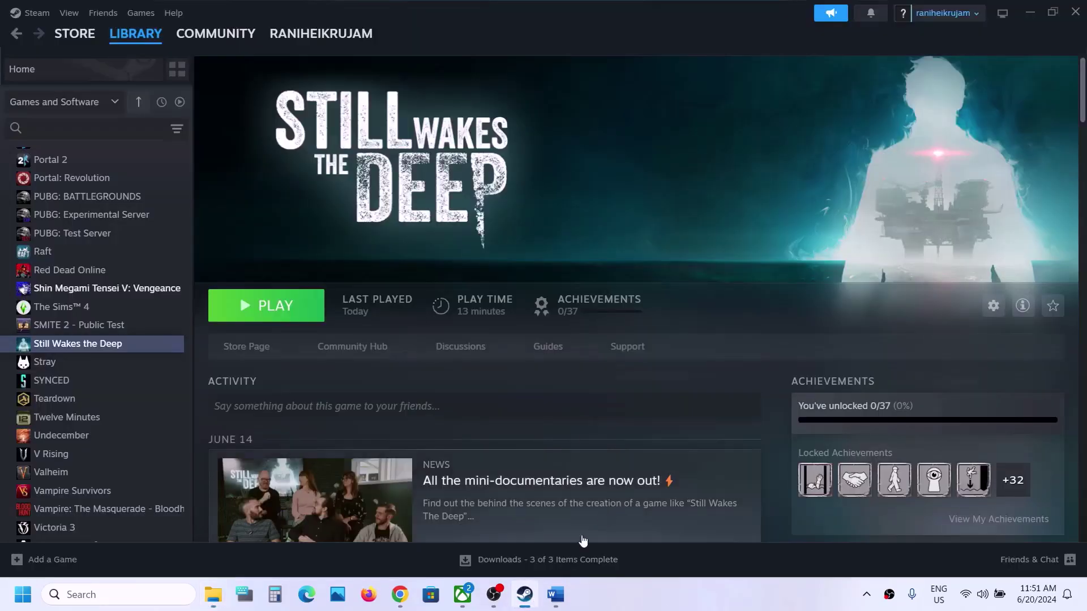
left_click(556, 594)
scroll(425, 396, "down", 5)
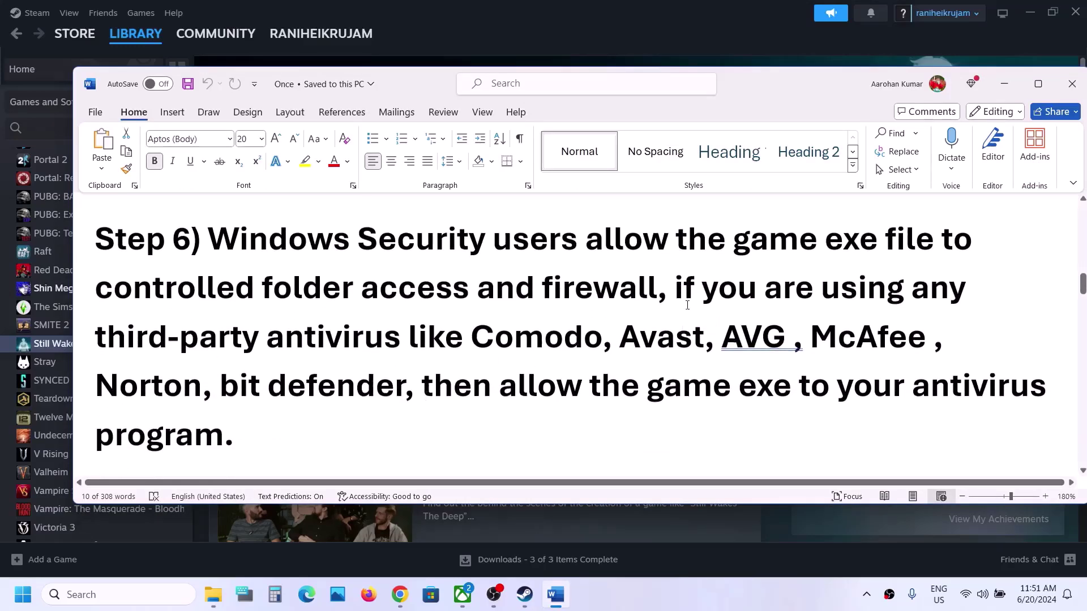
left_click_drag(671, 292, 537, 389)
left_click(536, 389)
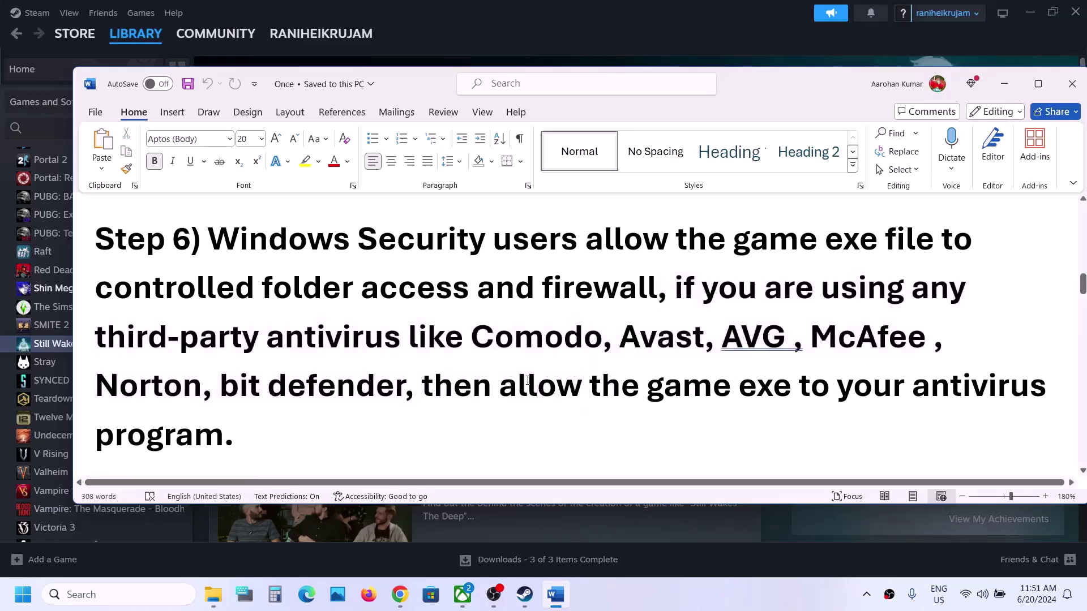
left_click_drag(434, 386, 292, 422)
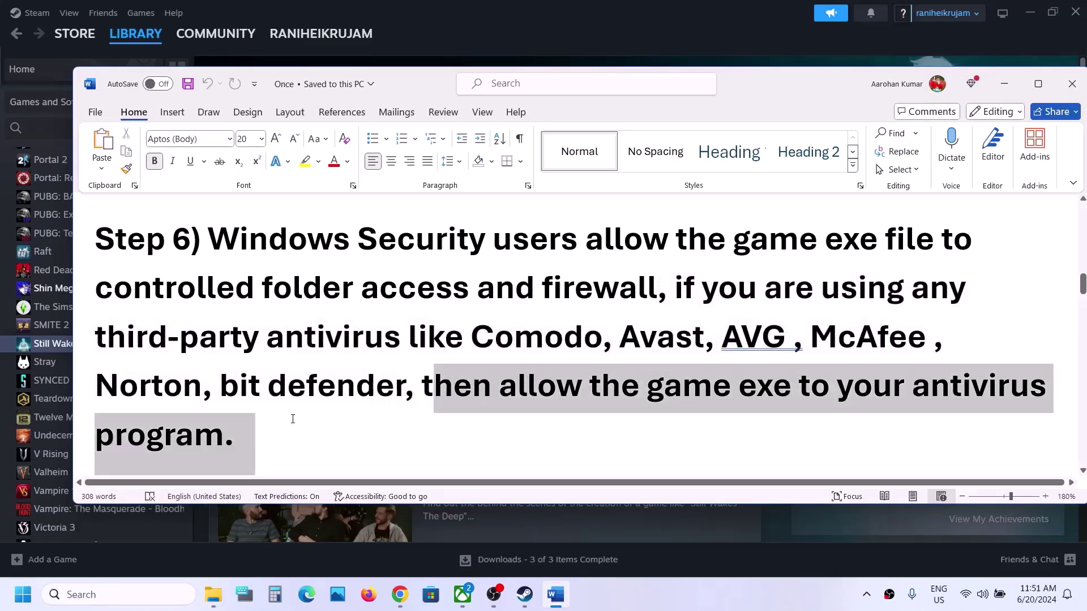
left_click(292, 424)
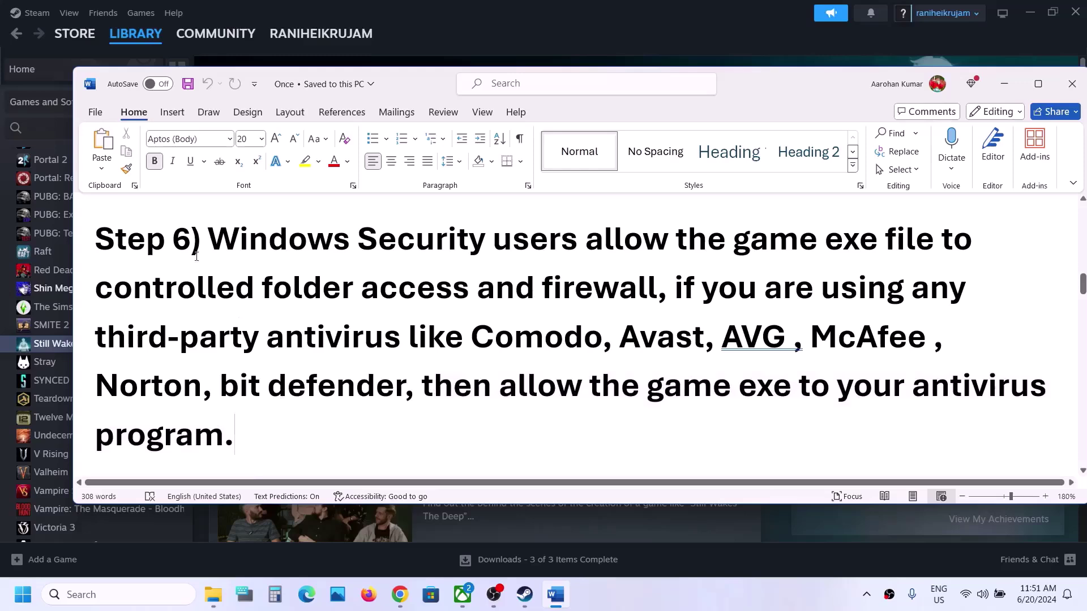
left_click_drag(208, 233, 583, 238)
left_click(684, 8)
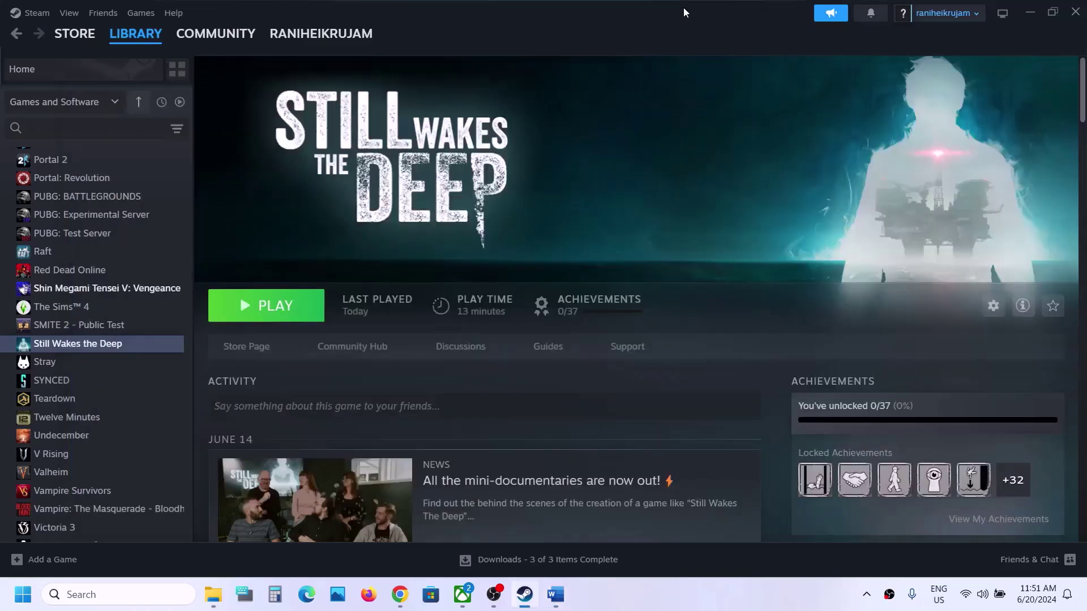
Step: Turn on Controlled folder access in the ransomware protection settings of Windows Security and open its list of allowed apps
key("super+i")
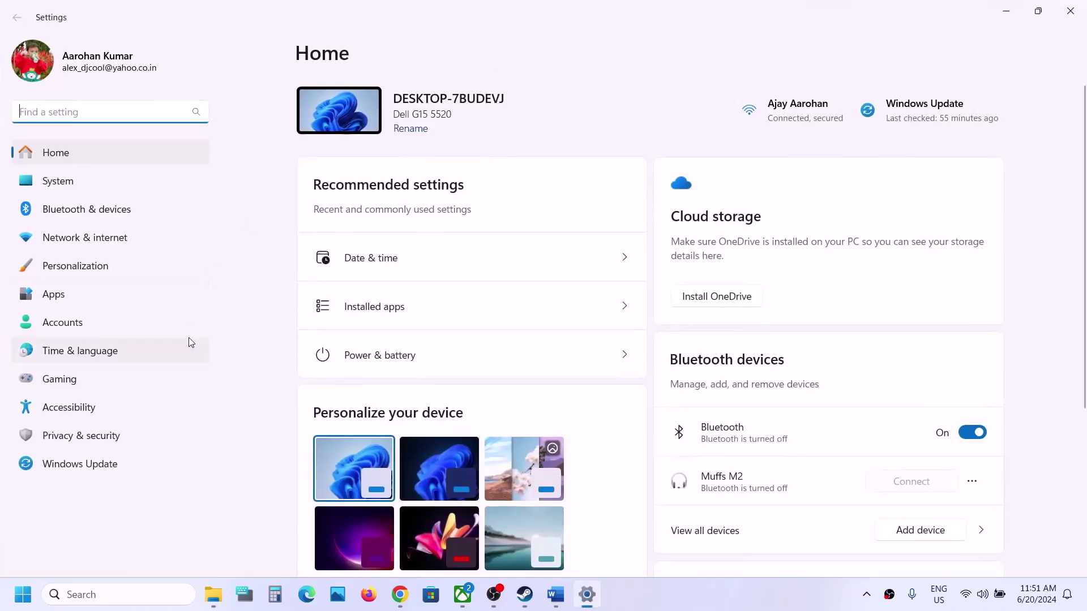
left_click(120, 431)
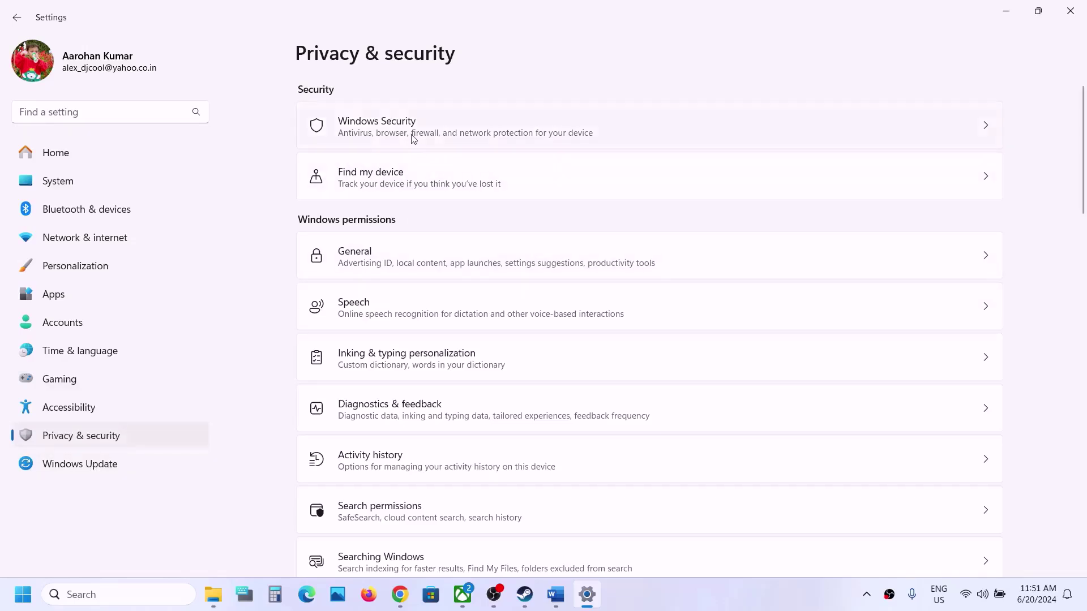
left_click(459, 129)
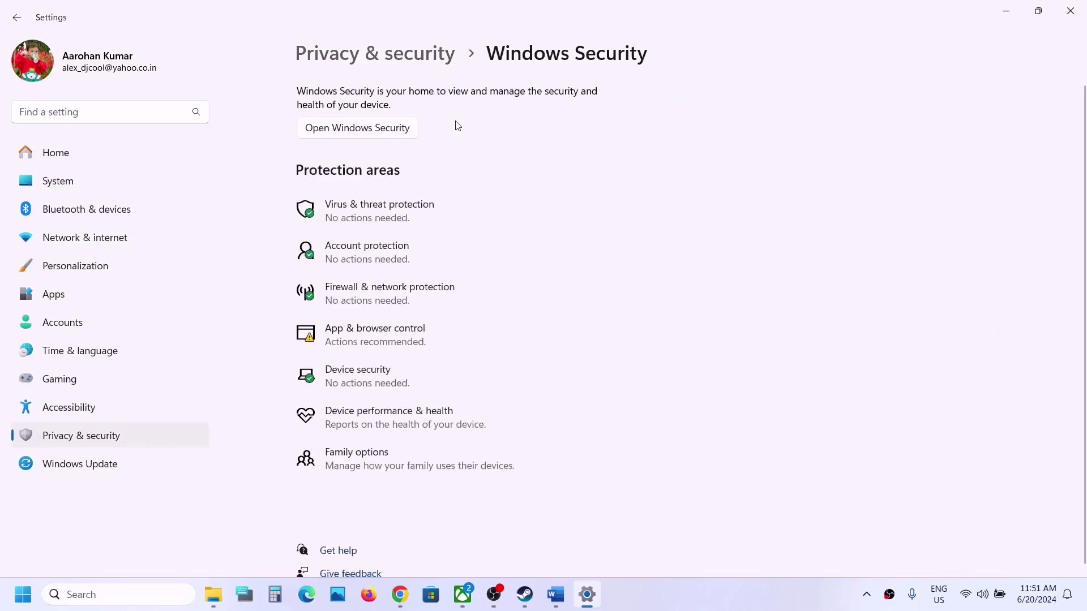
left_click(381, 205)
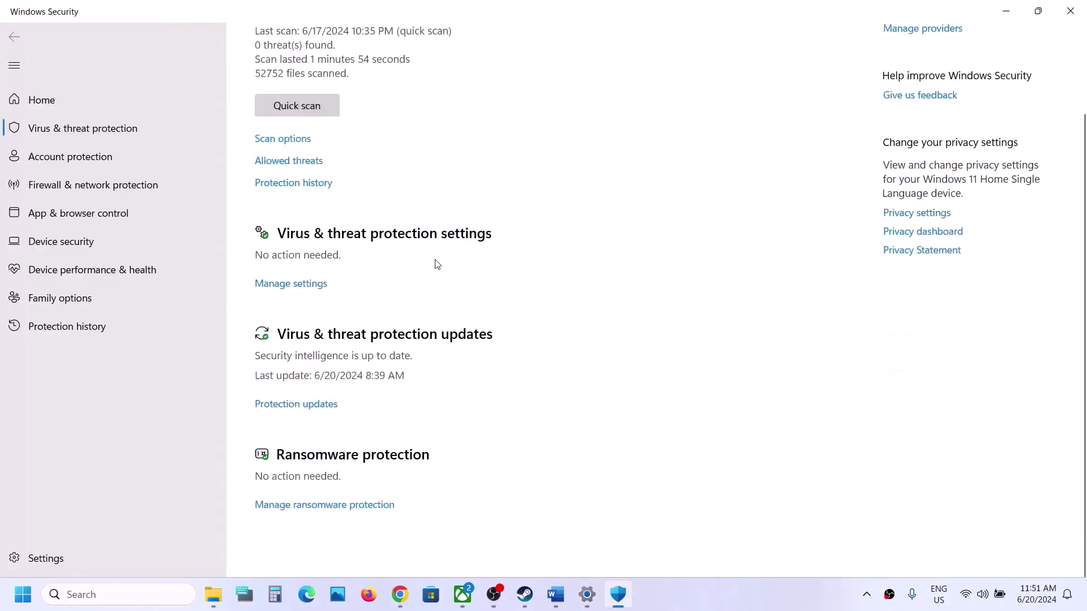
left_click(335, 524)
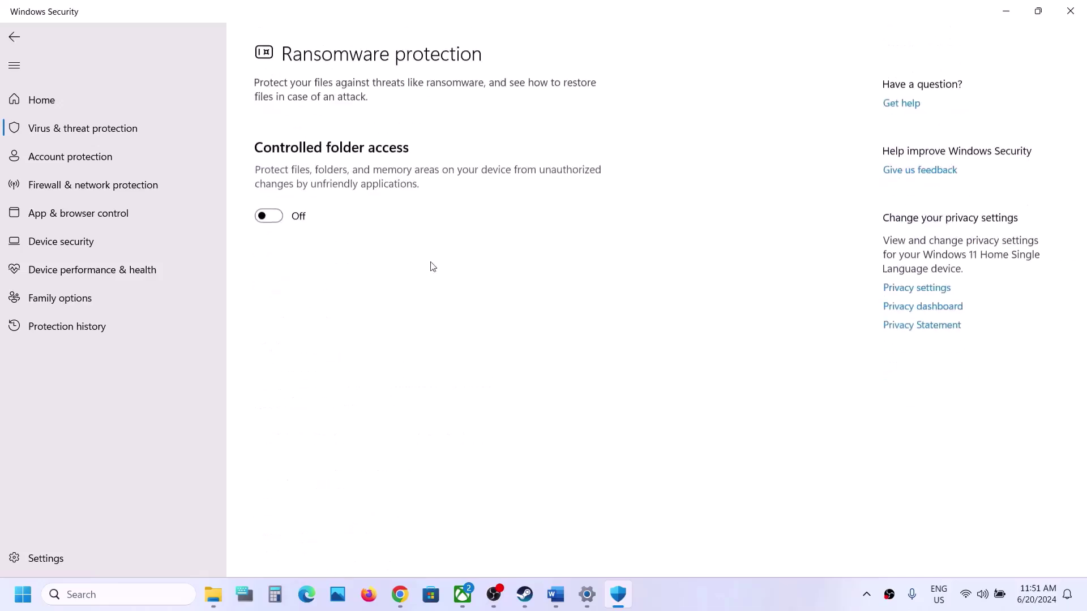
left_click(279, 215)
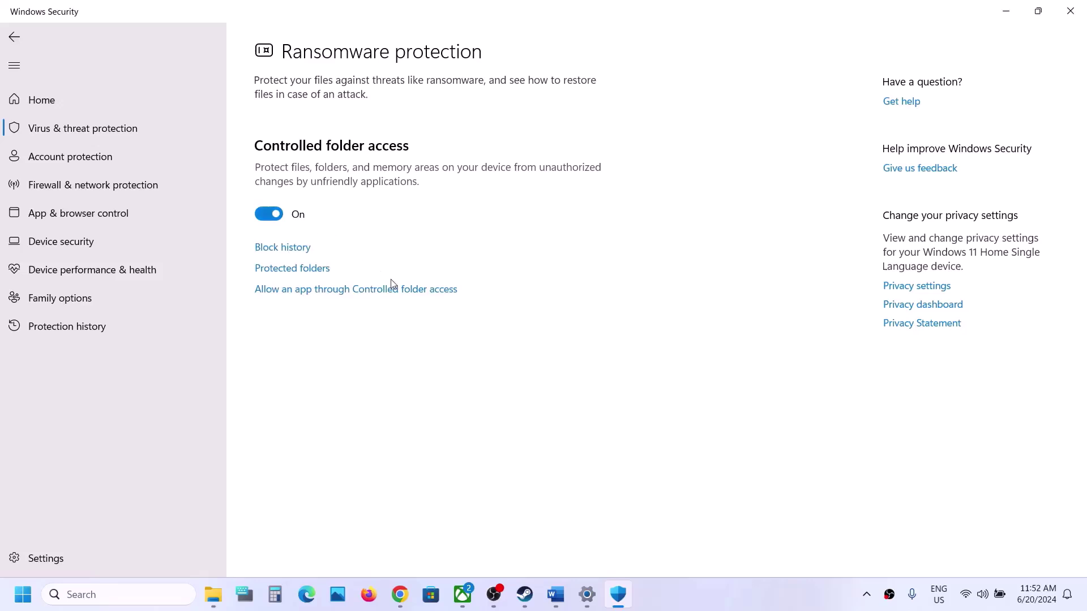
left_click(352, 291)
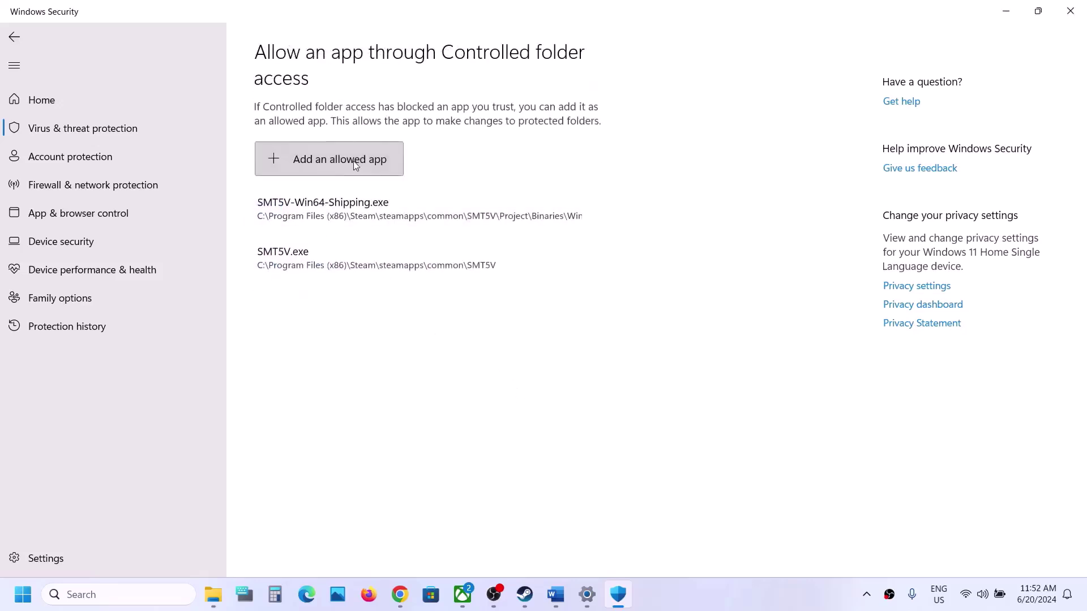
Step: Review the recently blocked apps offered for Controlled folder access, and close that list
left_click(354, 161)
left_click(319, 202)
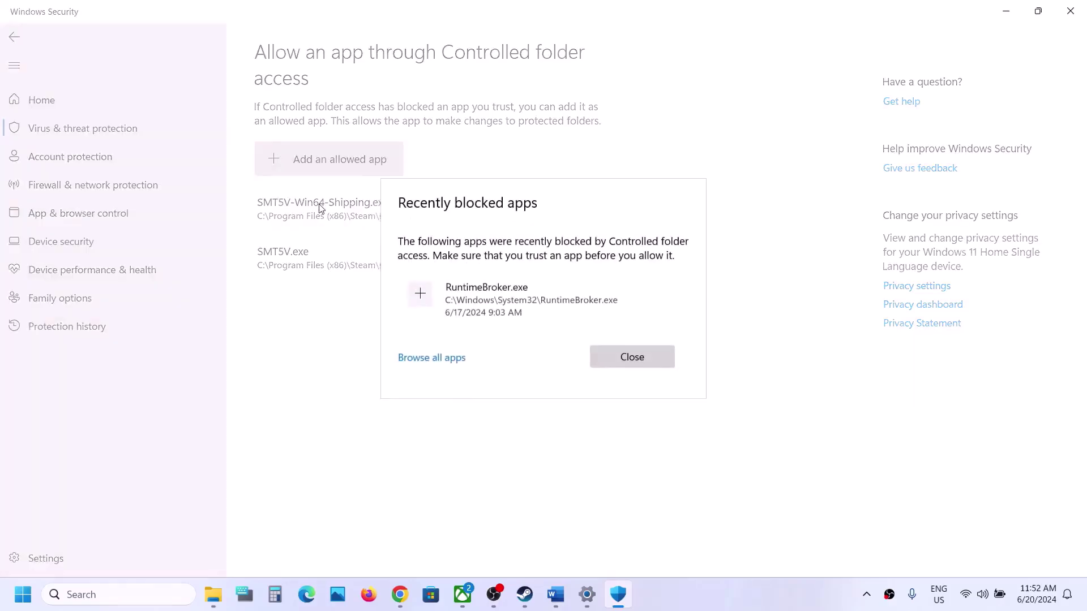
left_click(658, 354)
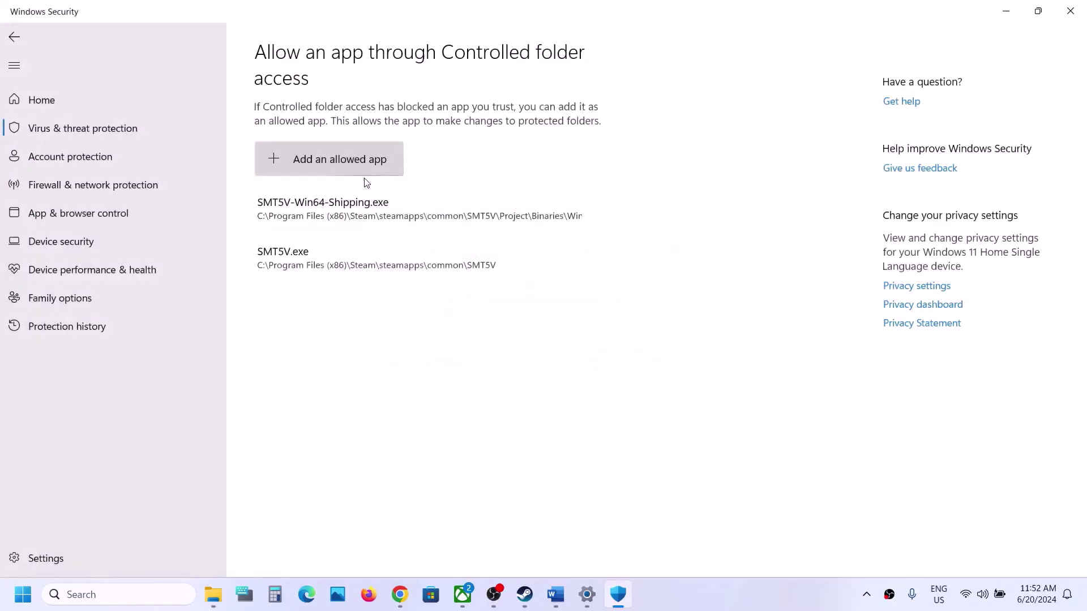
Step: Browse all apps for a new allowed app and open the Steam folder in Program Files (x86) on OS (C:)
left_click(359, 169)
left_click(339, 218)
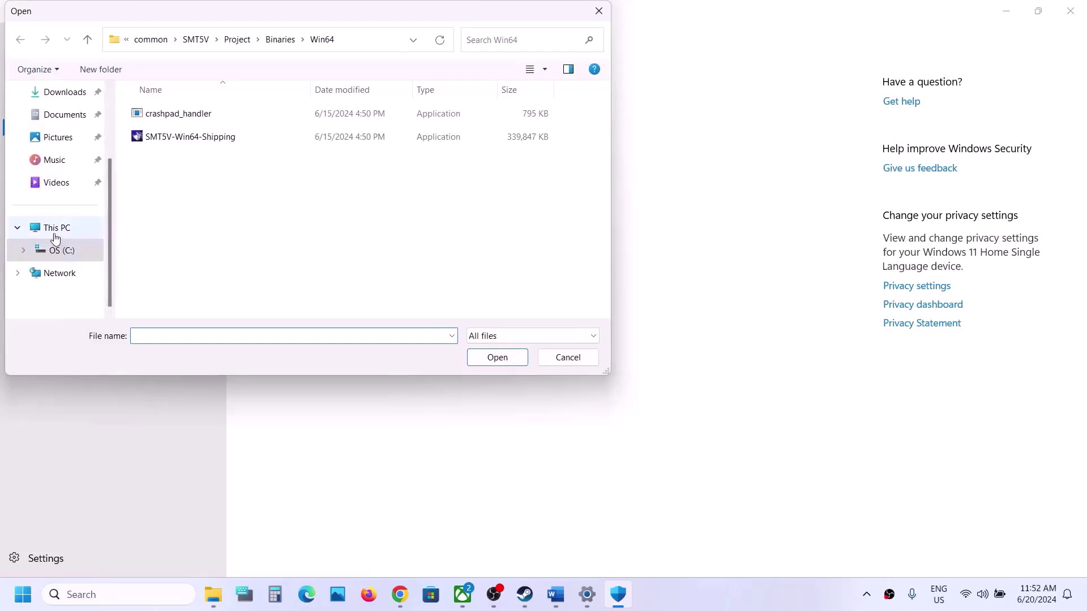
left_click(55, 229)
double_click(207, 130)
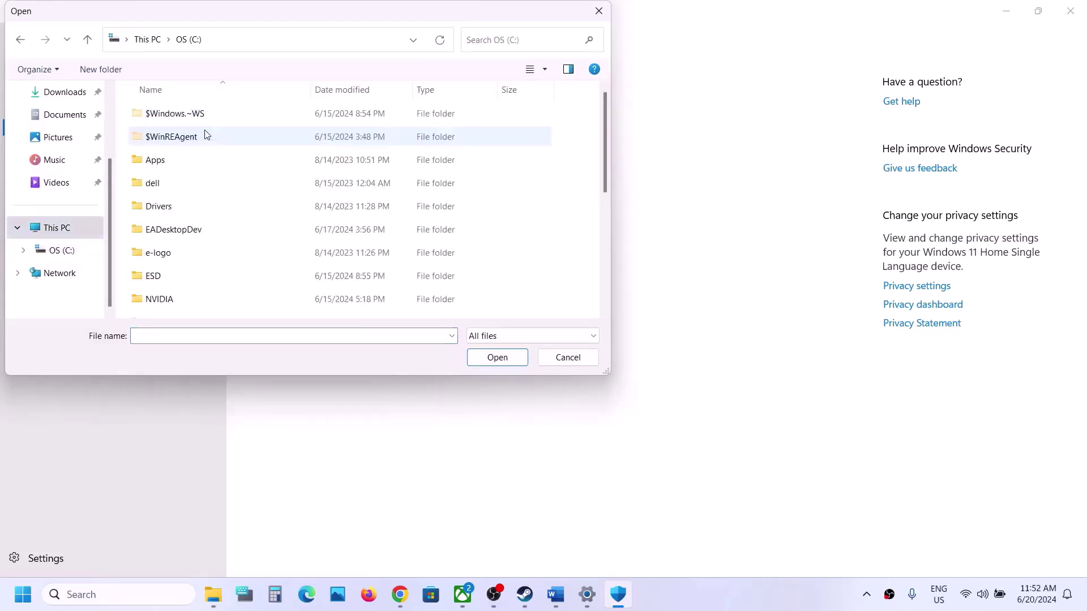
scroll(206, 134, "down", 5)
double_click(206, 153)
scroll(206, 156, "down", 4)
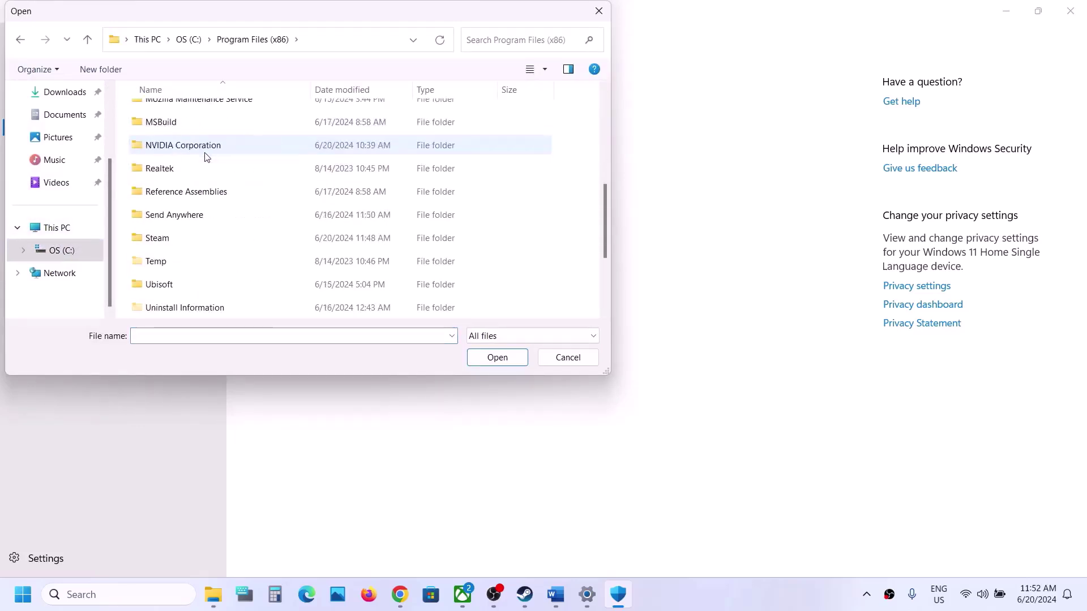
double_click(159, 243)
Step: Add the StillWakesTheDeep application from steamapps\common\Still Wakes the Deep to the apps allowed through Controlled folder access
scroll(182, 213, "down", 5)
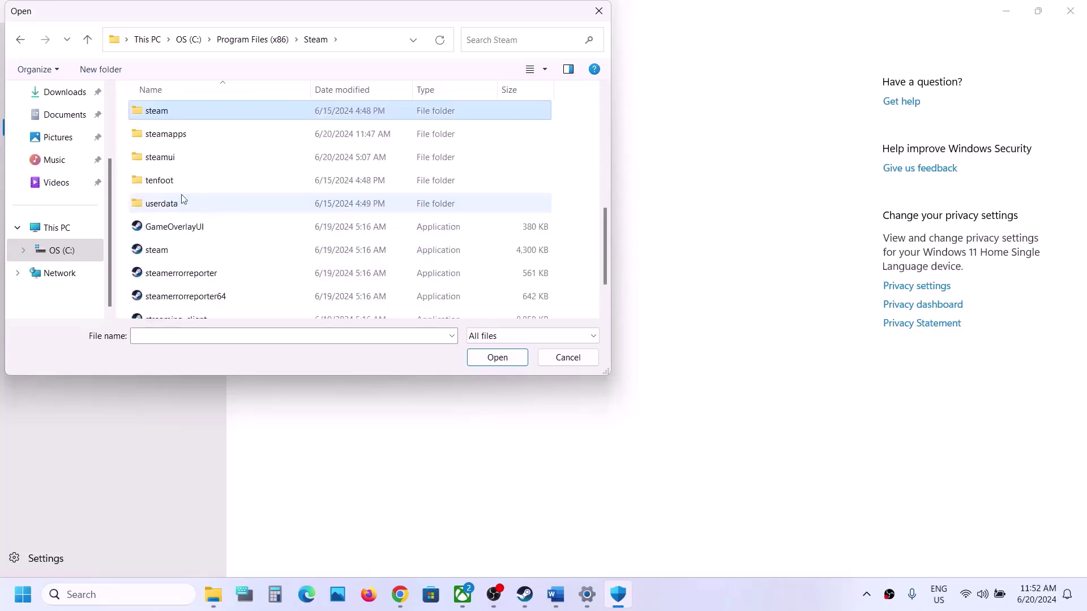
double_click(192, 135)
left_click(181, 115)
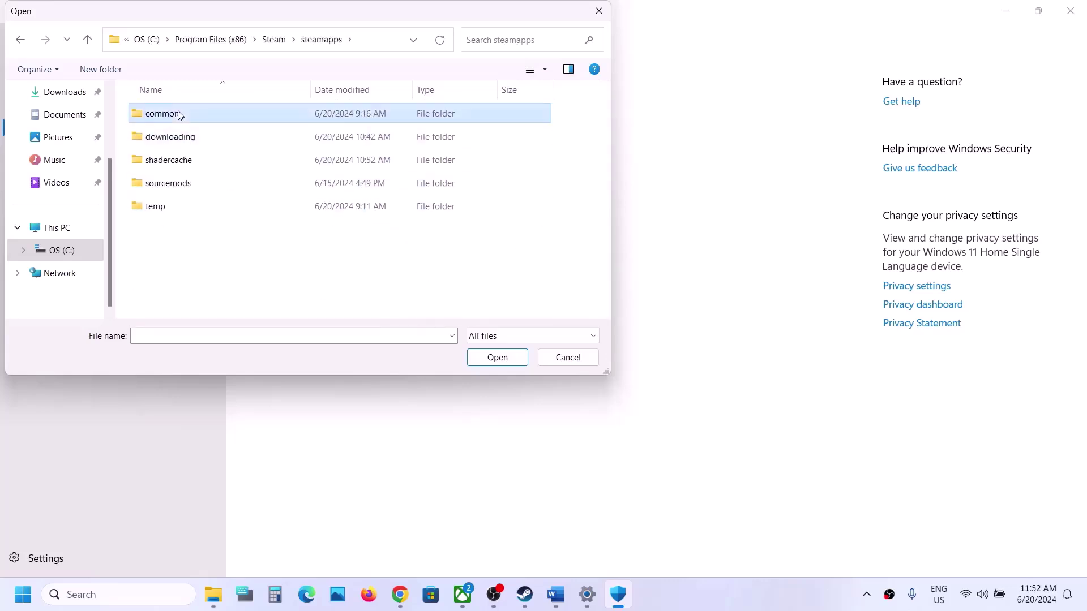
double_click(180, 114)
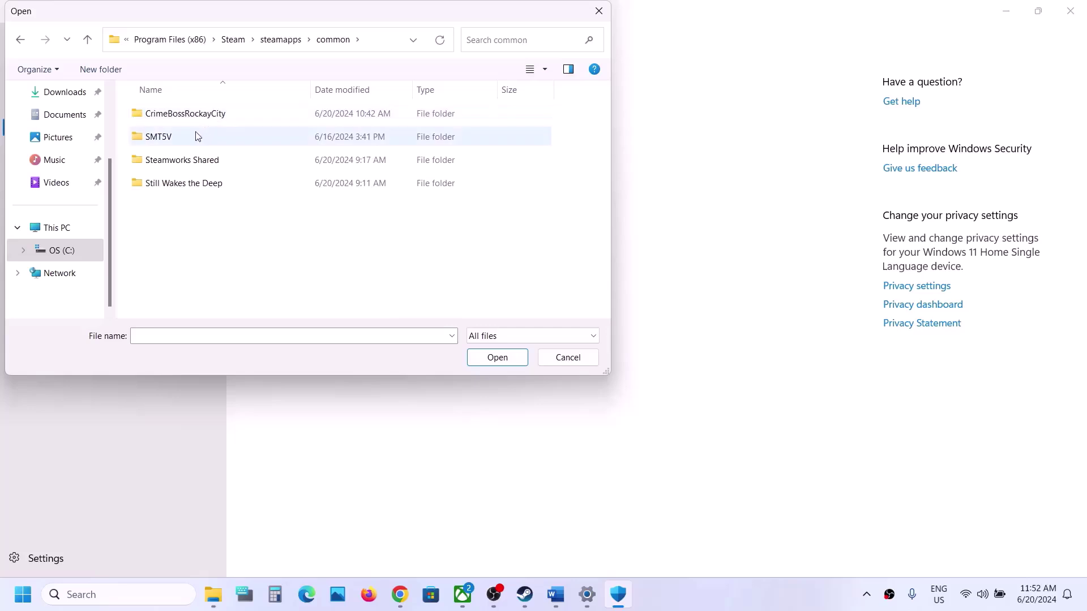
double_click(167, 183)
left_click(189, 166)
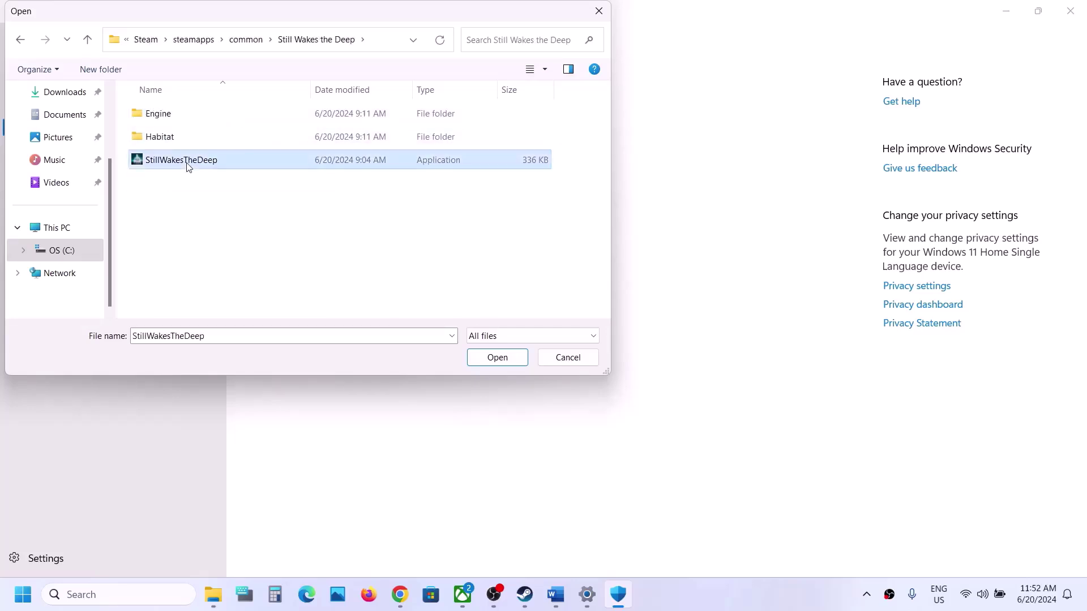
left_click(485, 358)
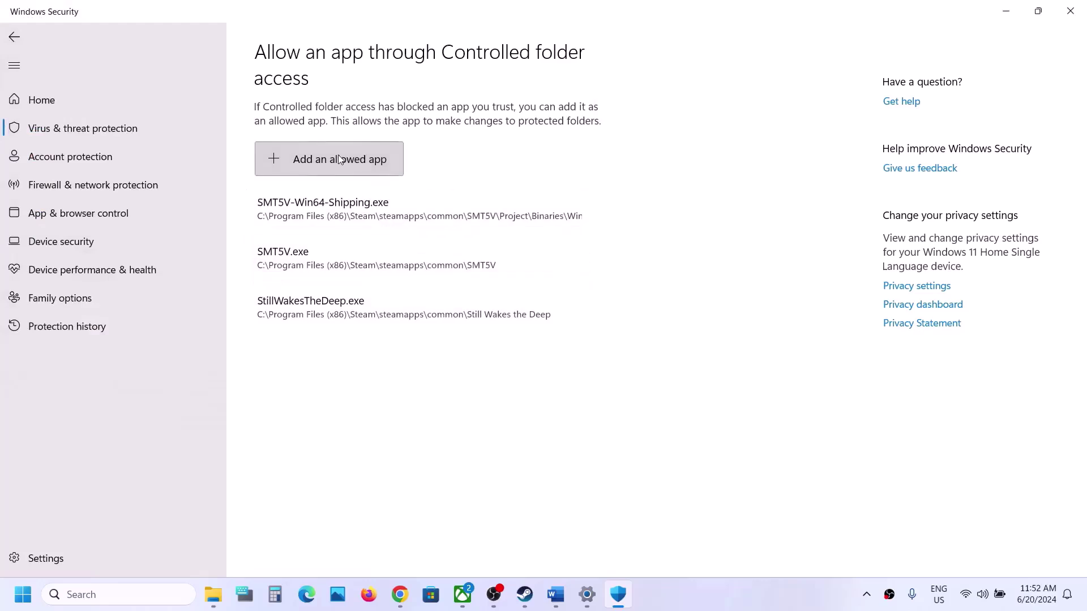
Step: Add the second StillWakesTheDeep application, from Habitat\Binaries\Win64, to the apps allowed through Controlled folder access
left_click(339, 159)
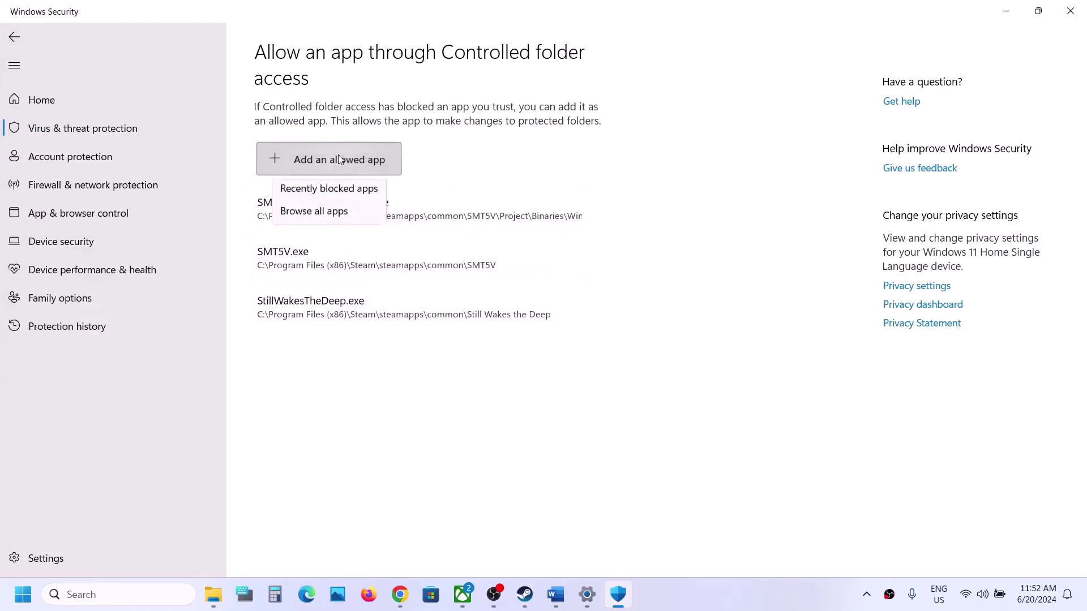
left_click(319, 217)
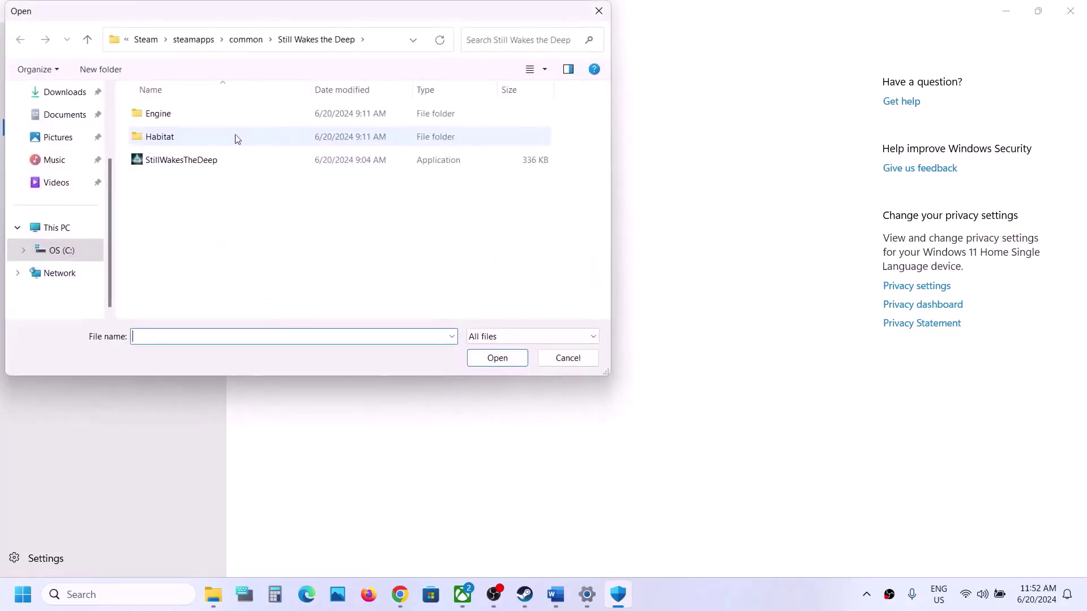
double_click(163, 136)
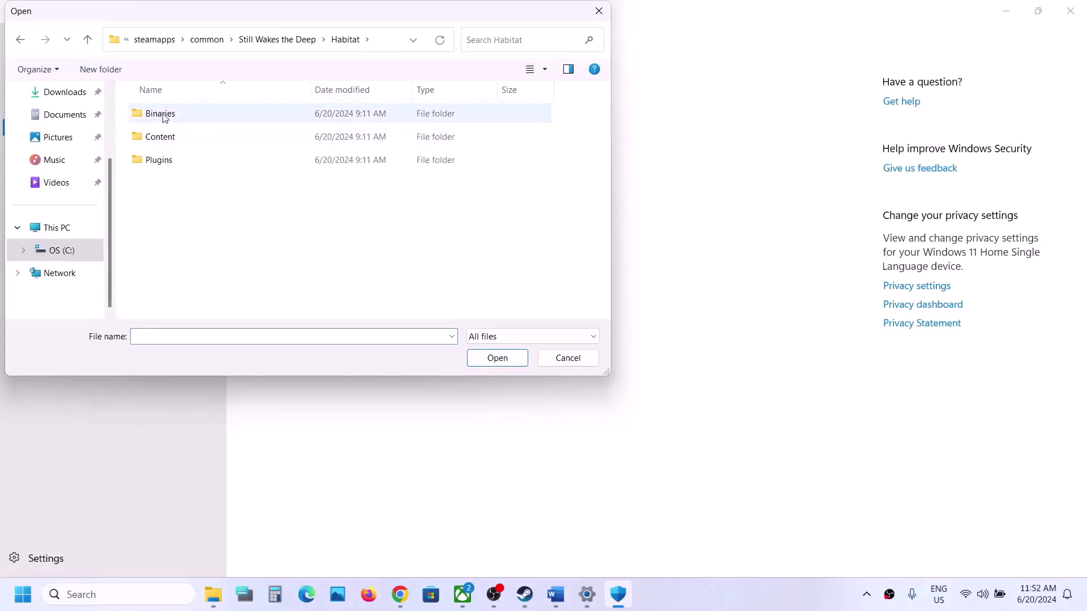
double_click(164, 116)
double_click(164, 116)
left_click(194, 138)
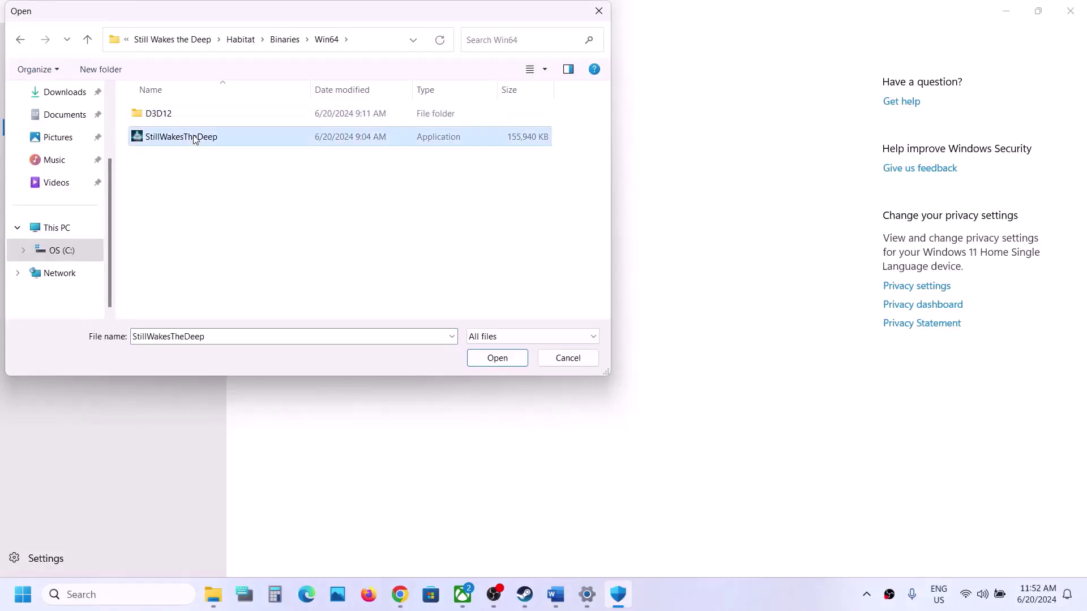
left_click(508, 364)
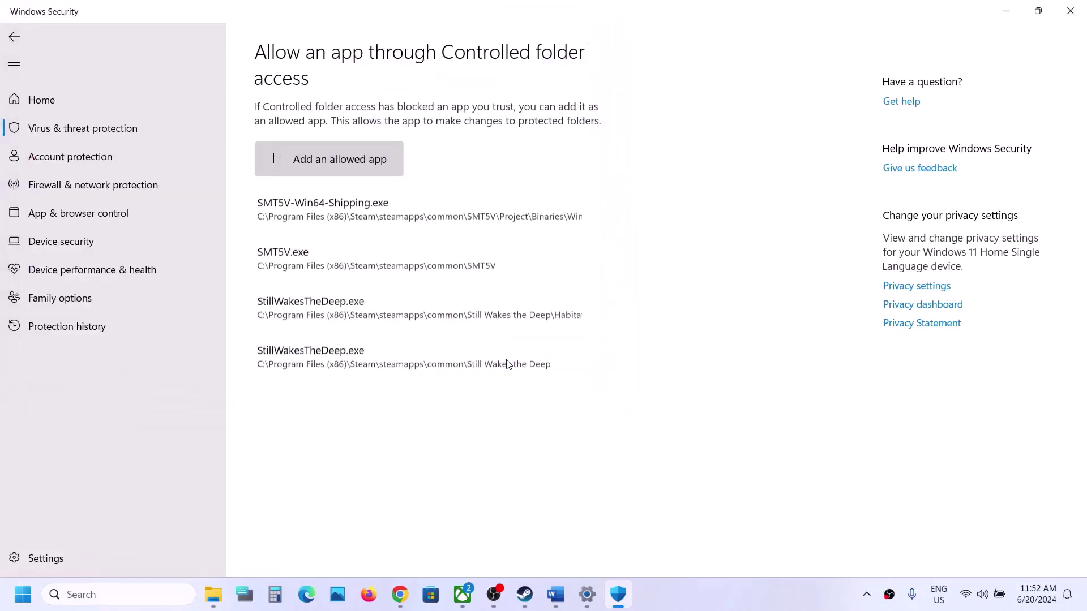
Step: Consult Step 7 in the Word document, and start a check for Windows updates in Settings
left_click(555, 595)
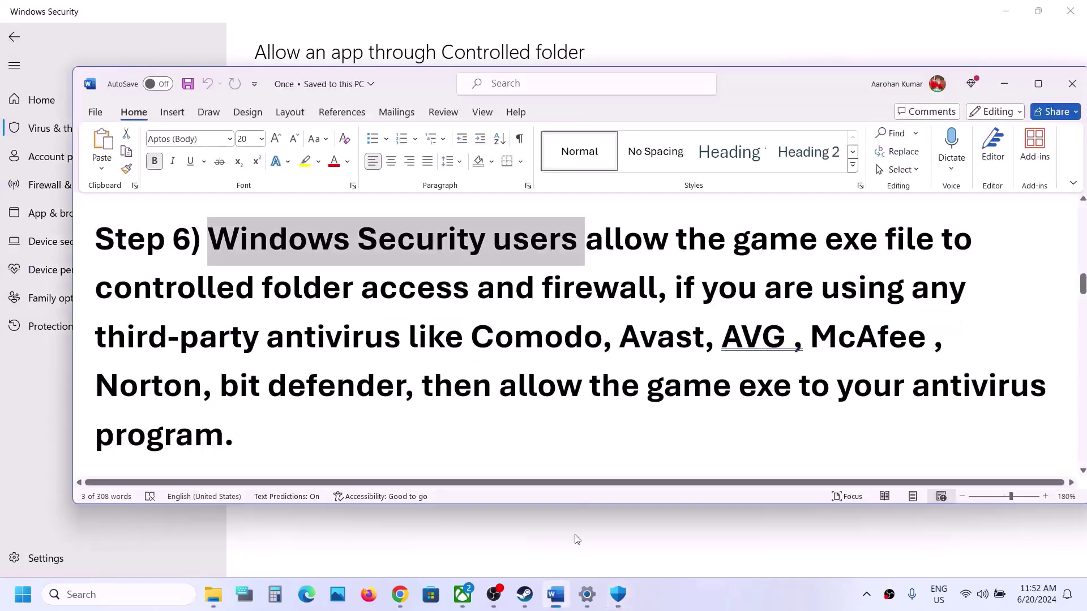
scroll(405, 398, "down", 5)
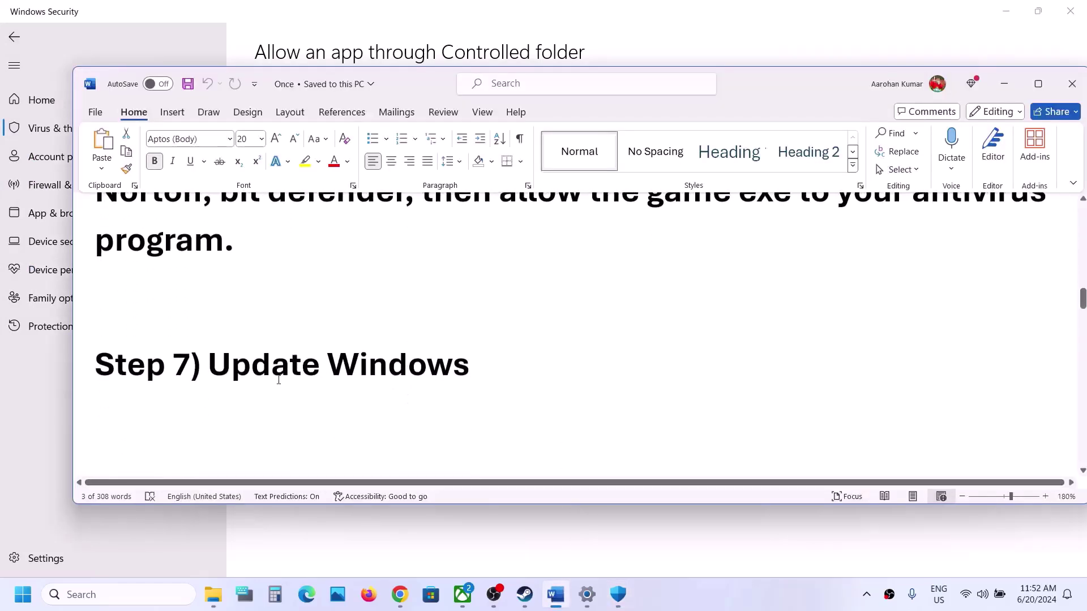
left_click_drag(209, 367, 469, 367)
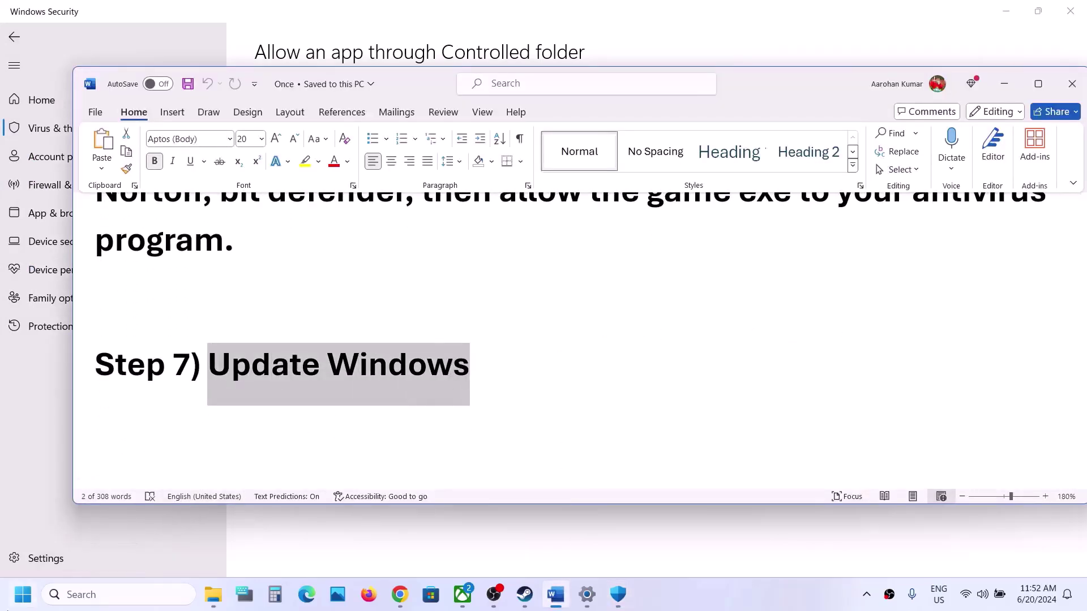
key("super")
left_click(328, 245)
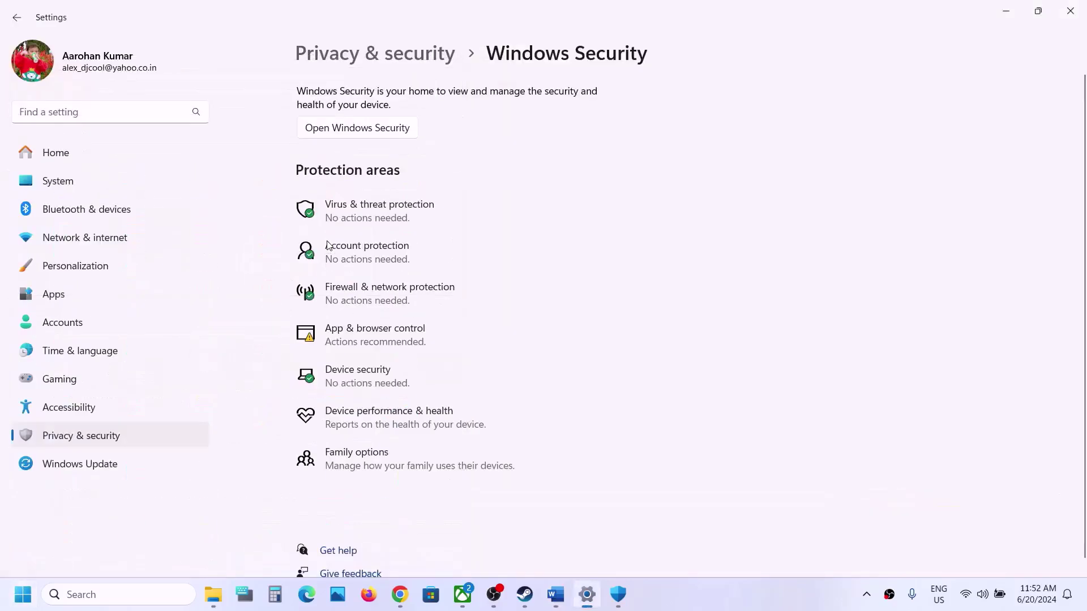
left_click(77, 467)
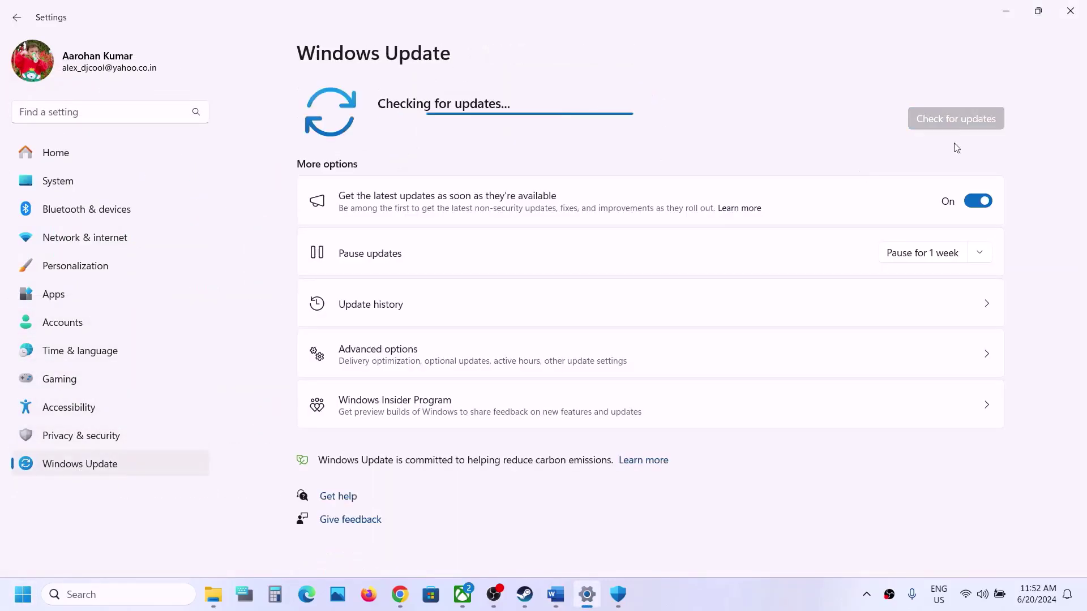
left_click(949, 124)
Step: View the computer's power options from Start, and dismiss them
left_click(23, 605)
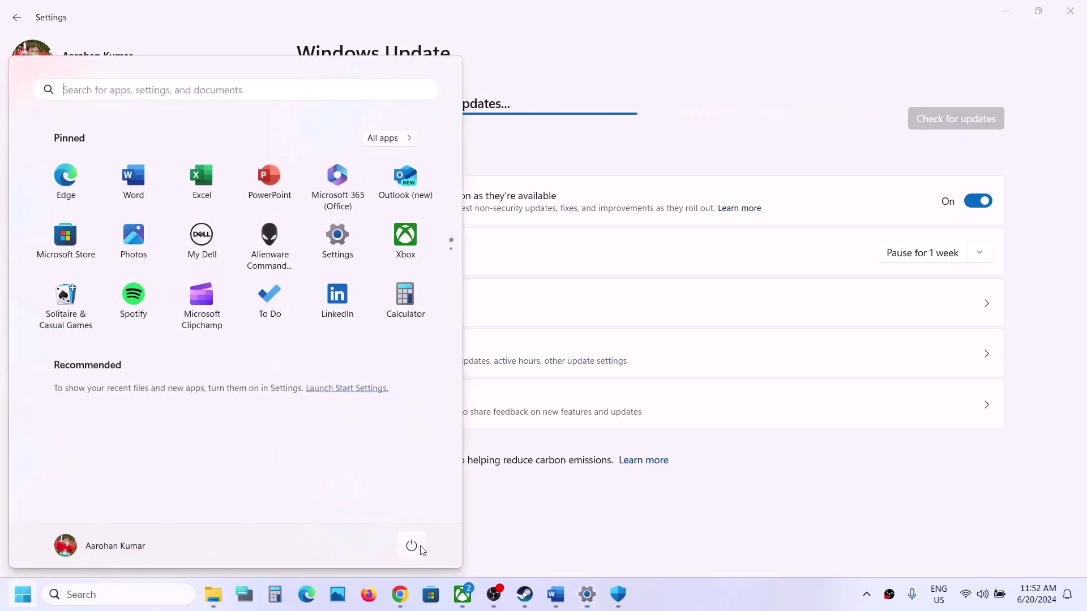
left_click(411, 547)
left_click(523, 527)
left_click(532, 546)
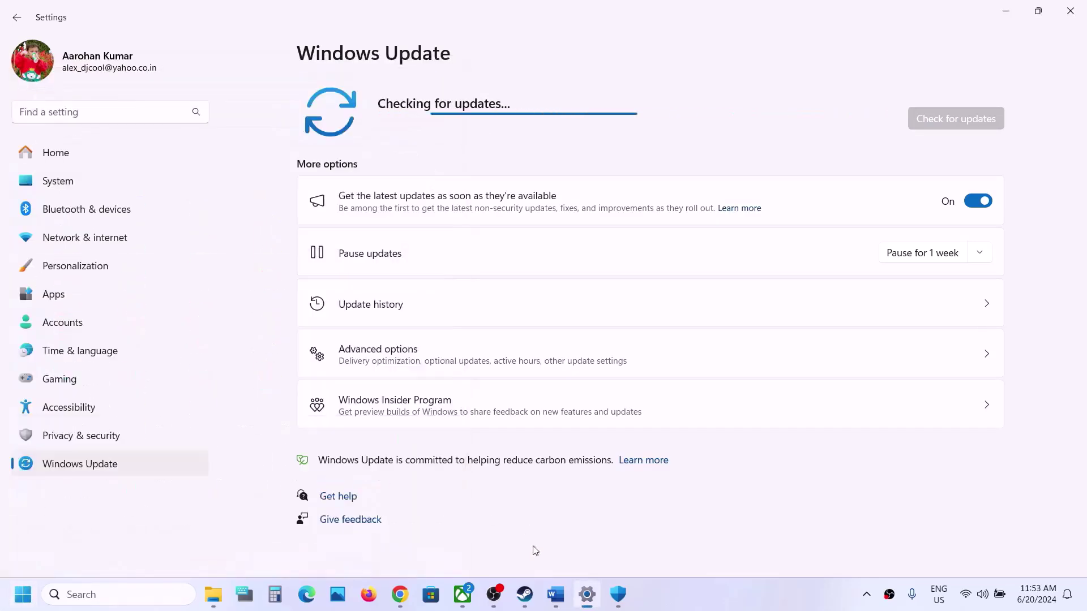
Step: Switch to the Word document and review Step 8 on clean graphics driver installation, including the NVIDIA and AMD download links
left_click(525, 595)
left_click(555, 596)
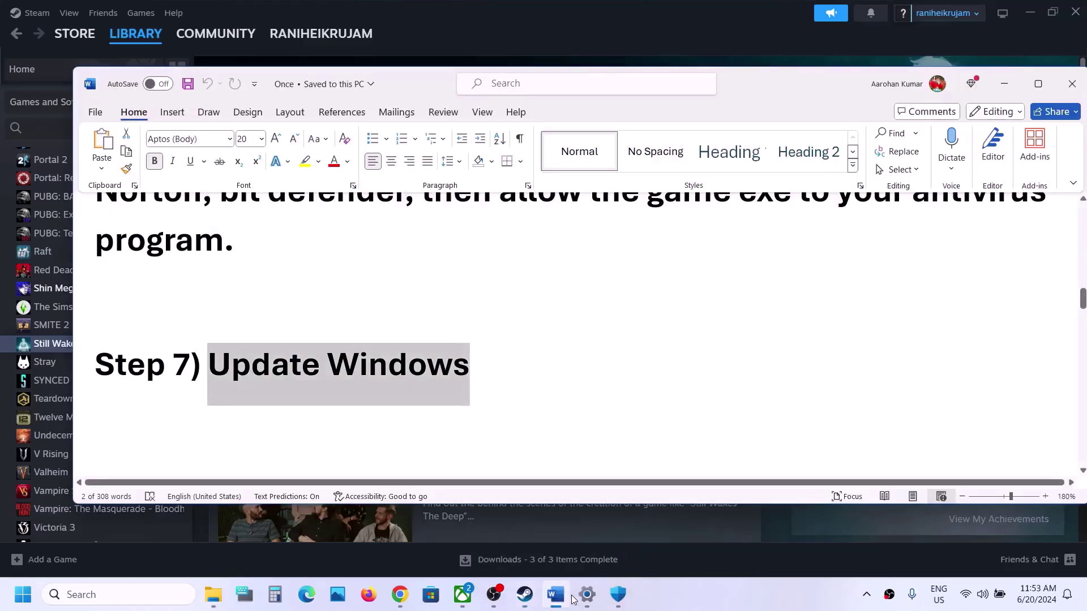
scroll(379, 386, "down", 3)
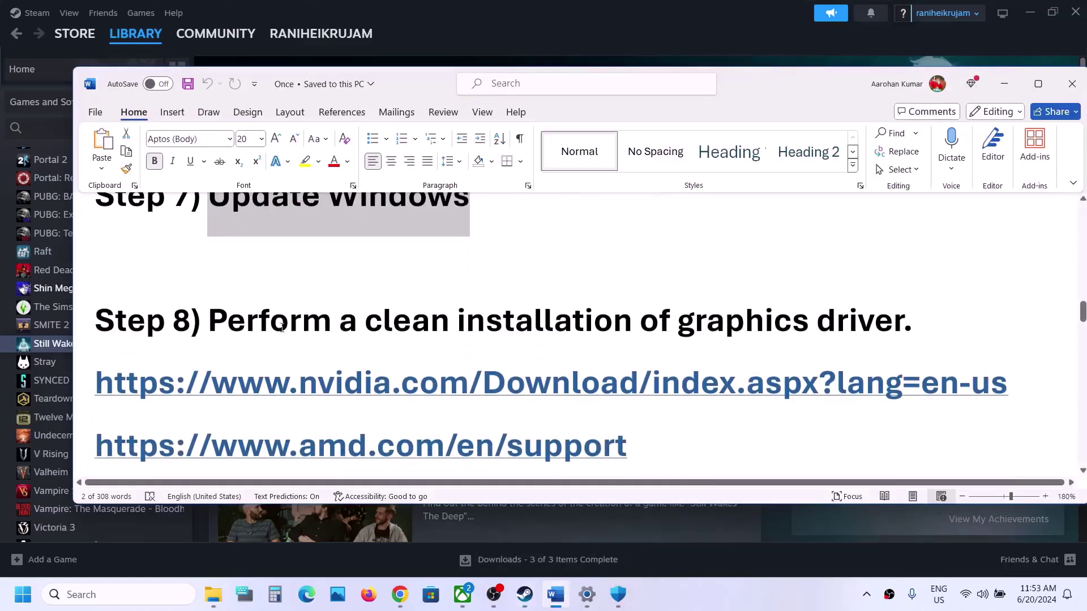
left_click_drag(251, 318, 799, 299)
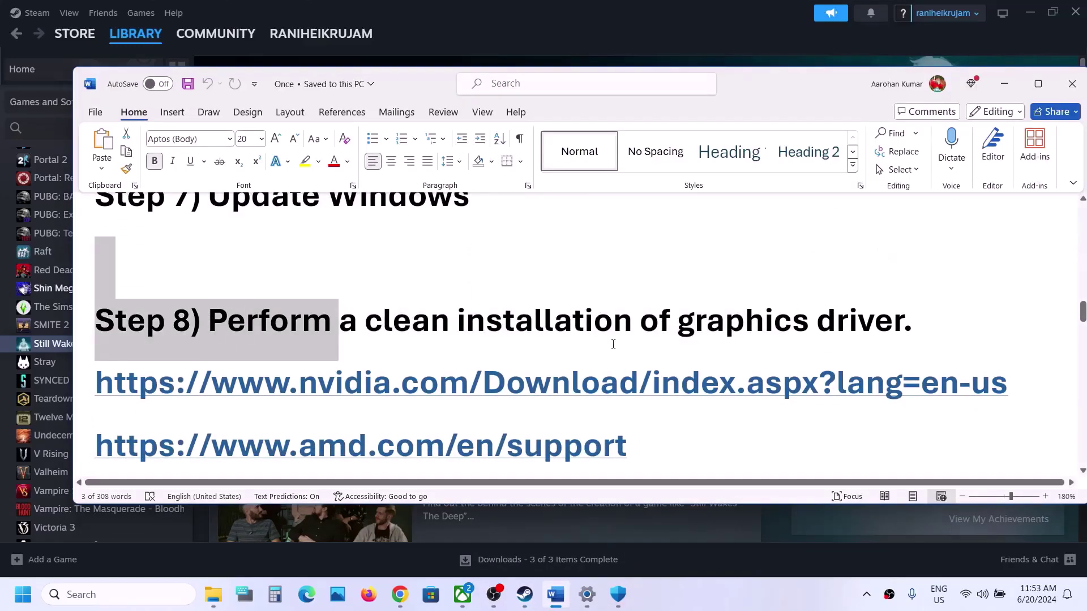
scroll(585, 357, "down", 2)
left_click_drag(425, 285, 660, 286)
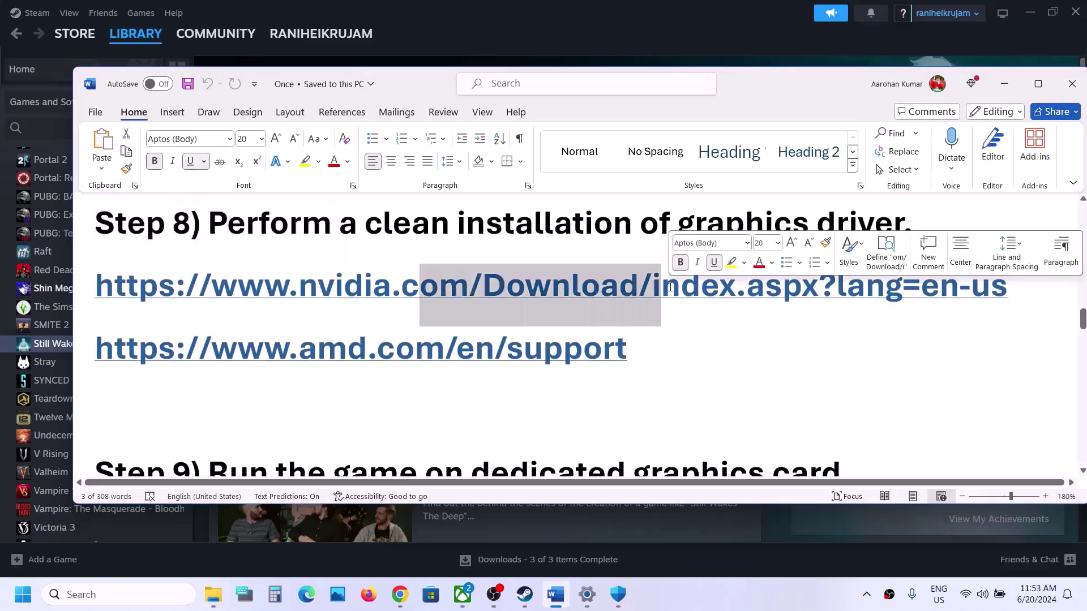
left_click_drag(317, 347, 506, 348)
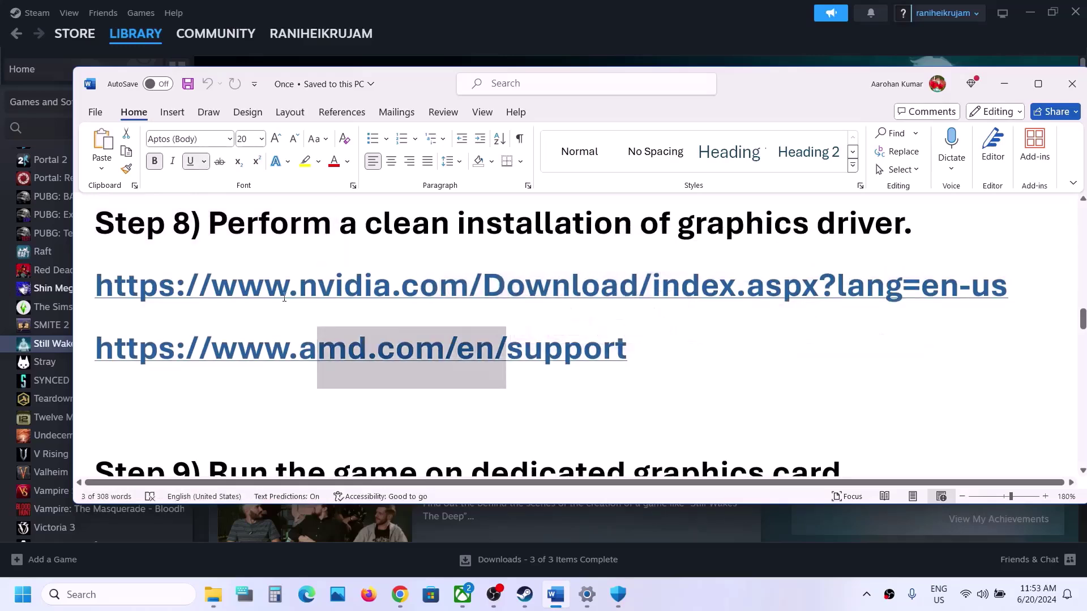
left_click_drag(275, 299, 480, 289)
left_click(543, 57)
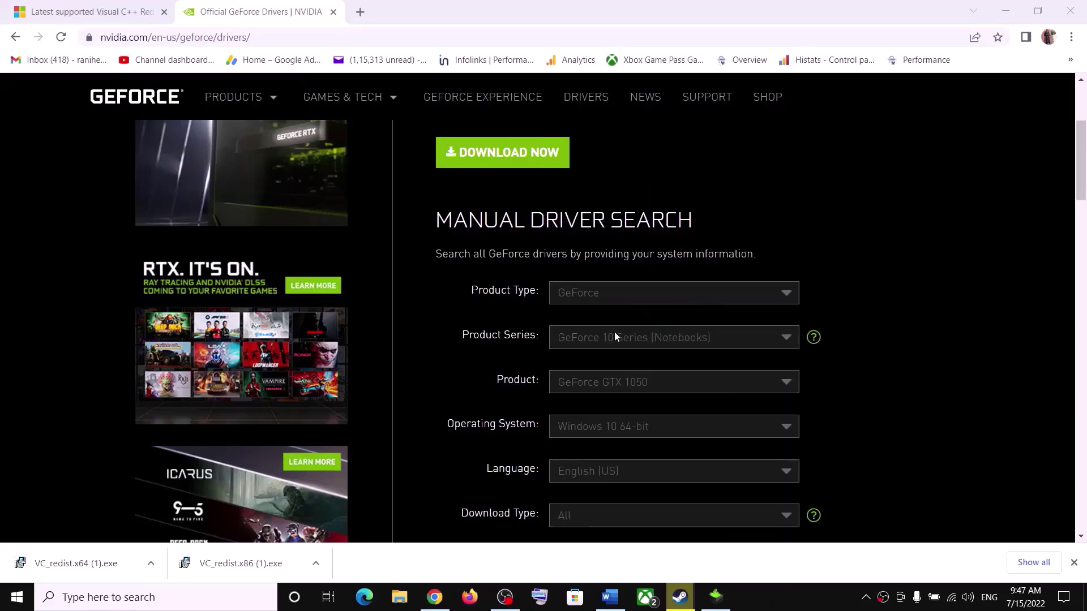
Step: Review the product and operating system choices on NVIDIA's driver page, and search for GeForce GTX 1050 notebook drivers for Windows 10 64-bit
left_click(654, 348)
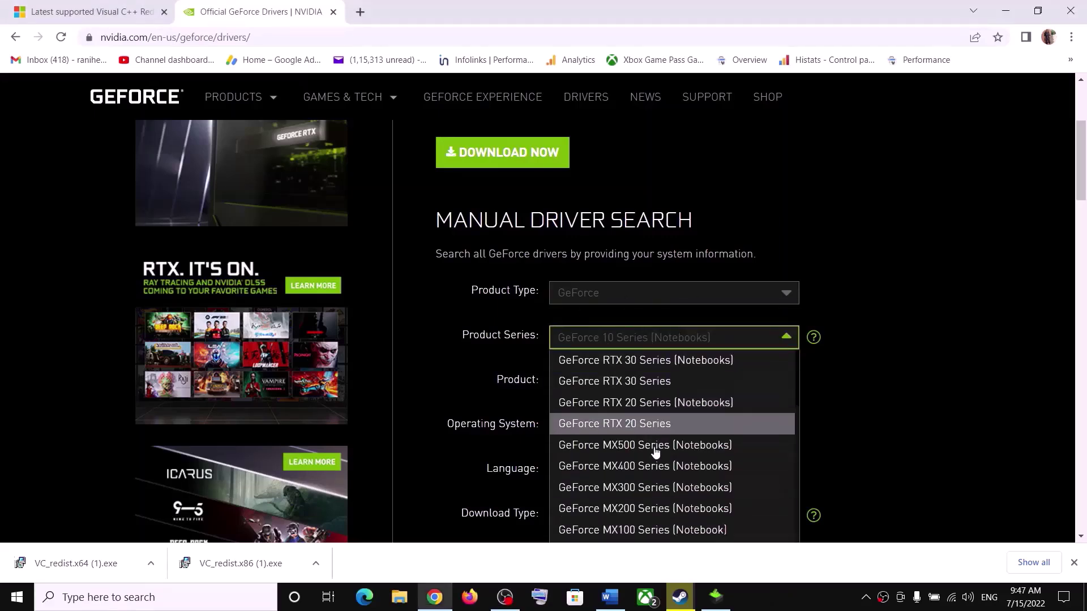
left_click(848, 376)
left_click(668, 385)
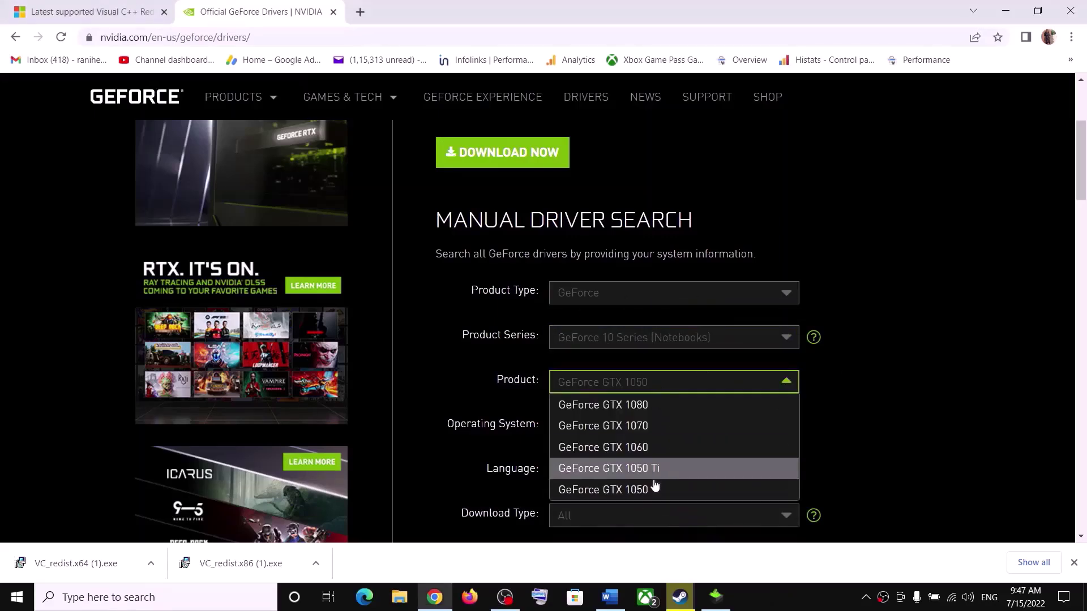
left_click(852, 407)
scroll(844, 401, "down", 3)
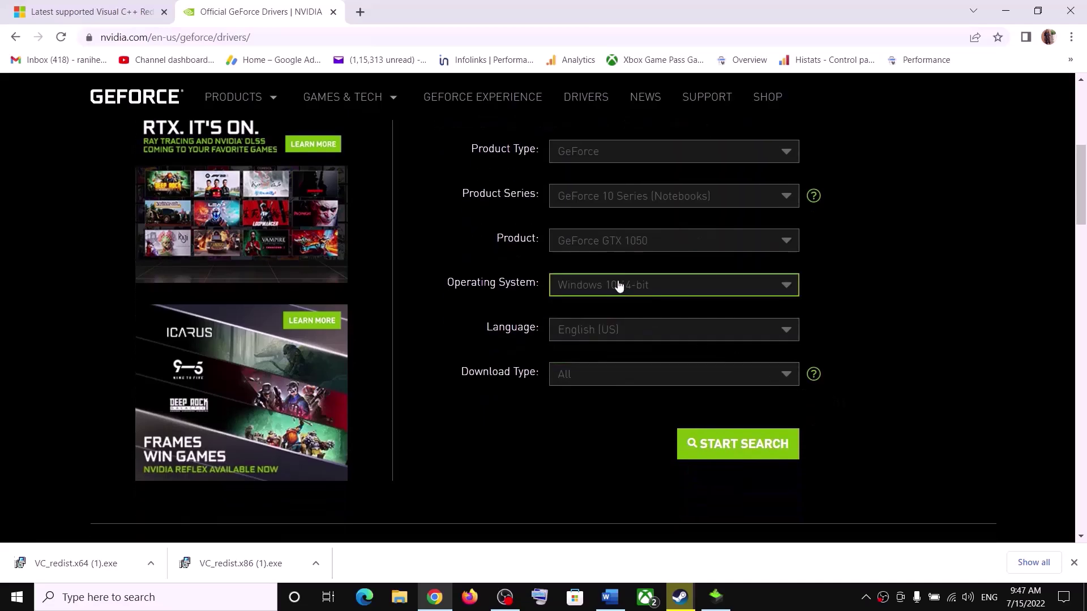
left_click(619, 285)
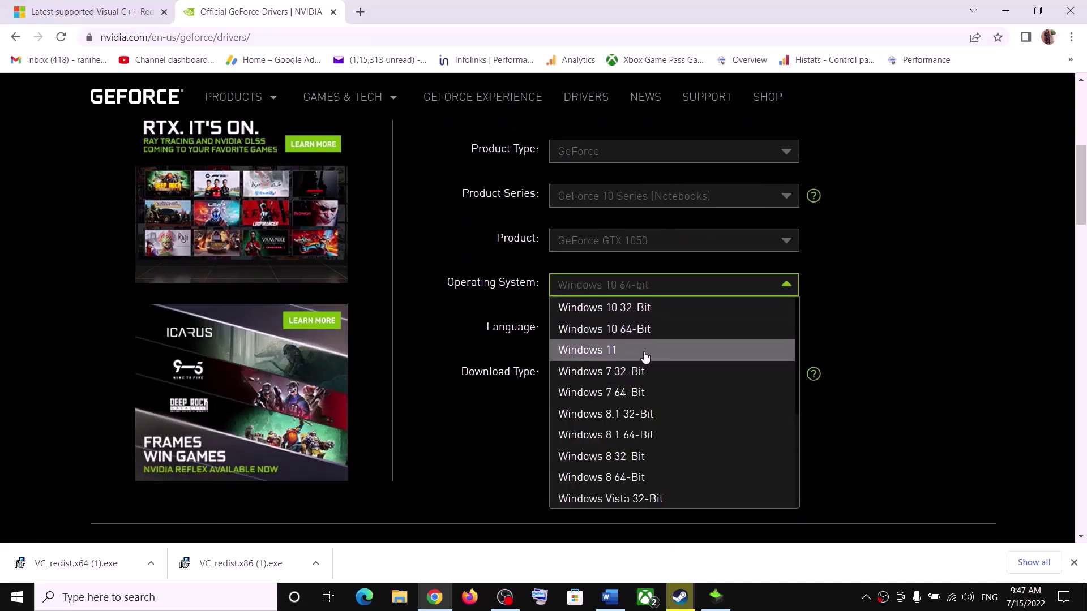
left_click(901, 321)
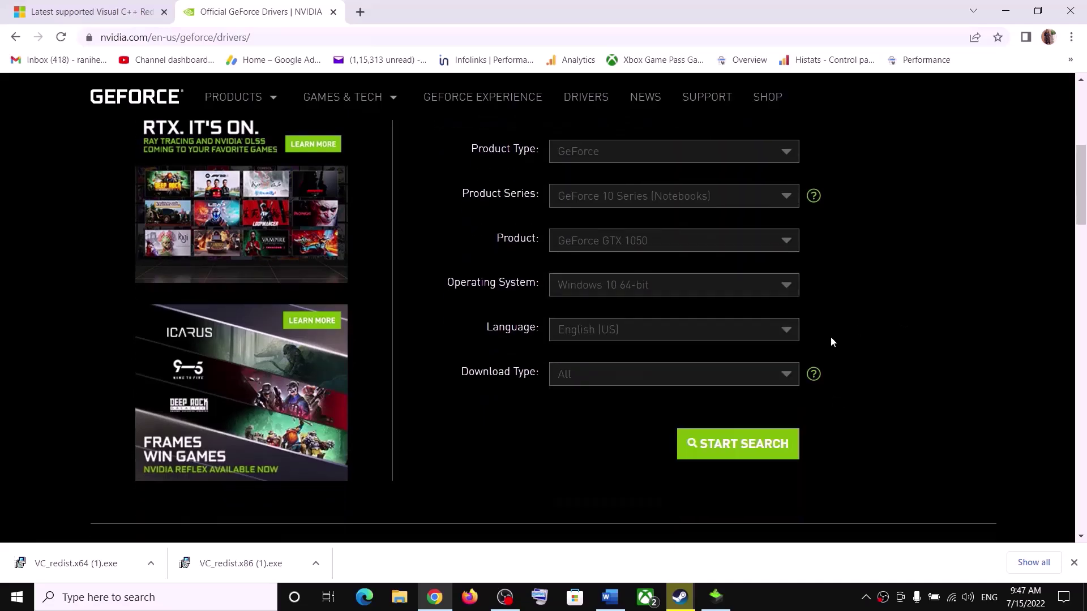
left_click(774, 445)
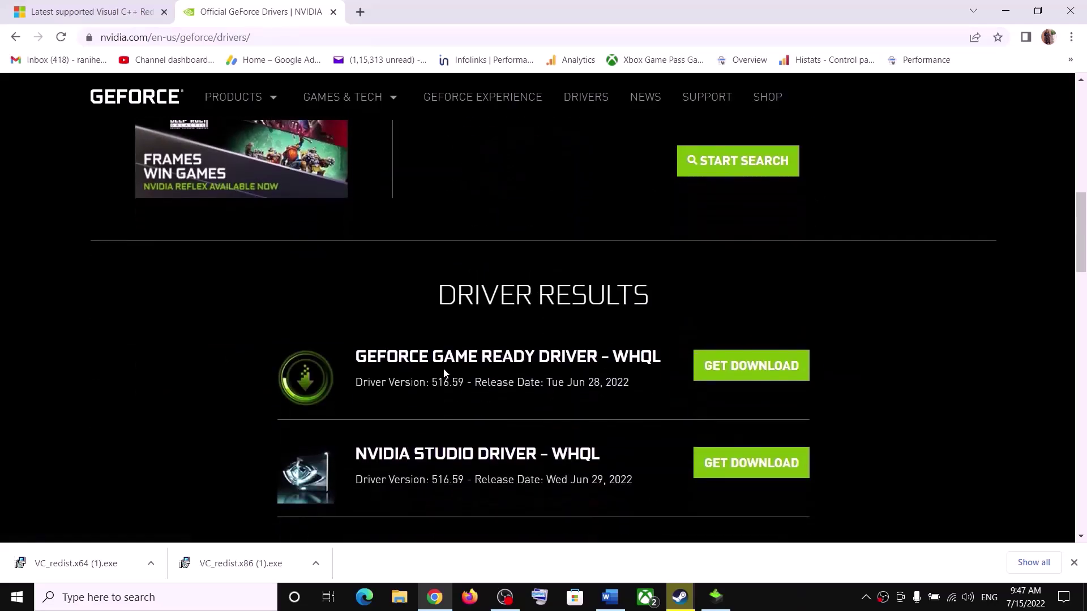
Step: Download the GeForce Game Ready Driver, version 516.59, from the driver results
left_click_drag(363, 355, 534, 358)
left_click_drag(395, 383, 475, 383)
left_click(763, 369)
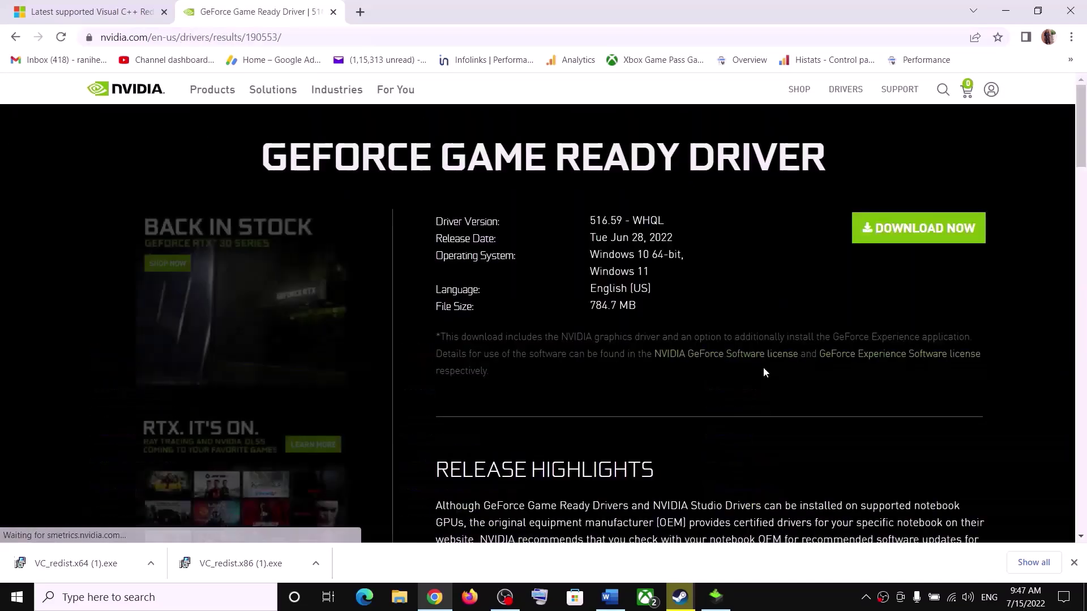
left_click(910, 233)
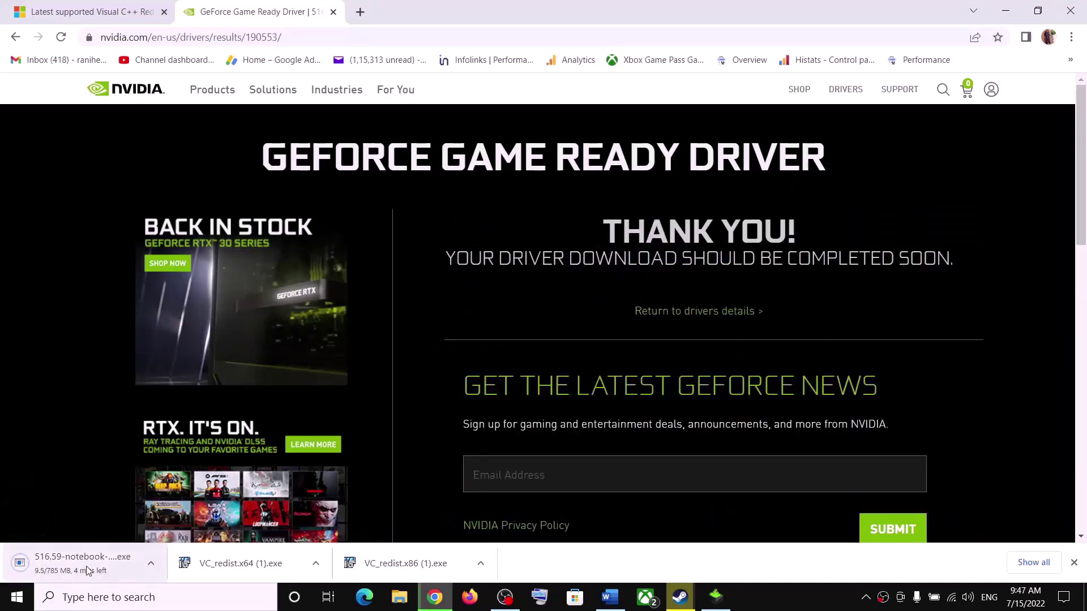
Step: In the NVIDIA installer, accept the license agreement, choose Custom (Advanced), and start the installation with Perform a clean installation enabled
left_click(717, 599)
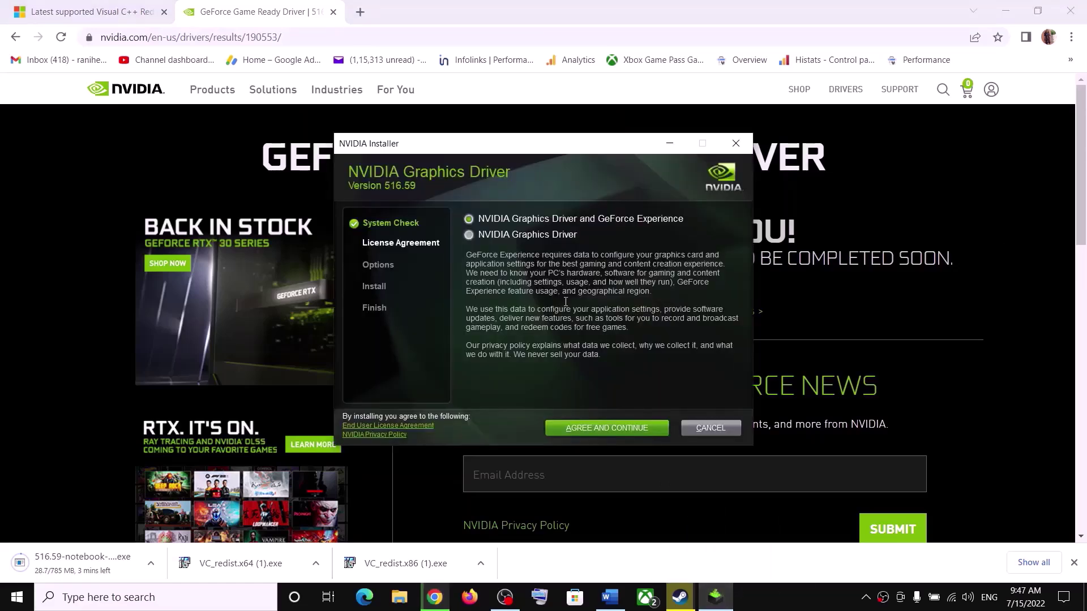
left_click(576, 429)
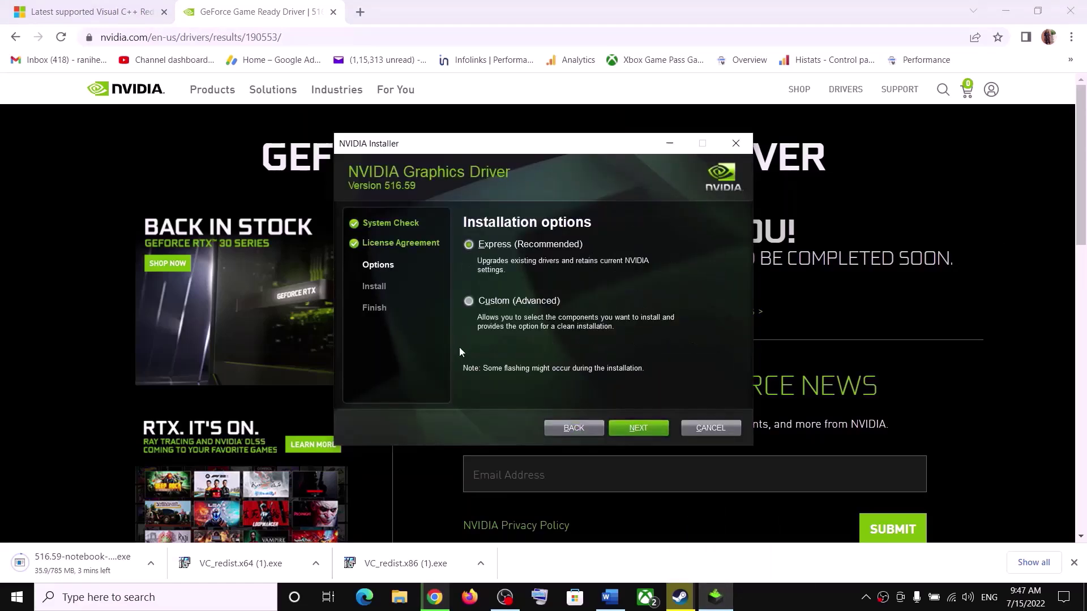
left_click(471, 301)
left_click(645, 432)
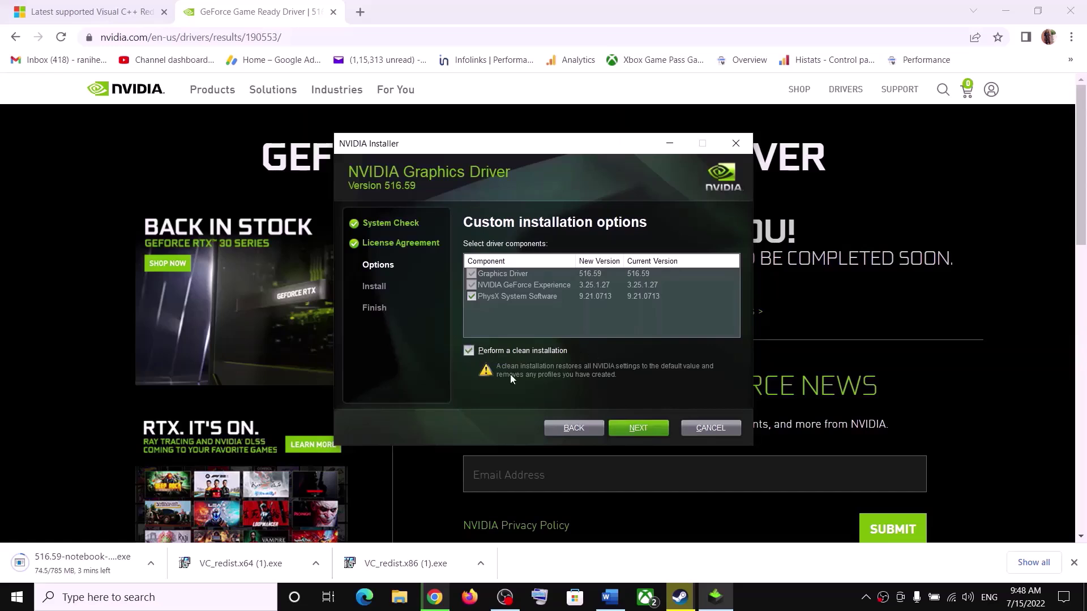
left_click(647, 430)
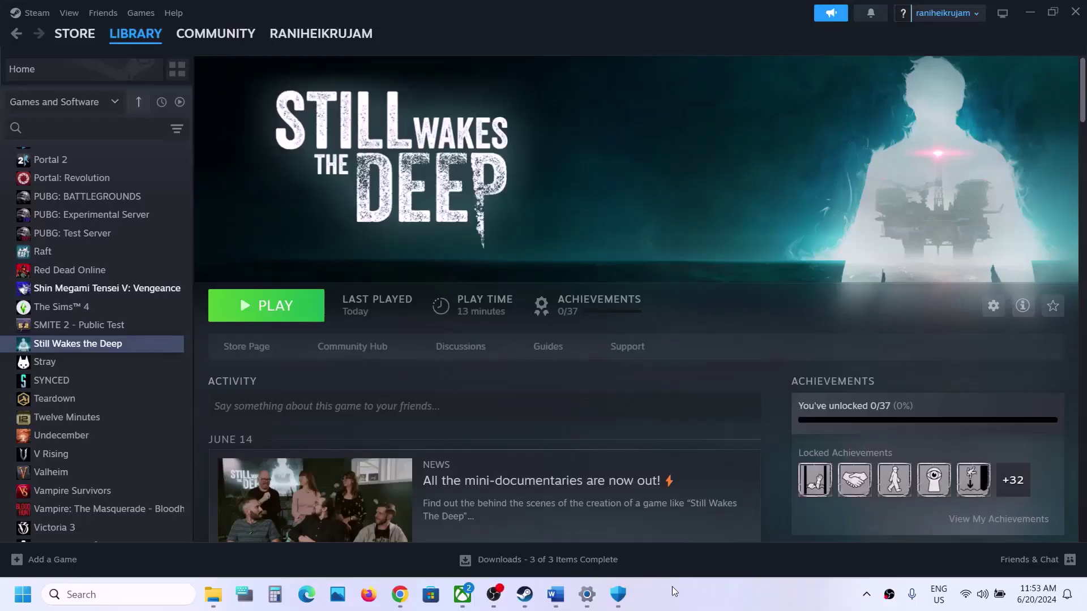
Step: Consult Step 9 in the Word document, and open the Windows Graphics settings
left_click(556, 594)
scroll(444, 354, "down", 3)
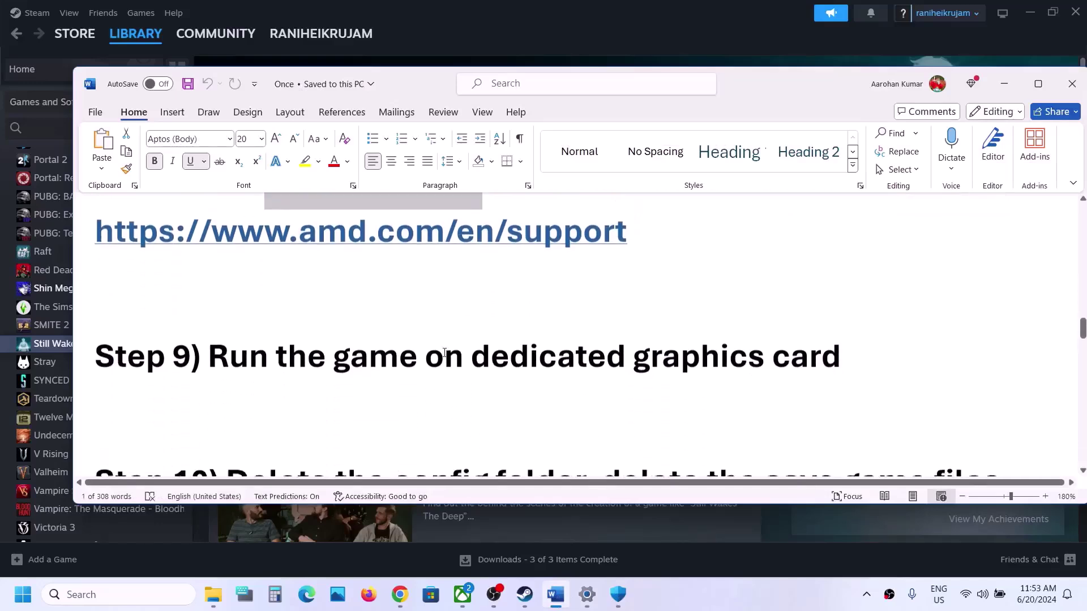
double_click(674, 348)
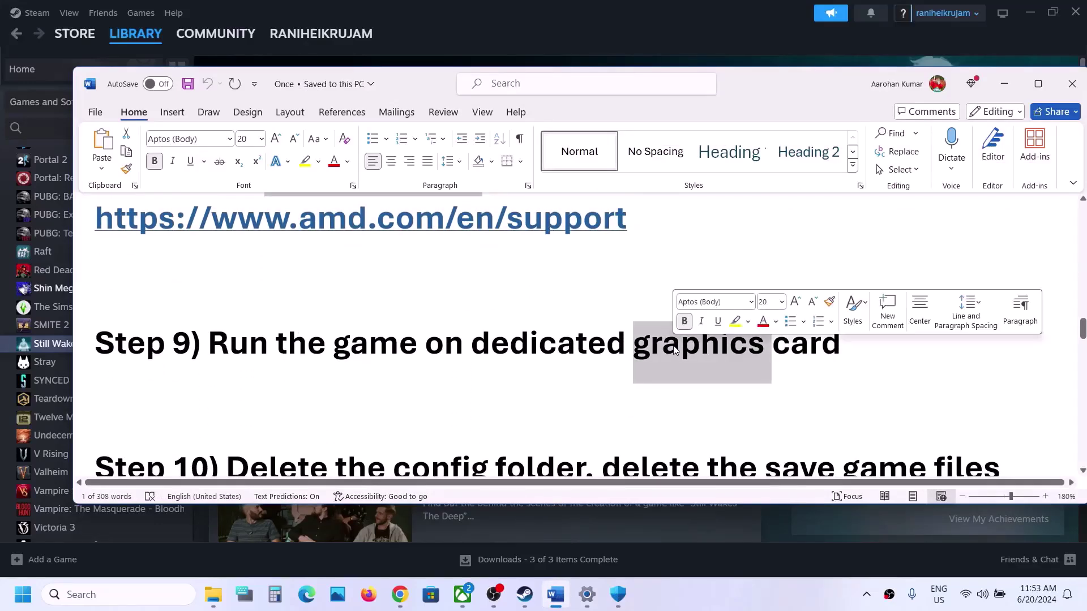
left_click(16, 599)
type("w.nvidia.com/")
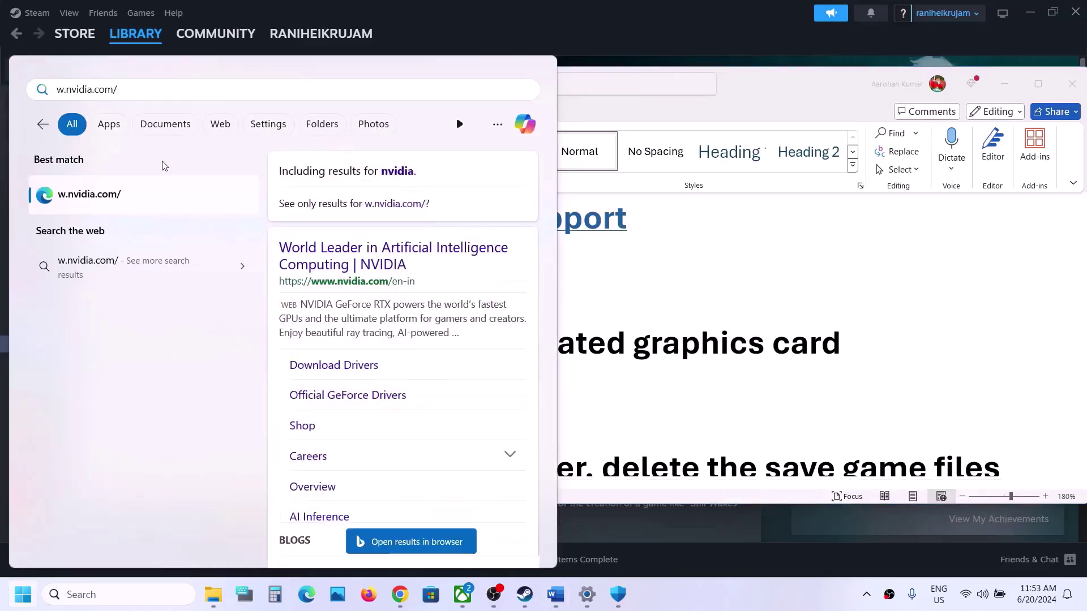
key("ctrl+a")
type("graphics")
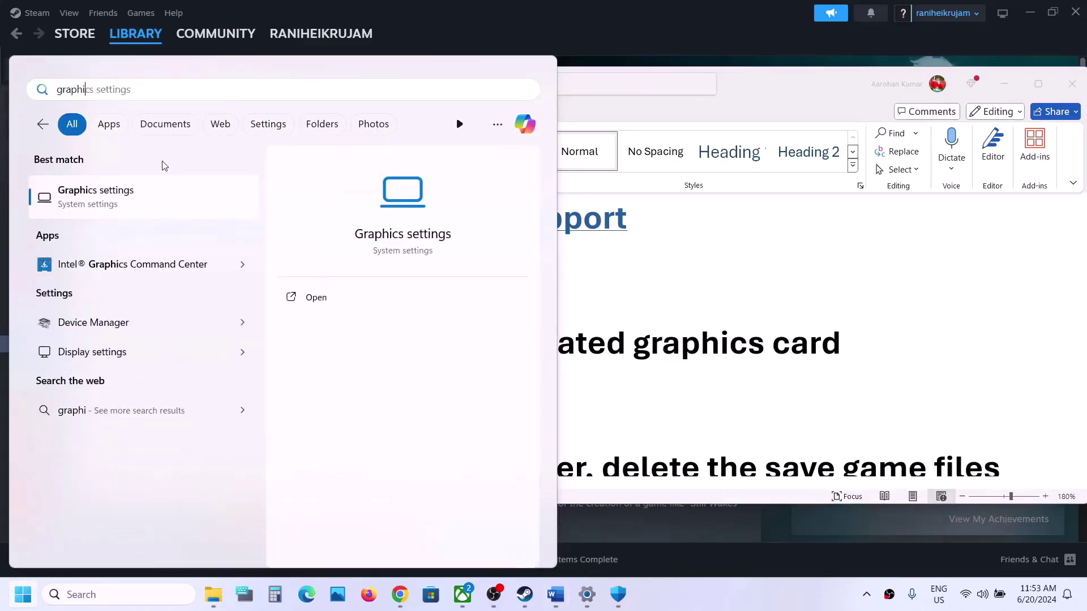
left_click(119, 193)
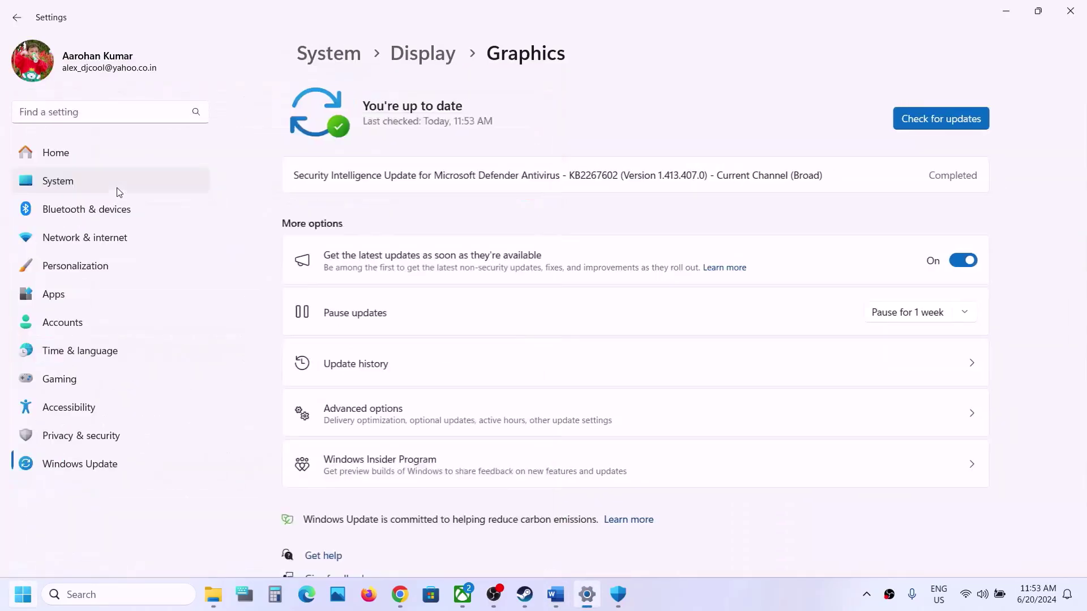
Step: Add the StillWakesTheDeep application from steamapps\common\Still Wakes the Deep to the apps with custom graphics options
scroll(409, 298, "down", 1)
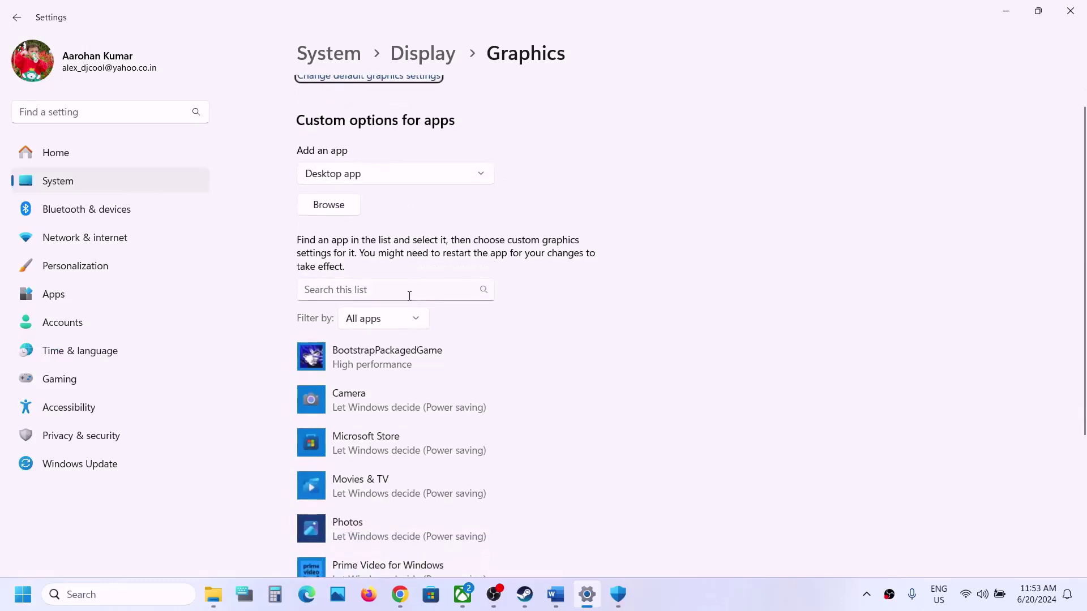
scroll(374, 278, "up", 1)
left_click(329, 254)
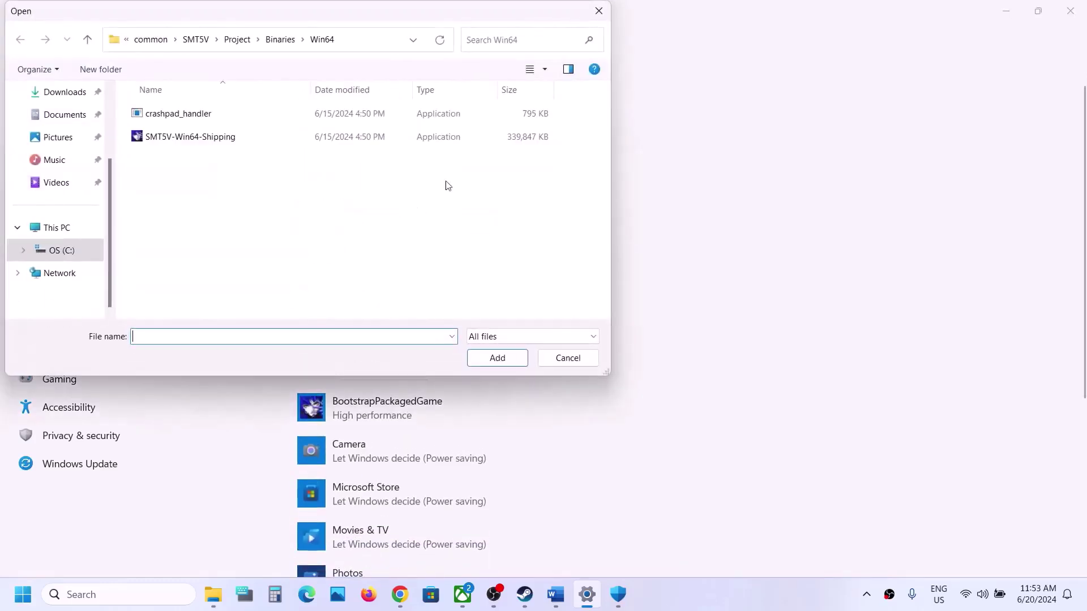
left_click(145, 41)
left_click(170, 188)
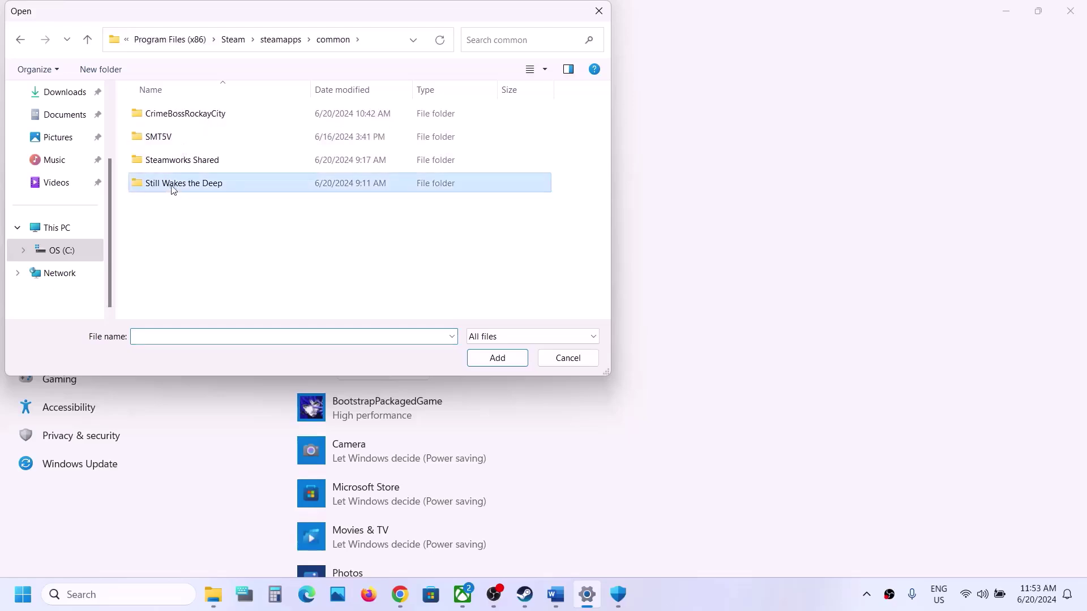
double_click(201, 187)
left_click(205, 162)
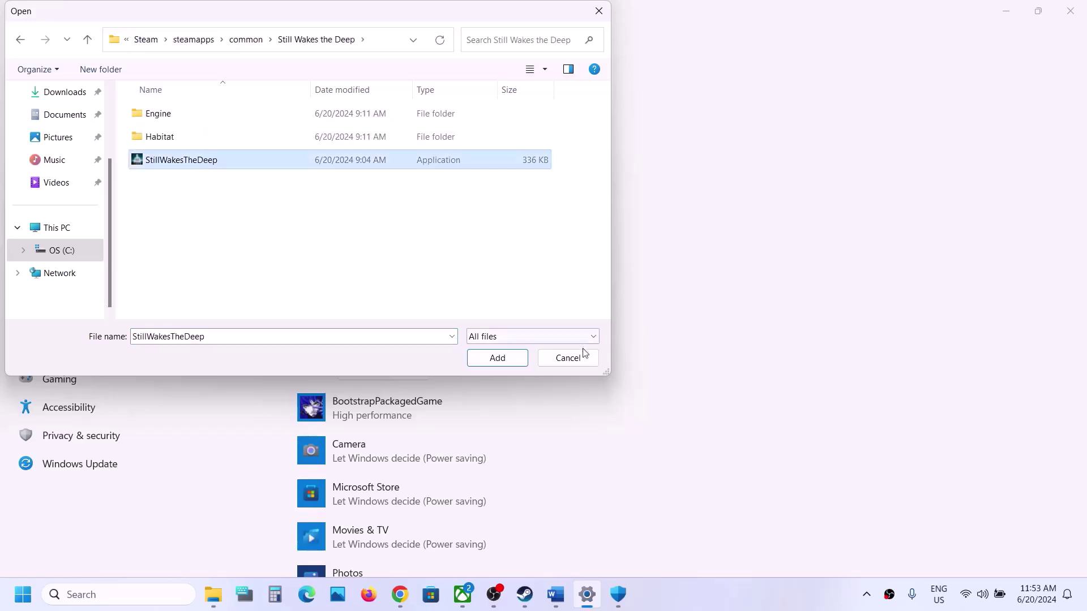
left_click(499, 358)
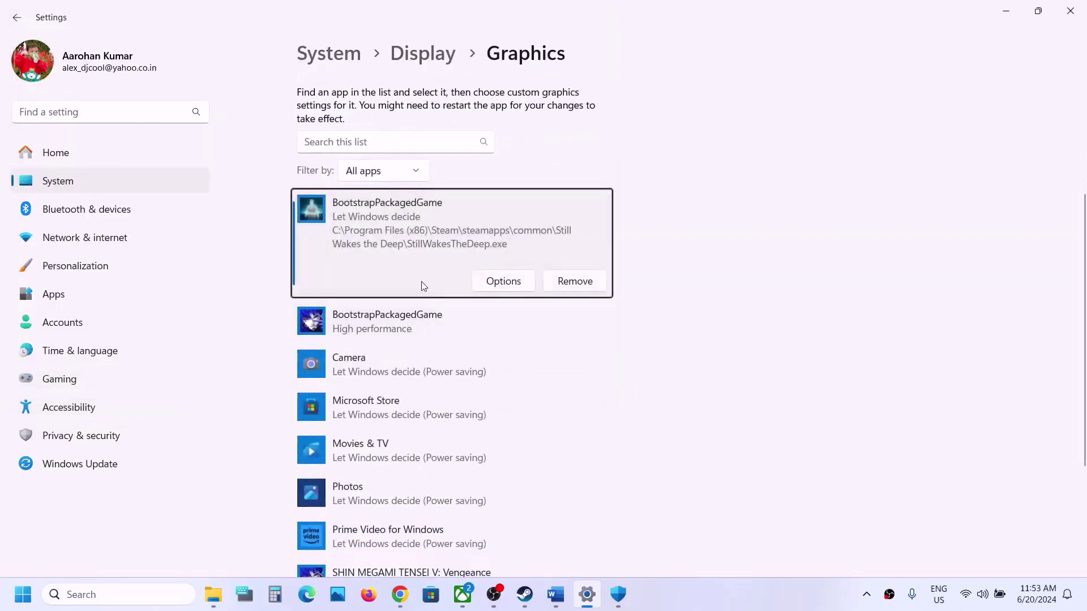
Step: Set the graphics preference of the added StillWakesTheDeep.exe entry to High performance and save it
left_click(506, 283)
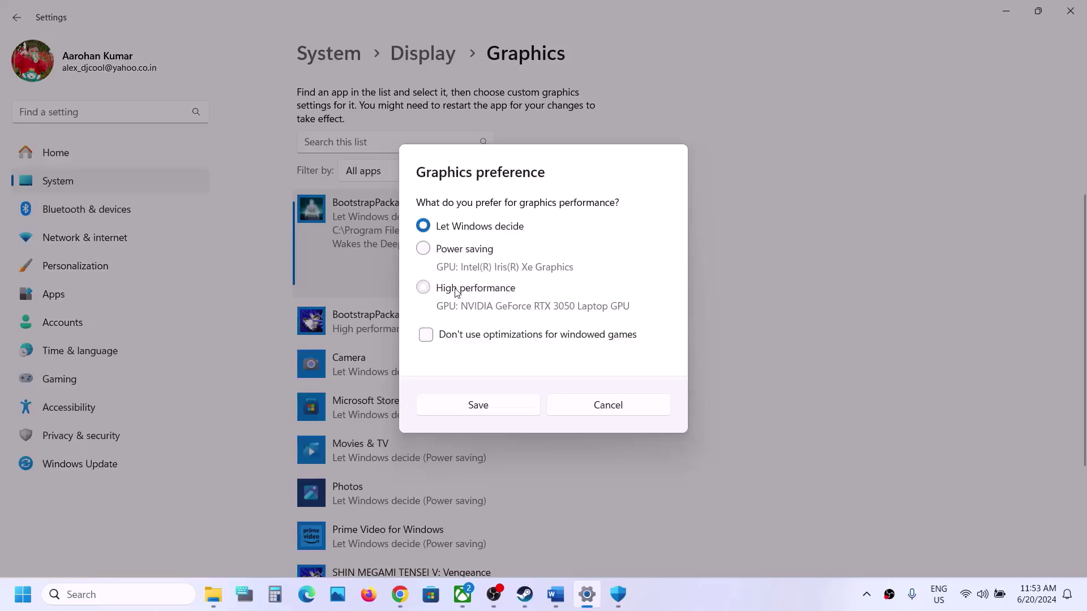
left_click(472, 298)
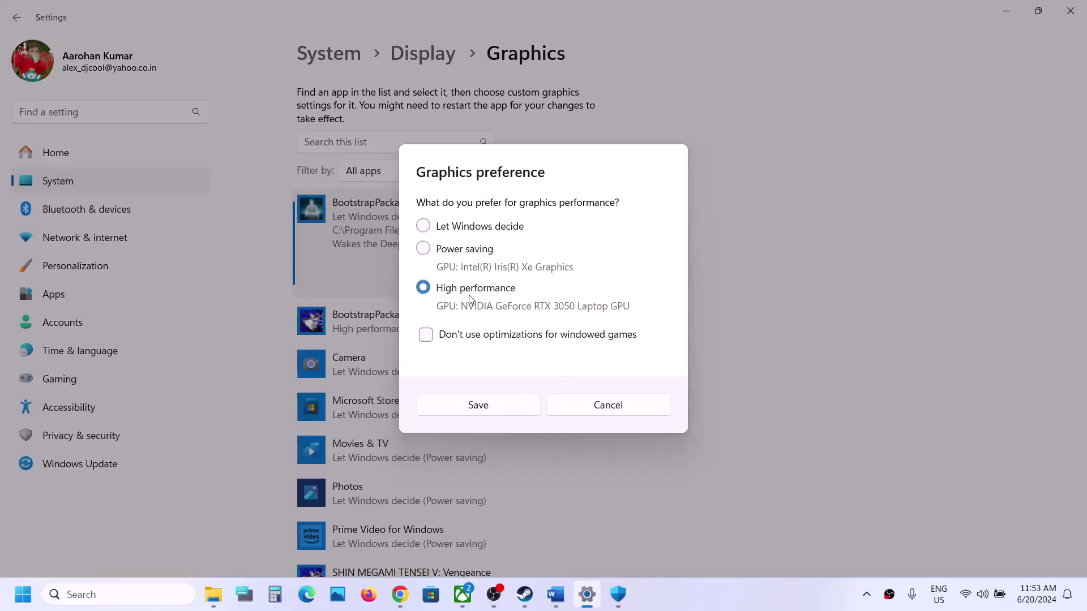
left_click(495, 403)
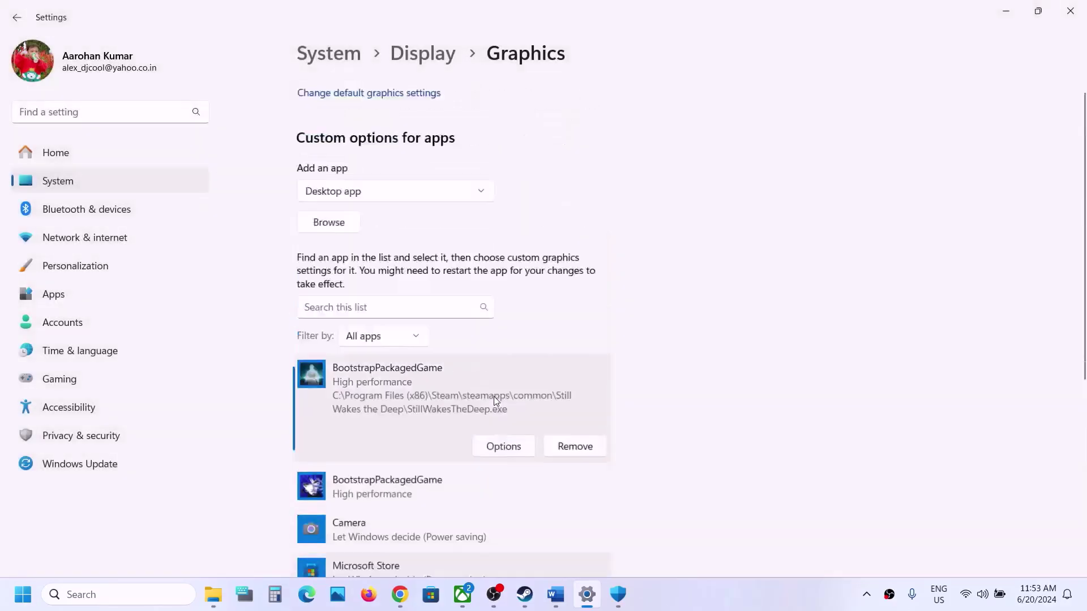
Step: Add the StillWakesTheDeep application from Still Wakes the Deep\Habitat\Binaries\Win64 to the apps with custom graphics options
left_click(343, 286)
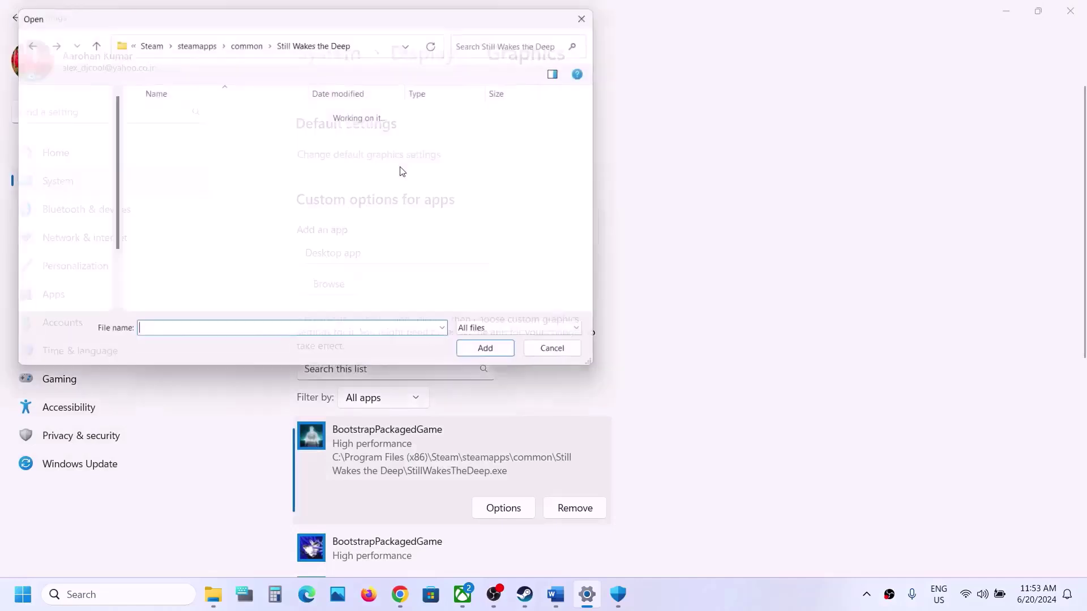
double_click(190, 138)
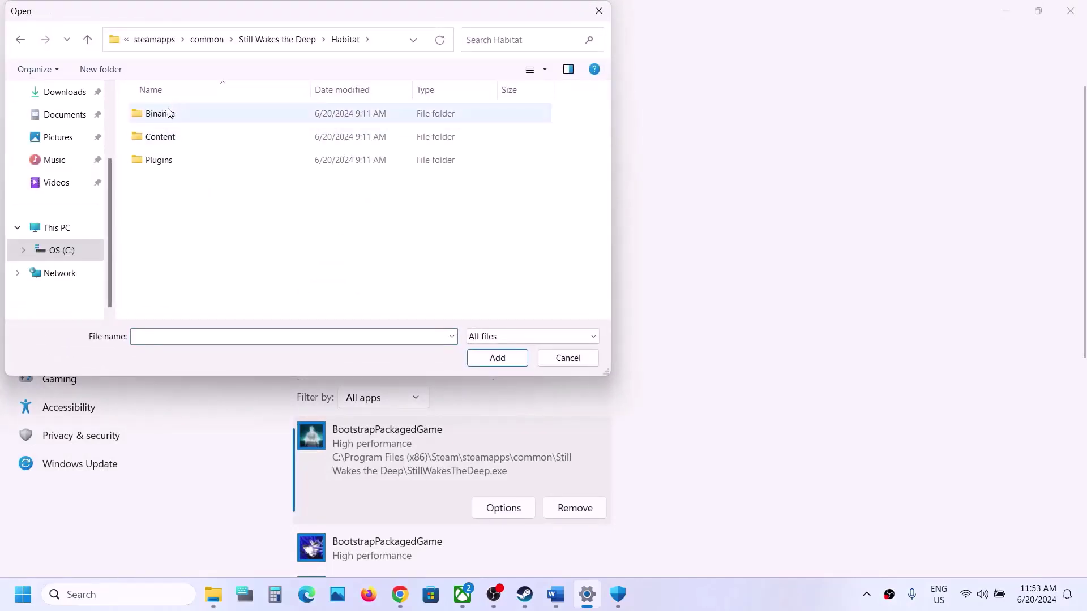
double_click(168, 112)
left_click(168, 113)
double_click(168, 113)
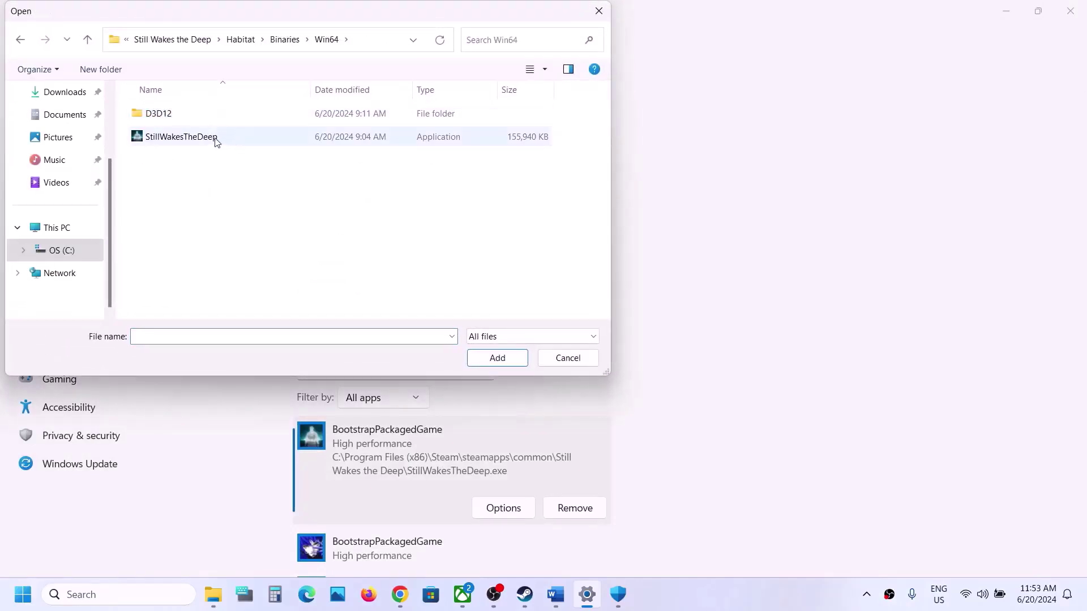
left_click(216, 141)
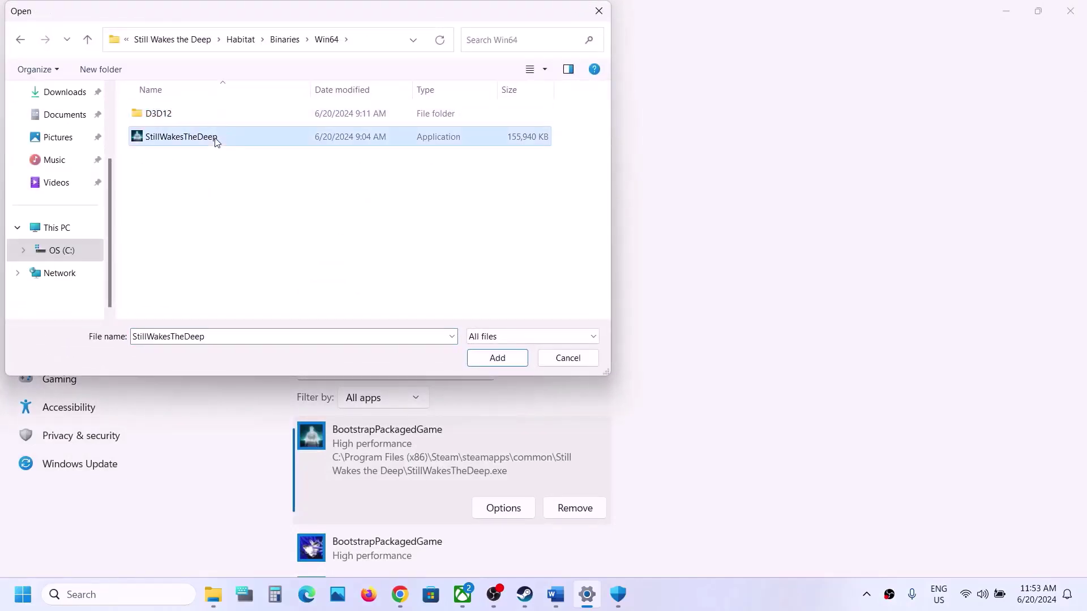
left_click(500, 357)
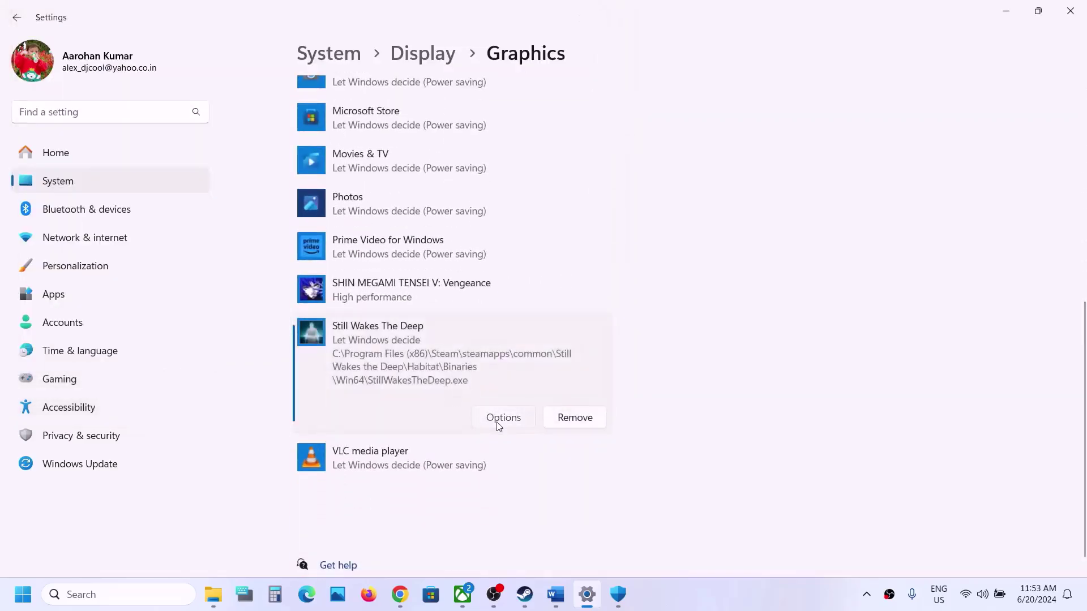
Step: Set the graphics preference of the Still Wakes The Deep entry to High performance, save it, and close Settings
left_click(501, 421)
left_click(469, 290)
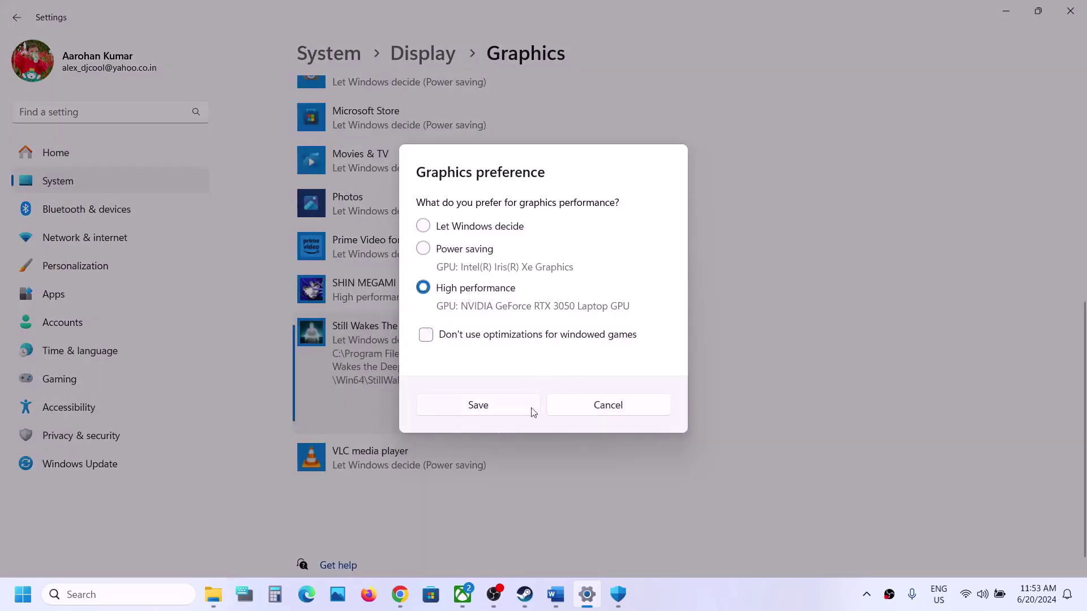
left_click(507, 407)
left_click(1071, 10)
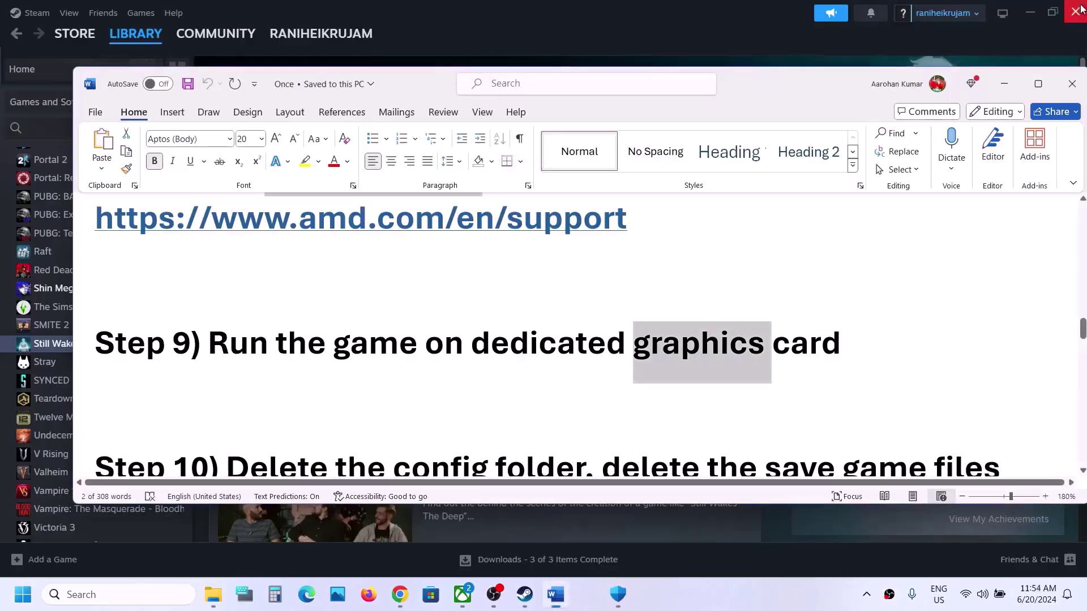
Step: Consult Step 10 in the Word document and highlight the text "Delete the config folder"
scroll(411, 365, "down", 1)
scroll(410, 366, "down", 1)
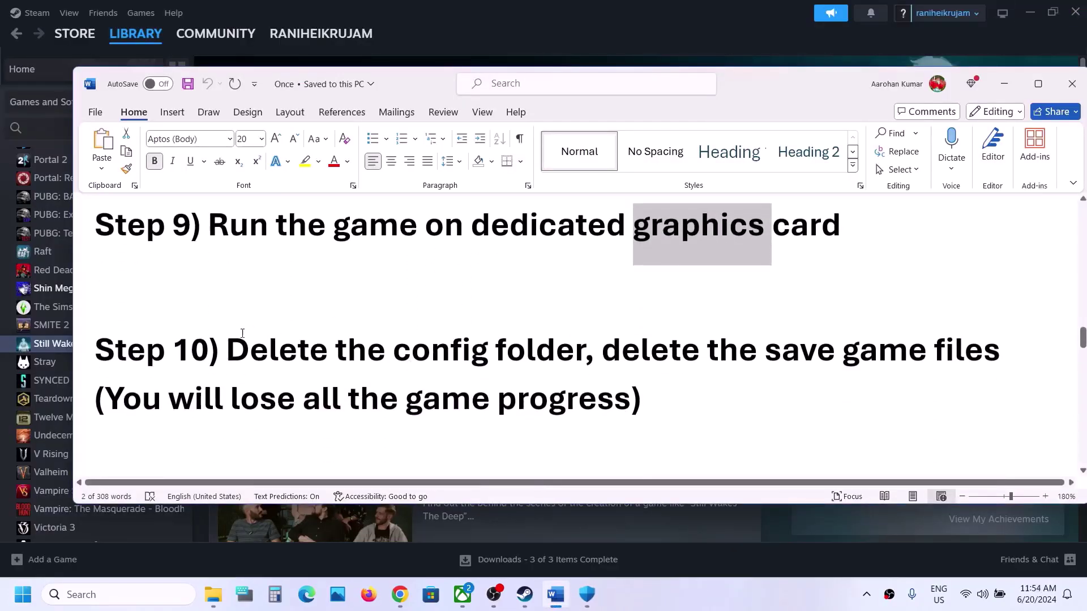
left_click_drag(233, 346, 583, 350)
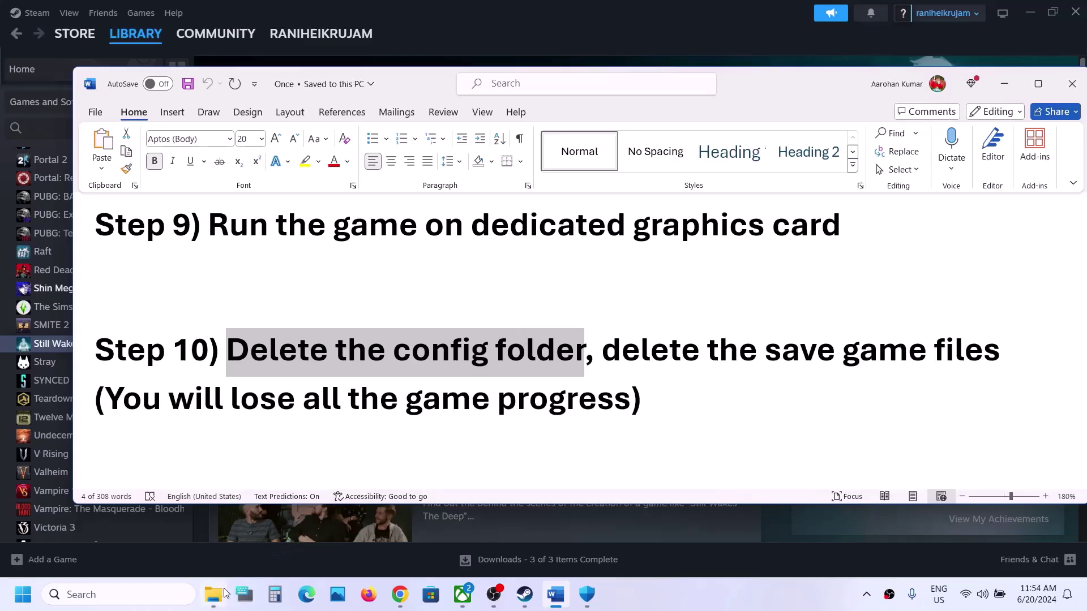
Step: Switch to File Explorer and open the current user's profile folder under C:\Users
left_click(221, 594)
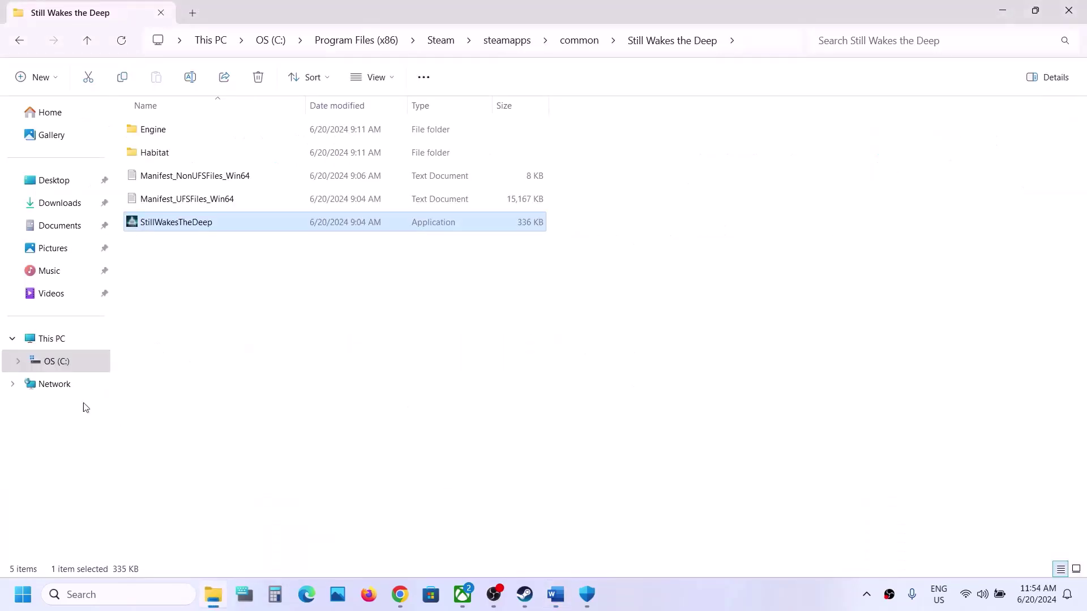
left_click(47, 364)
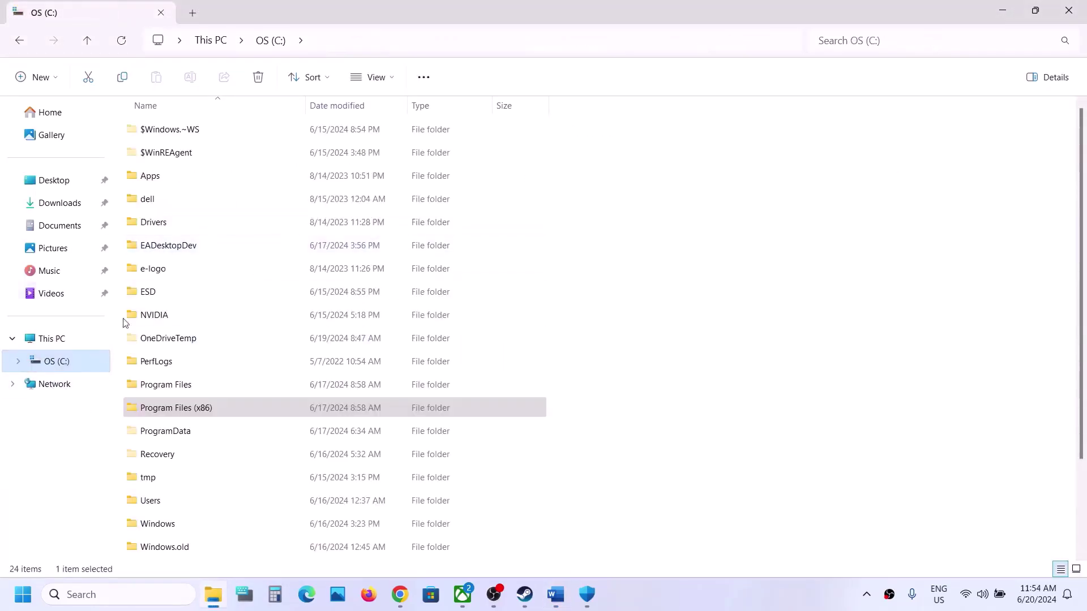
scroll(169, 393, "down", 2)
double_click(150, 413)
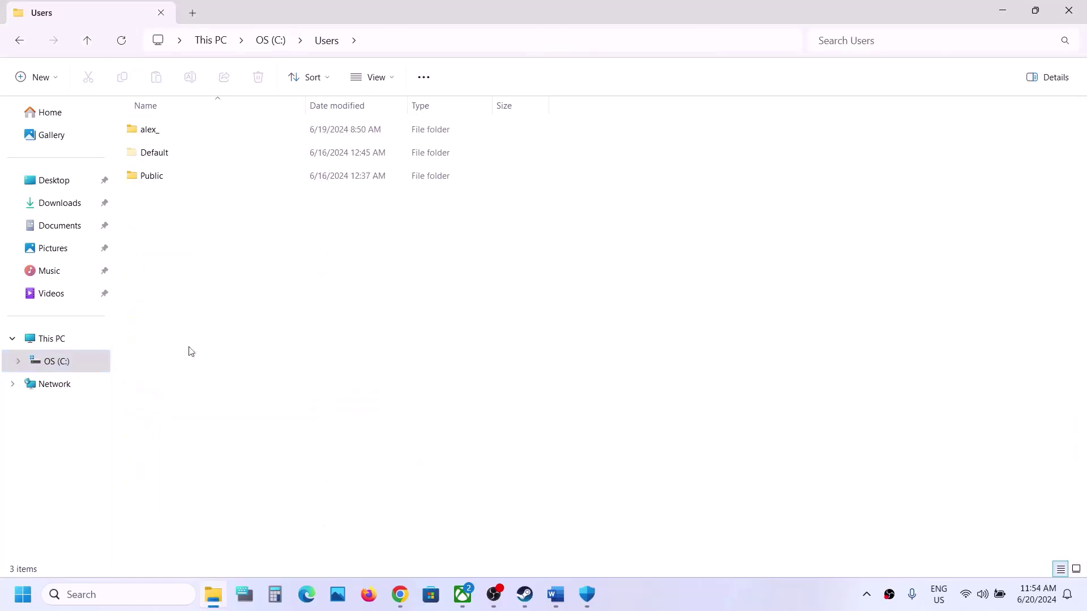
double_click(151, 131)
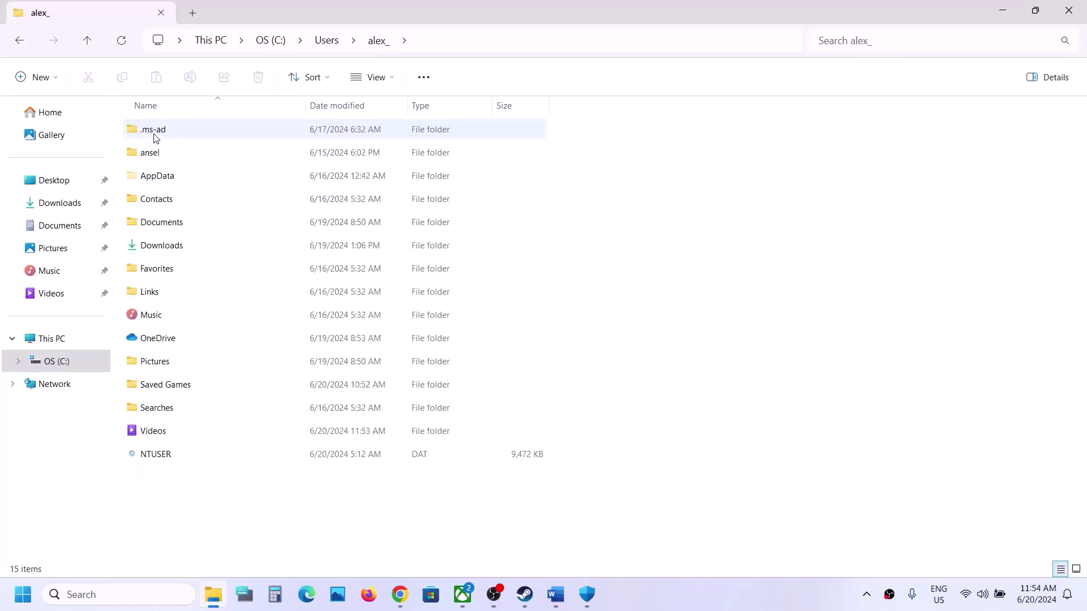
Step: Check that hidden items are shown, and open AppData\Local\Habitat\Saved inside the user's profile folder
left_click(187, 176)
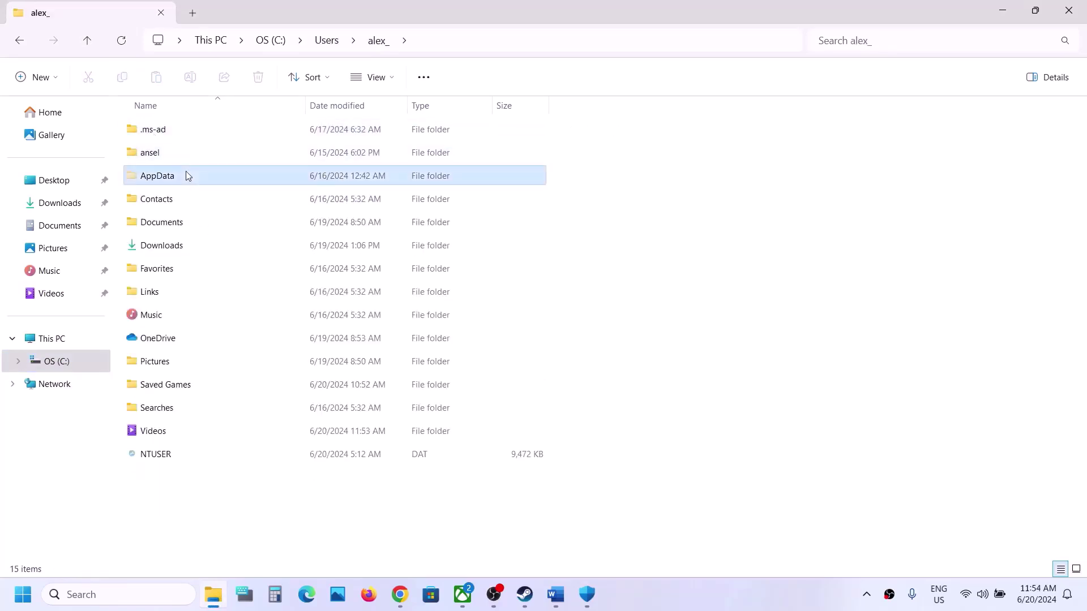
left_click(392, 85)
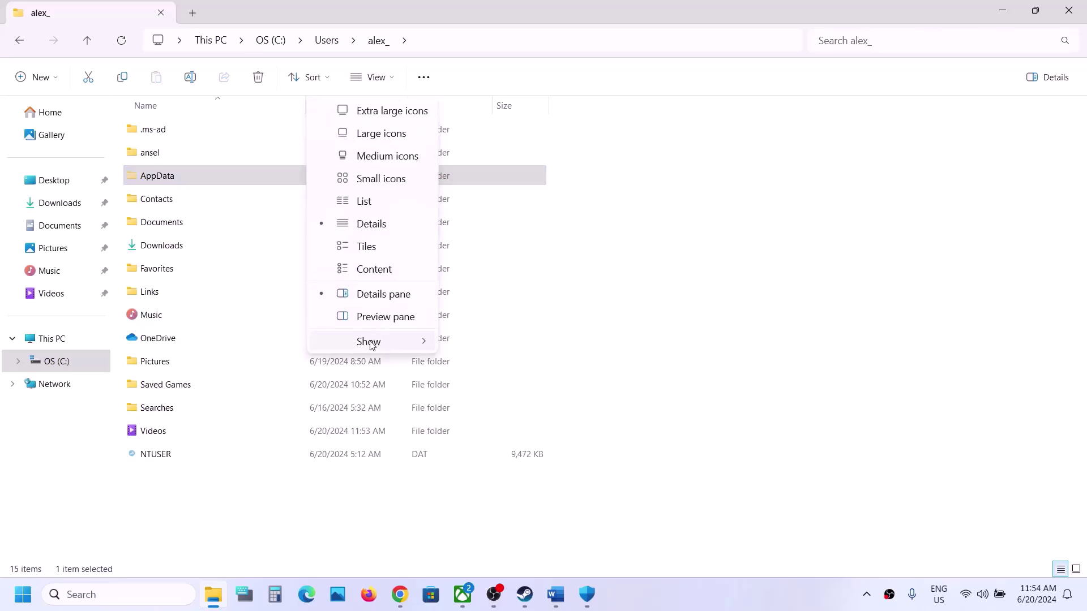
mouse_move(371, 344)
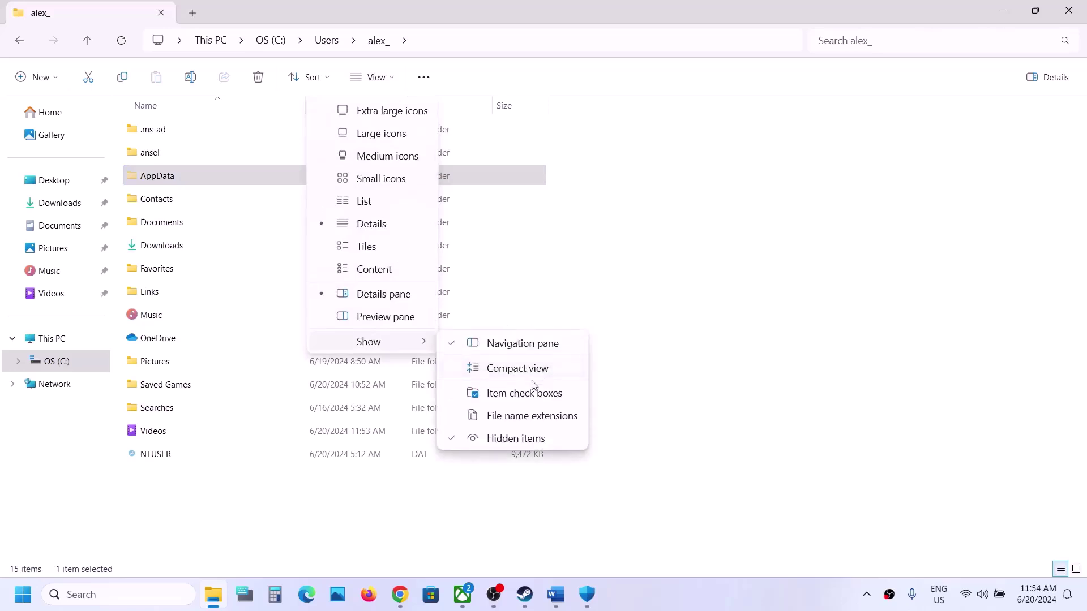
double_click(213, 171)
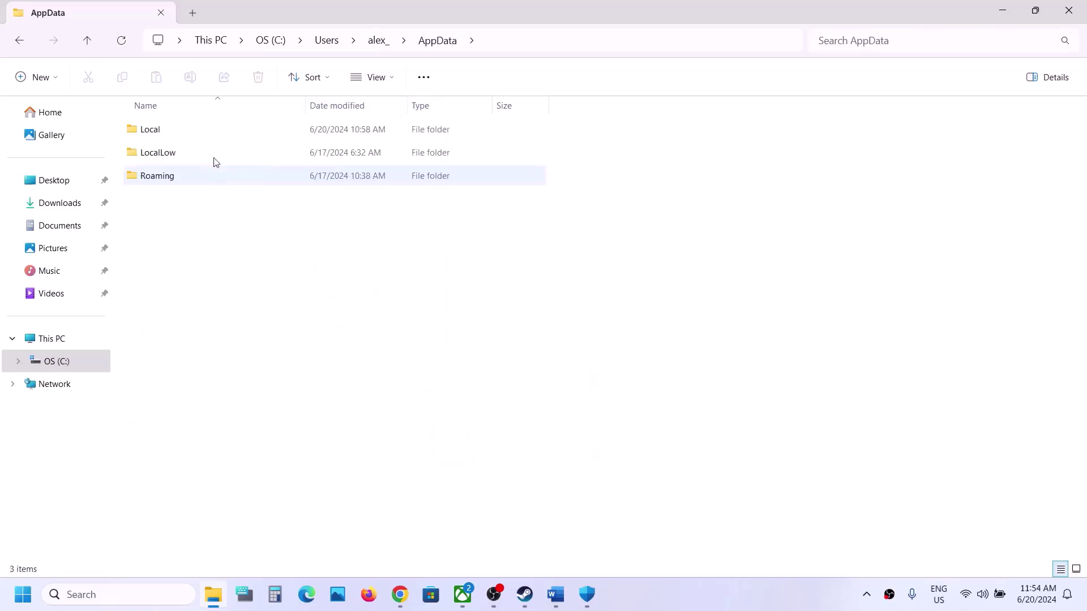
double_click(175, 130)
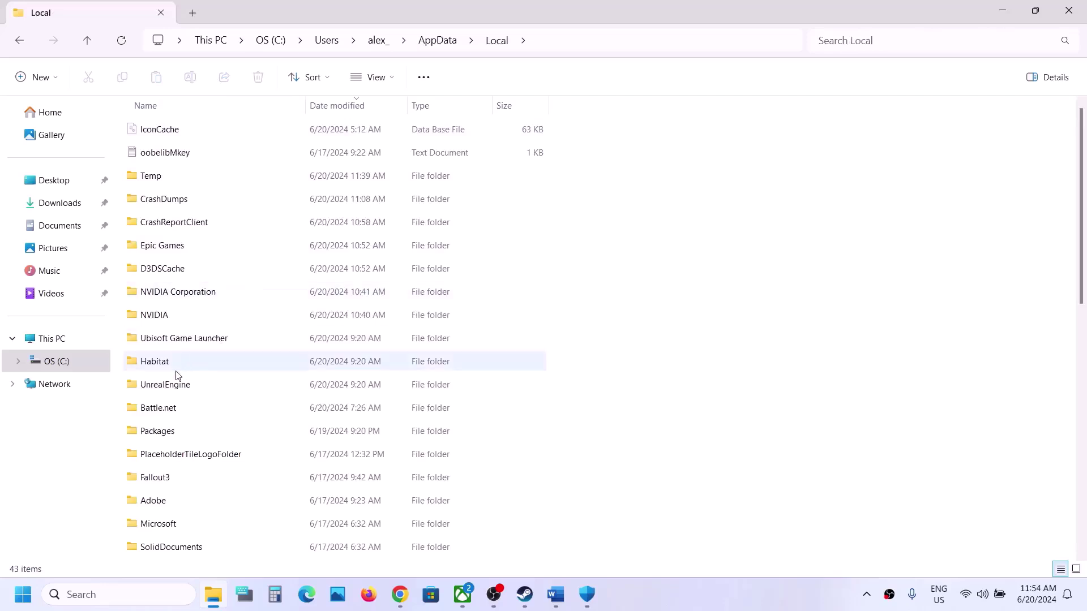
double_click(162, 370)
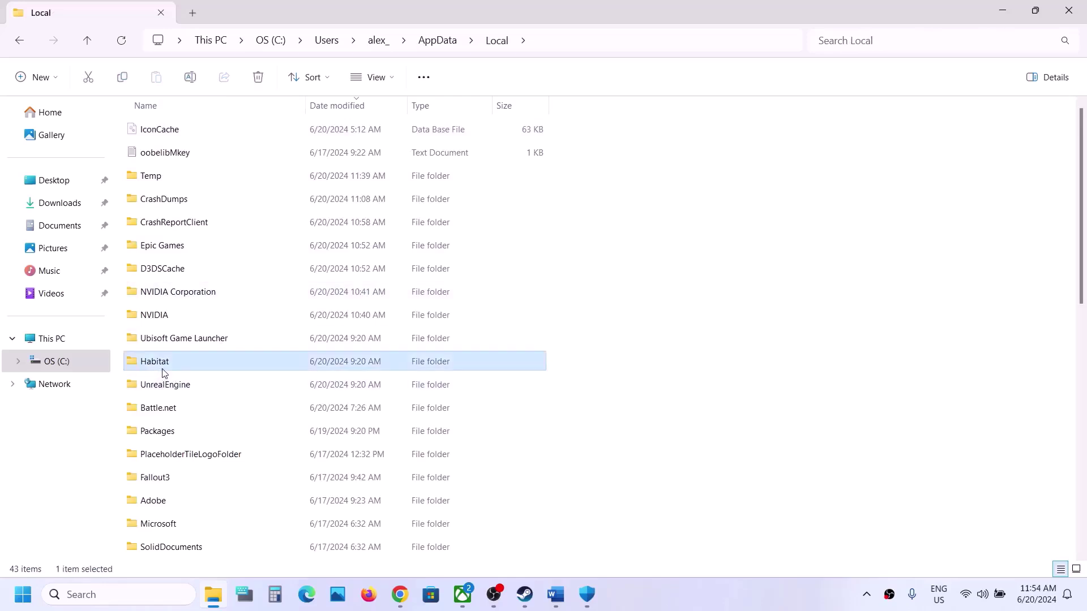
double_click(161, 130)
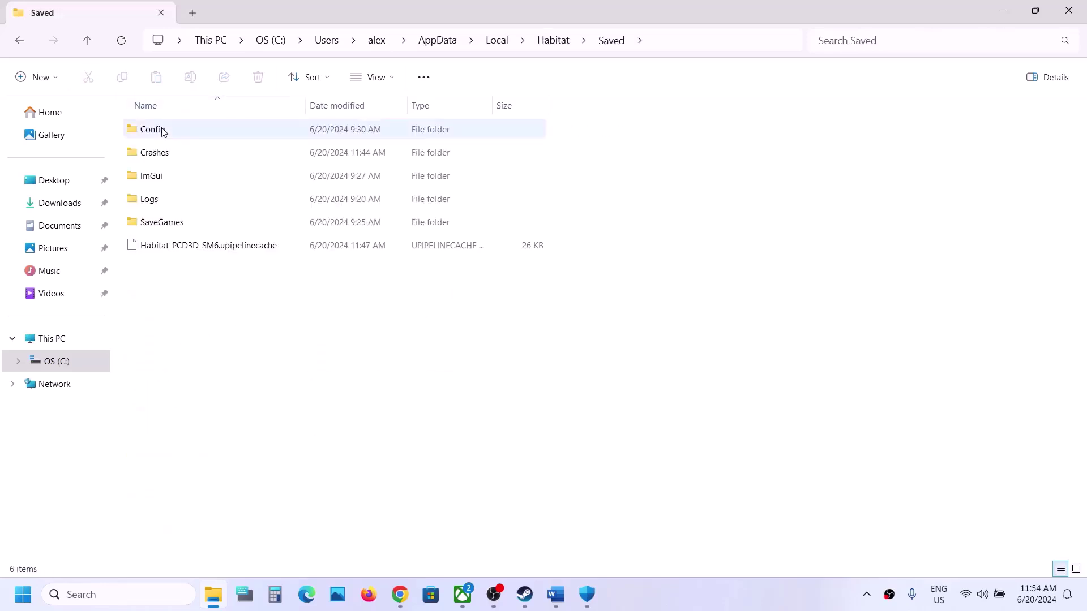
Step: Inspect the configuration files in the Windows subfolder of Config, and go back up to the Habitat folder
left_click(196, 139)
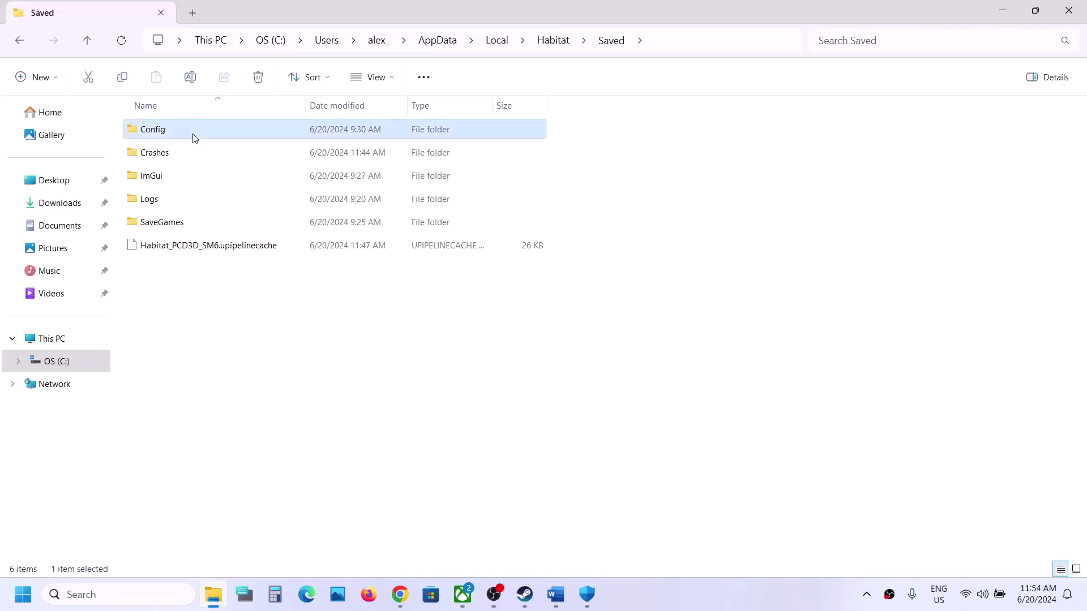
double_click(195, 138)
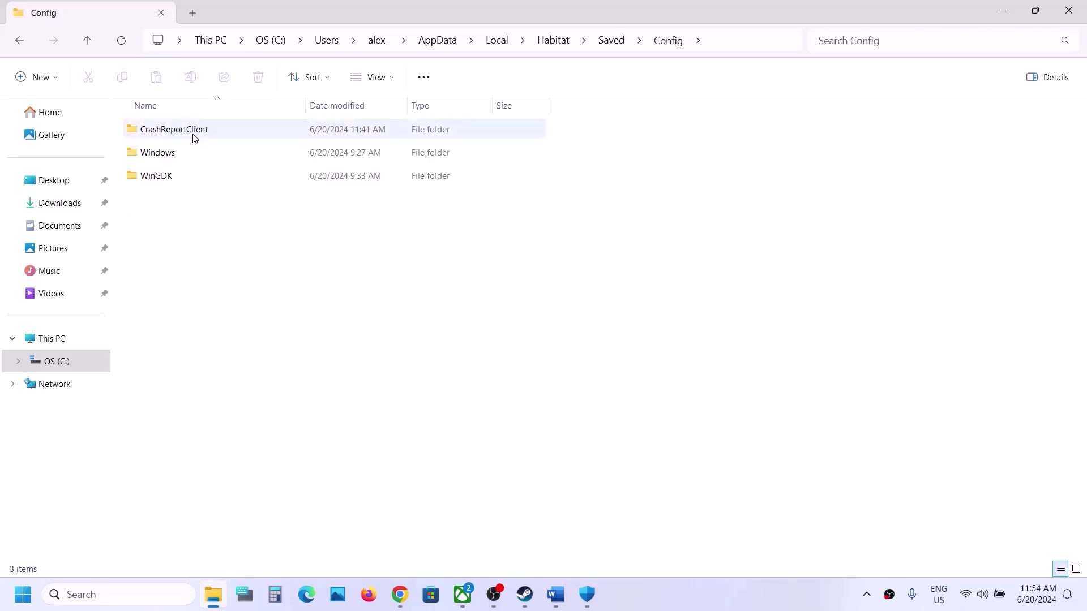
double_click(179, 152)
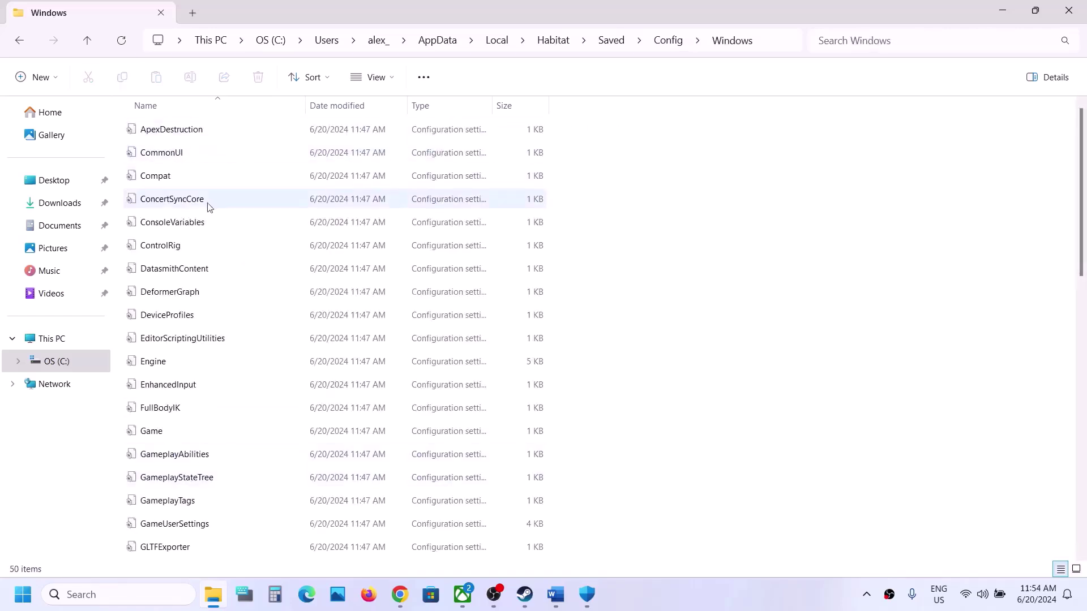
left_click(87, 43)
left_click(88, 43)
left_click(89, 41)
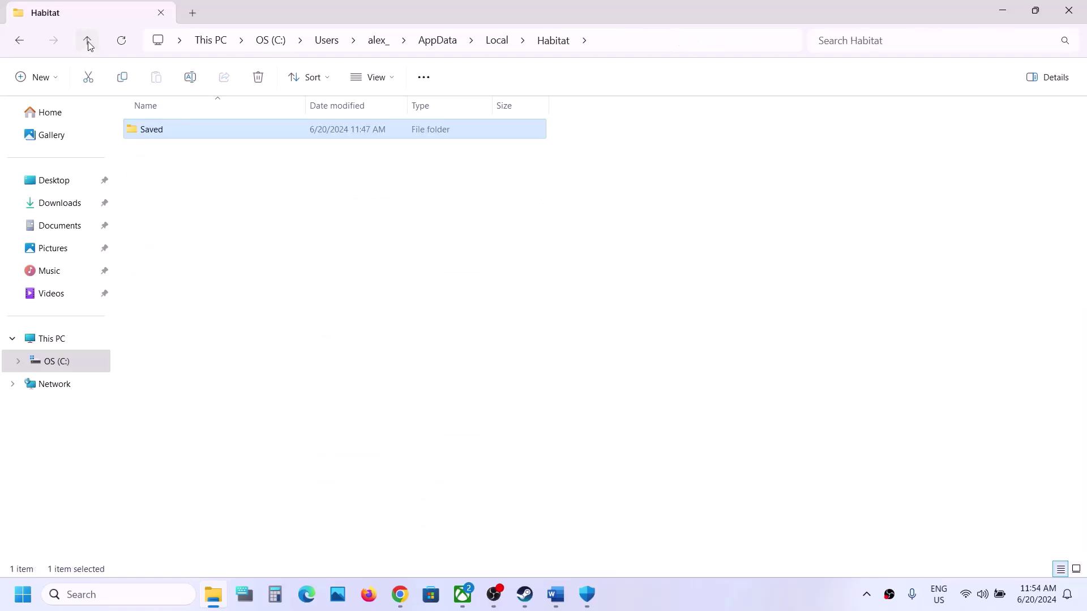
Step: Open the Saved folder and bring up the delete option for the Config folder, dismissing it without deleting anything
double_click(163, 138)
left_click(180, 138)
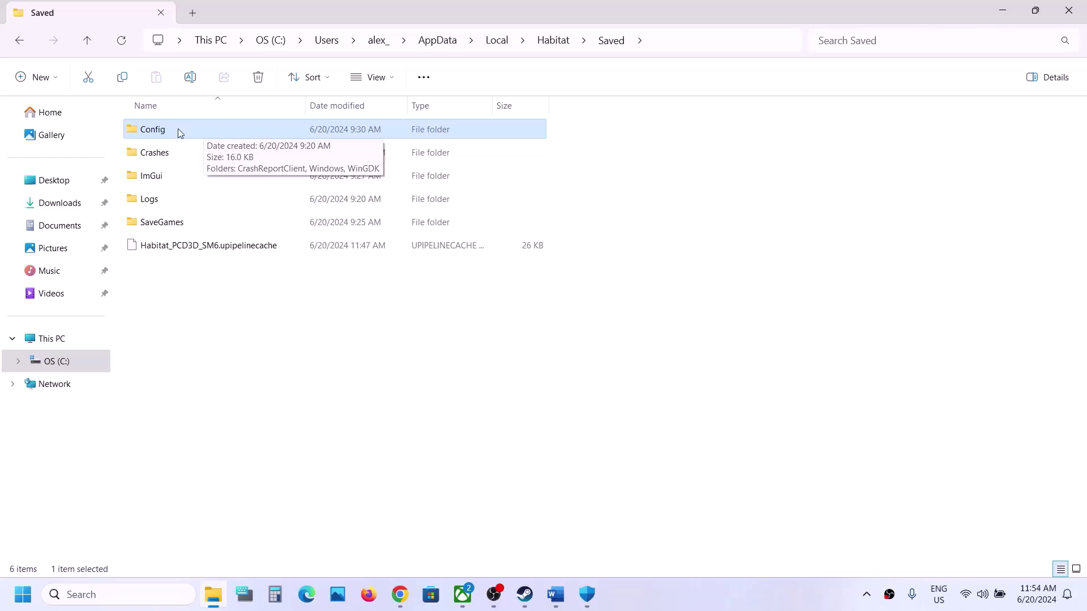
right_click(178, 128)
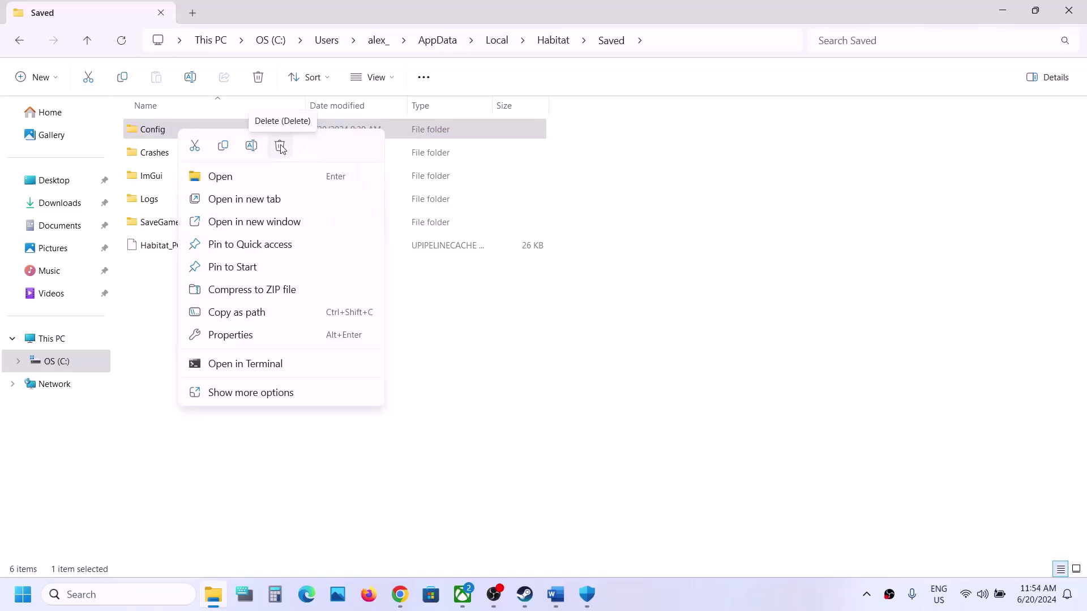
left_click(478, 369)
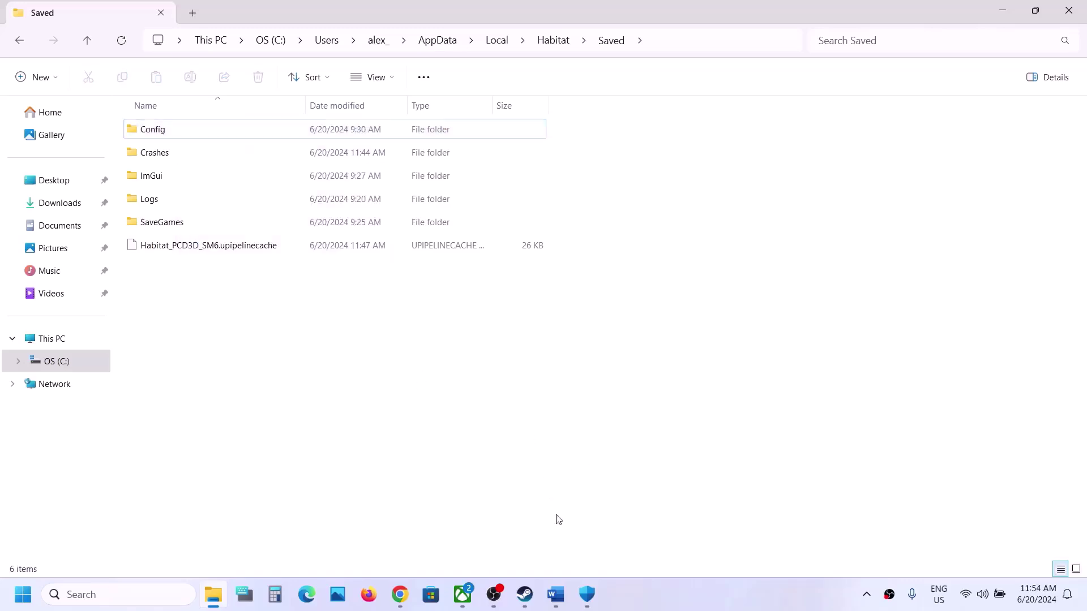
Step: Return to Step 10 in the Word document and highlight the part about deleting the save game files and losing game progress
left_click(525, 594)
left_click(556, 594)
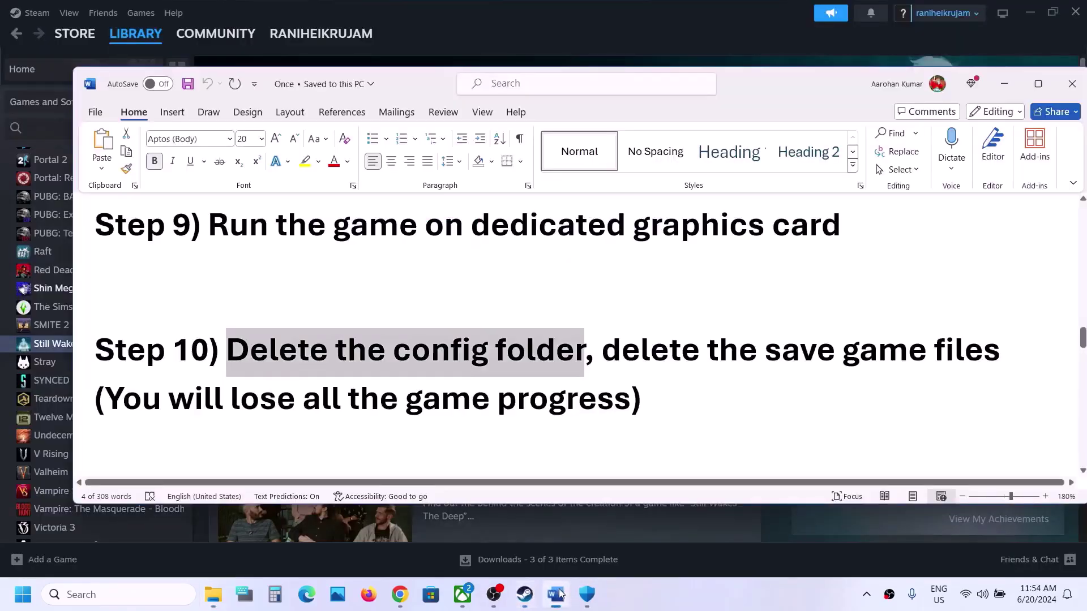
left_click_drag(605, 350, 789, 306)
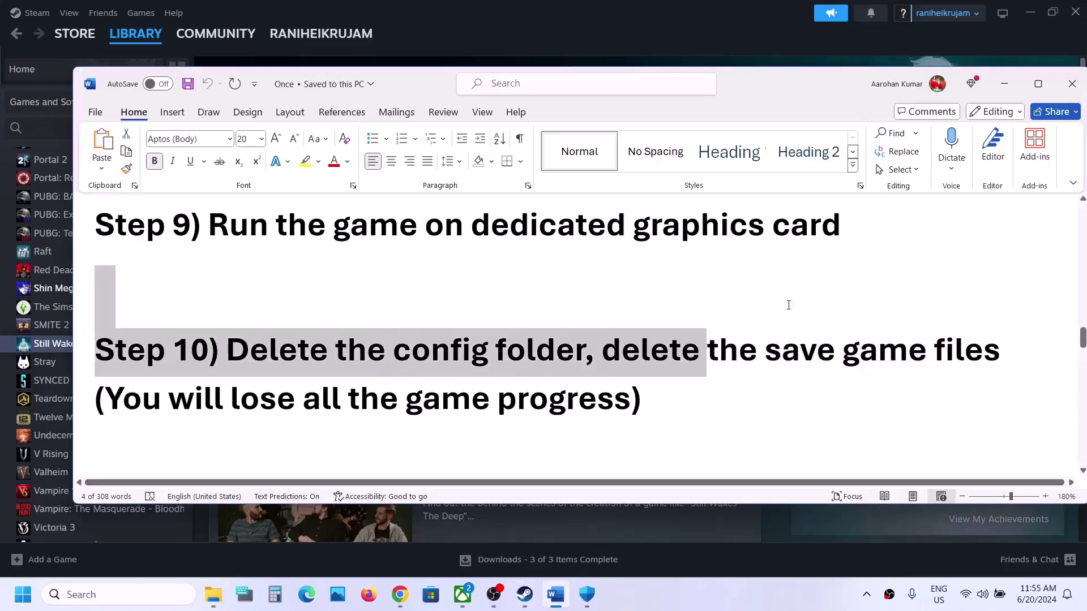
left_click_drag(942, 312, 945, 350)
left_click(945, 349)
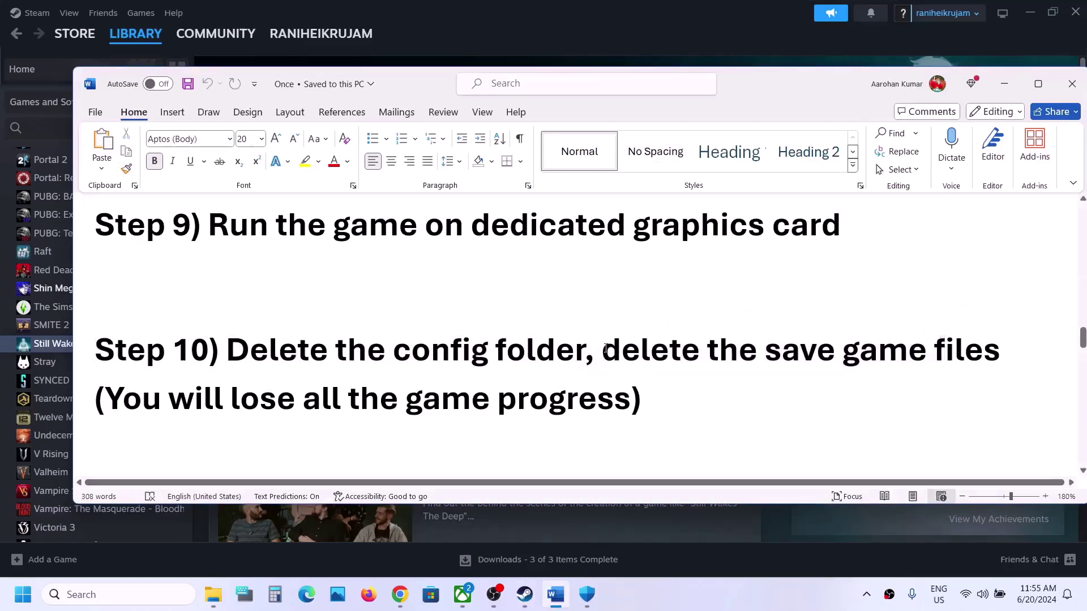
left_click_drag(210, 406, 632, 402)
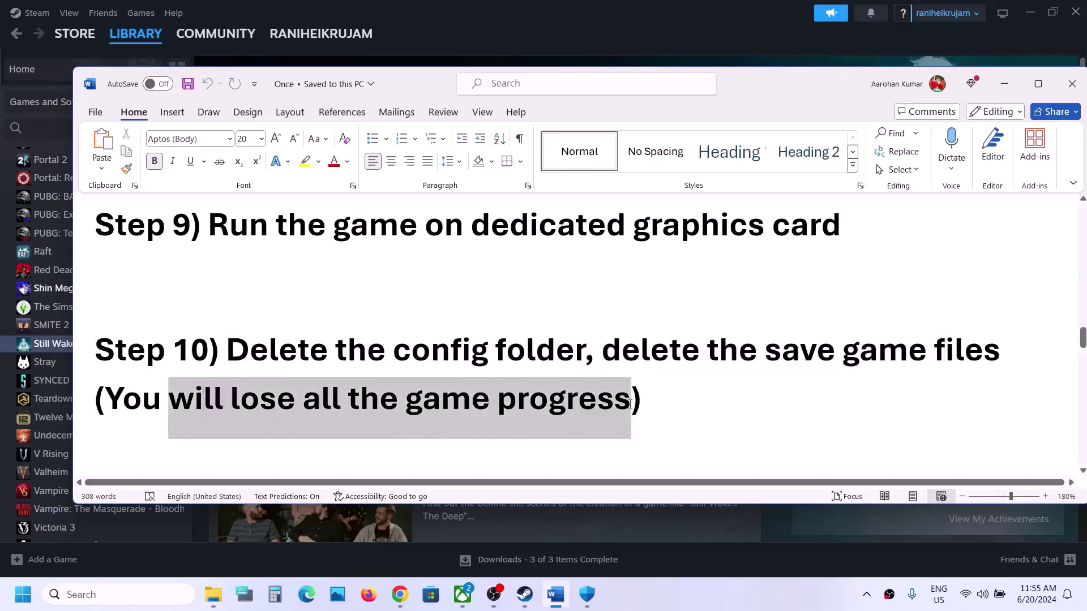
left_click(632, 399)
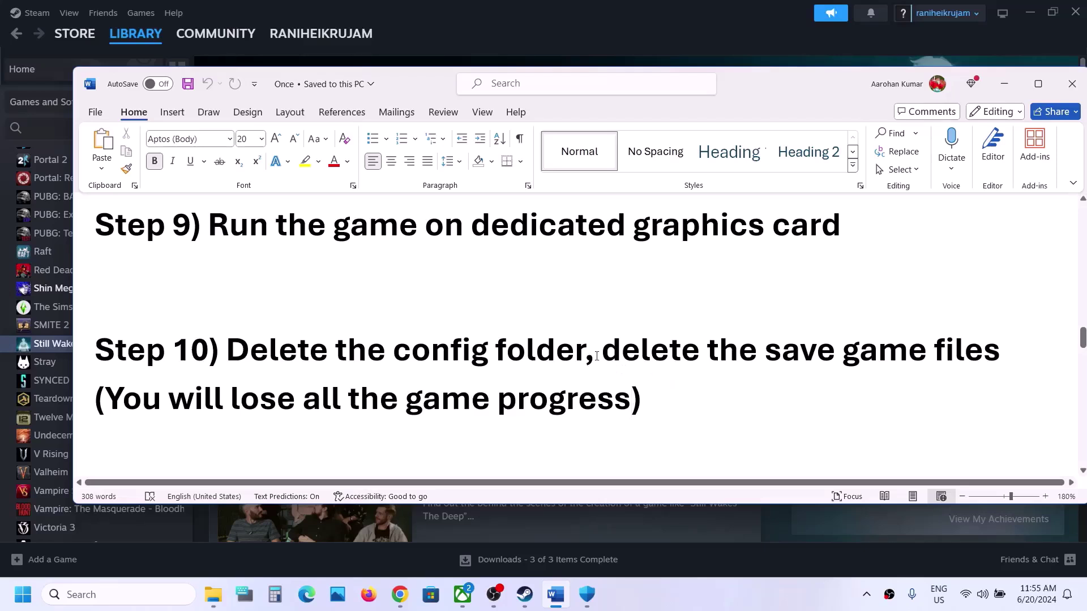
left_click_drag(597, 356, 729, 392)
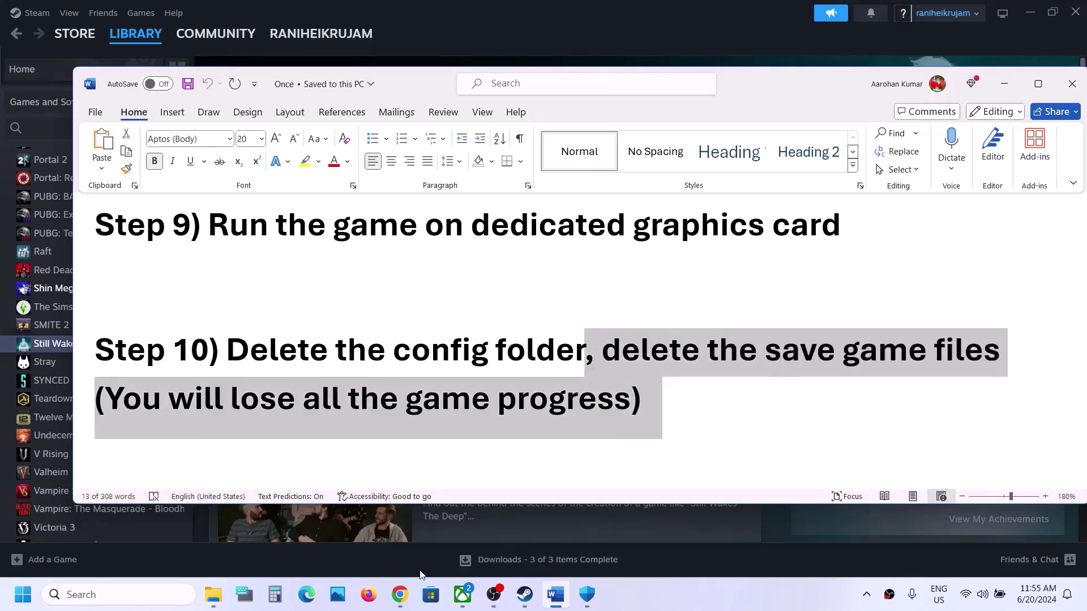
Step: Switch back to File Explorer and go up from the Saved folder to AppData\Local
left_click(214, 594)
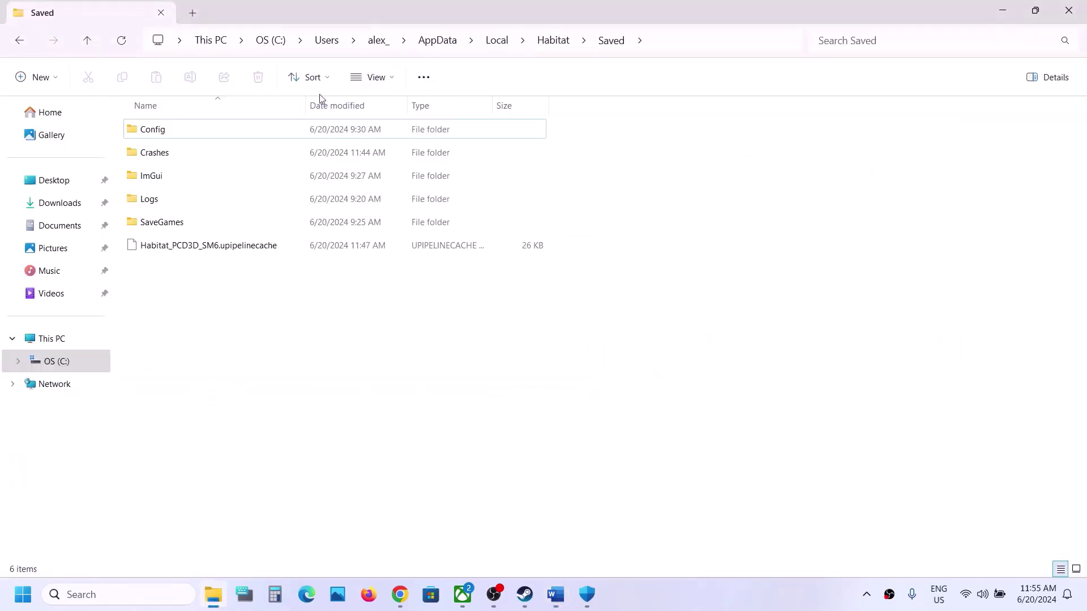
left_click(84, 41)
left_click(94, 47)
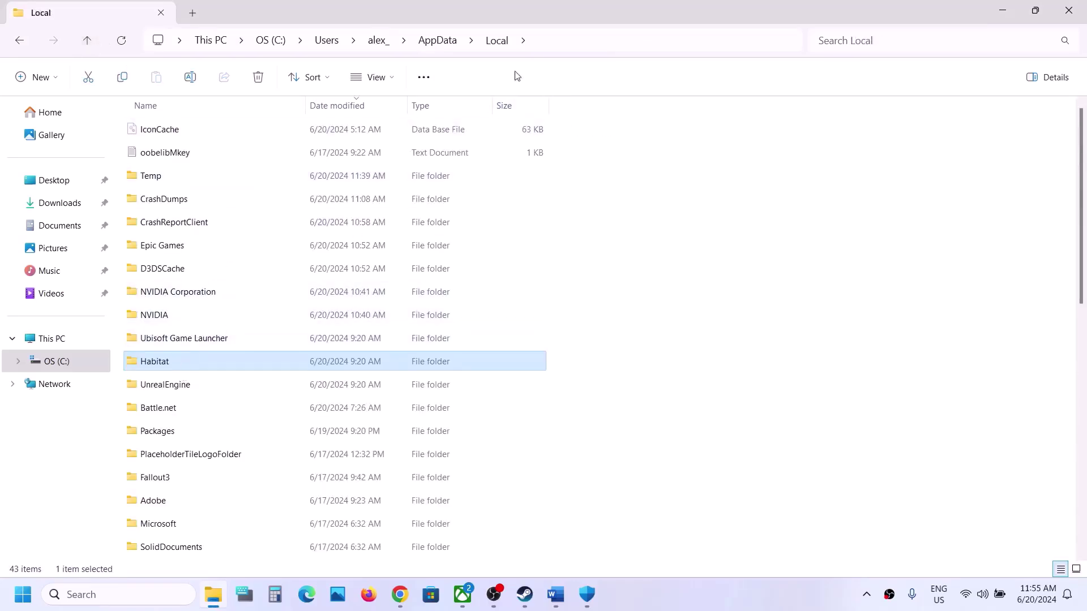
Step: Bring up the delete option for the Habitat folder in AppData\Local and dismiss it without deleting the folder
left_click(540, 50)
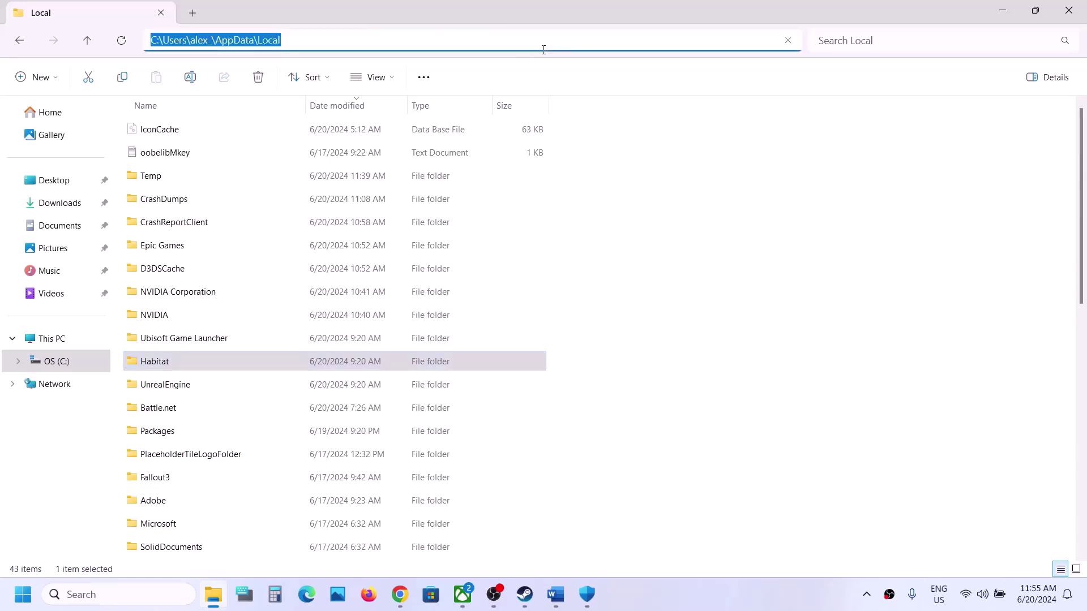
left_click(159, 369)
right_click(158, 369)
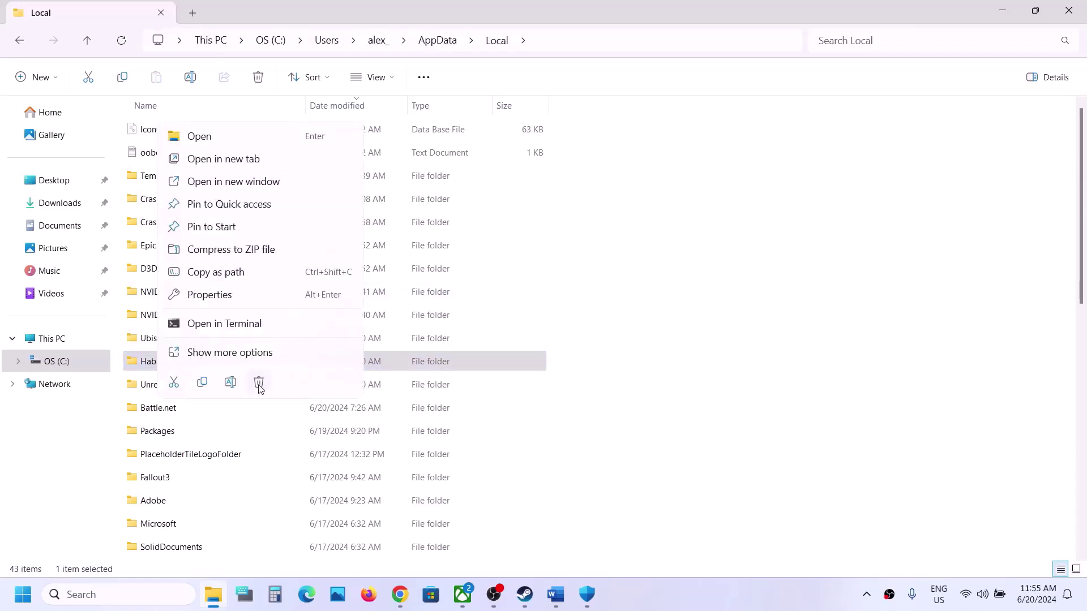
left_click(645, 410)
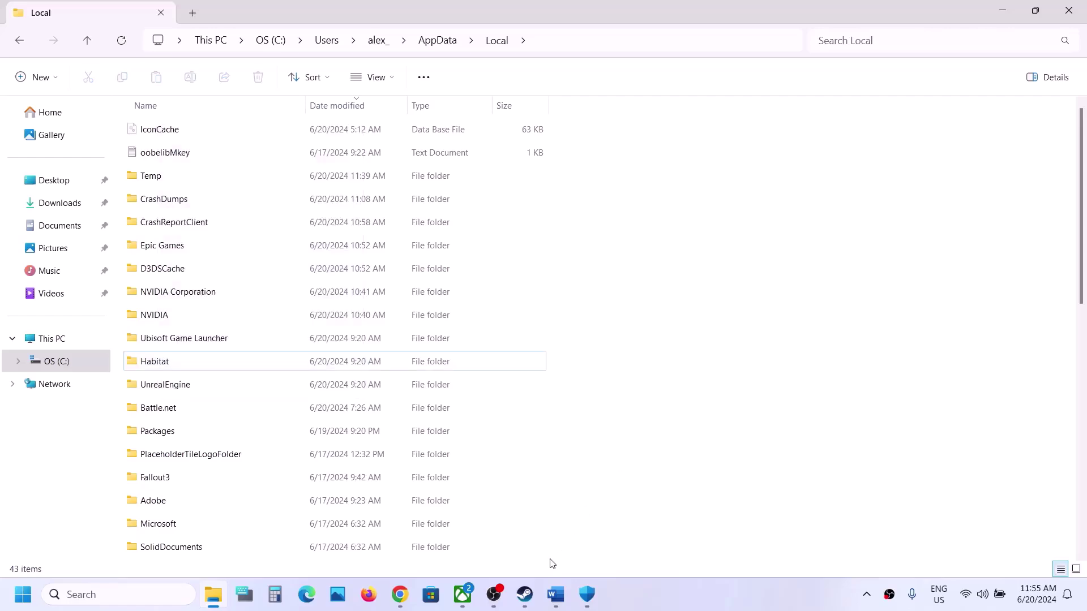
Step: Switch to the Word document and copy the Visual C++ download link under Step 11
left_click(524, 595)
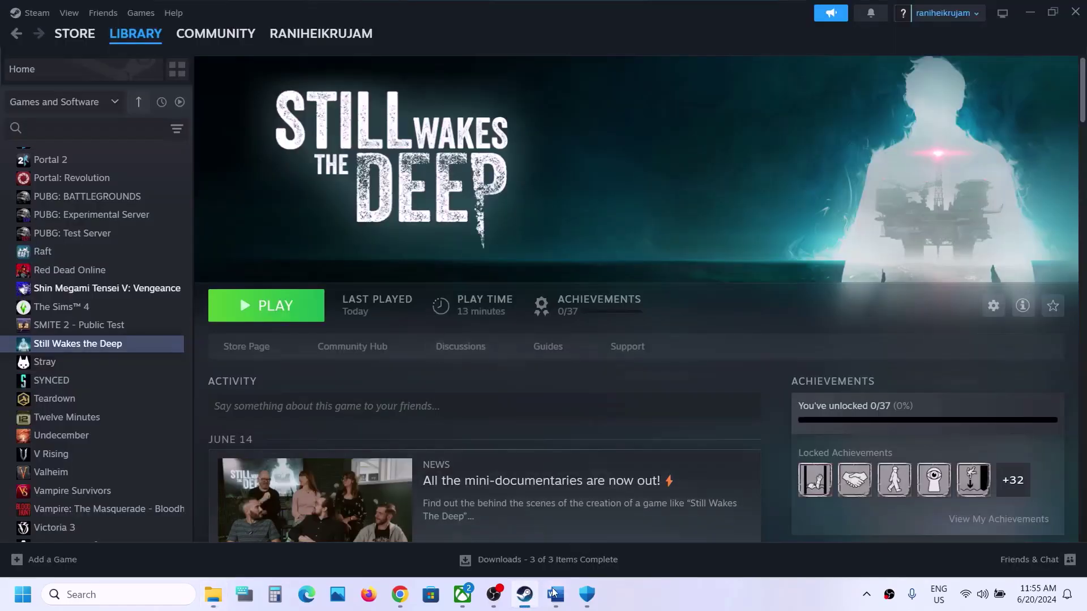
left_click(554, 594)
scroll(457, 394, "down", 5)
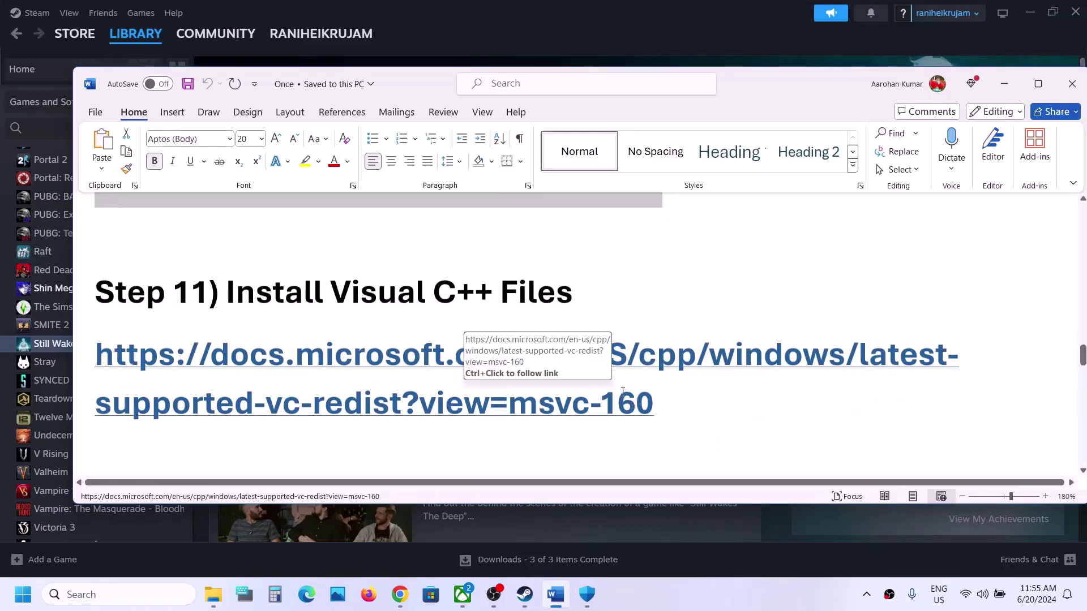
triple_click(669, 395)
key("ctrl+c")
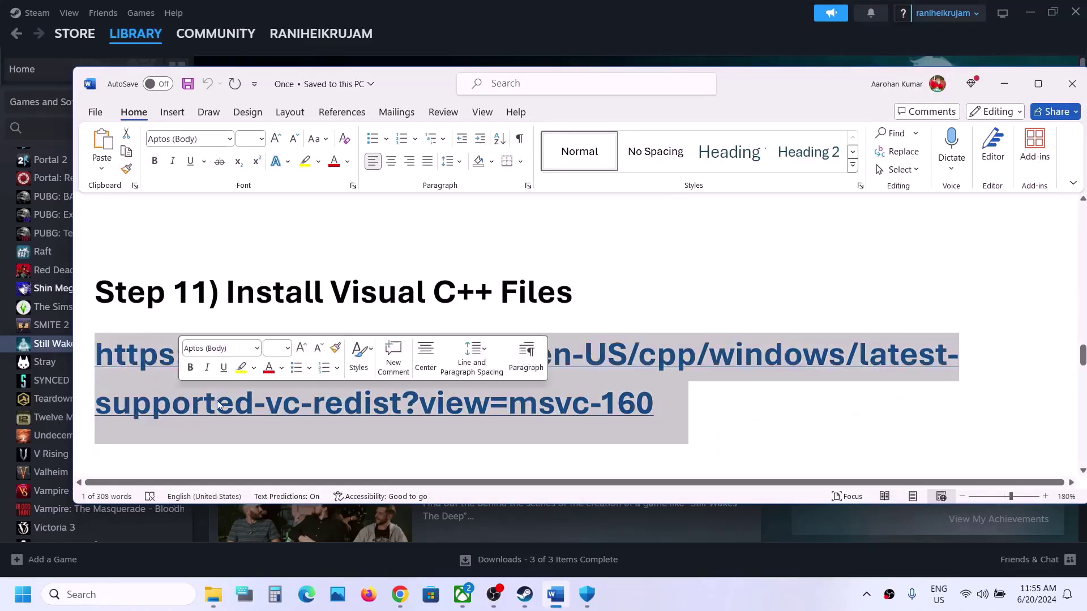
Step: Switch to Chrome and open the copied Visual C++ Redistributable link in a new tab
mouse_move(408, 608)
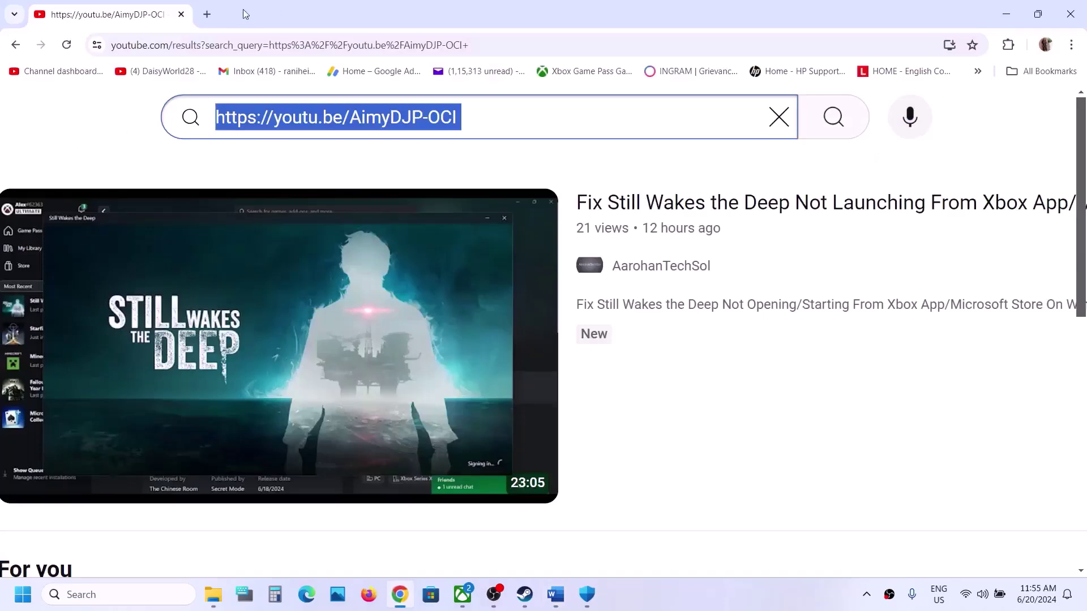
left_click(207, 15)
key("ctrl+v")
key("Return")
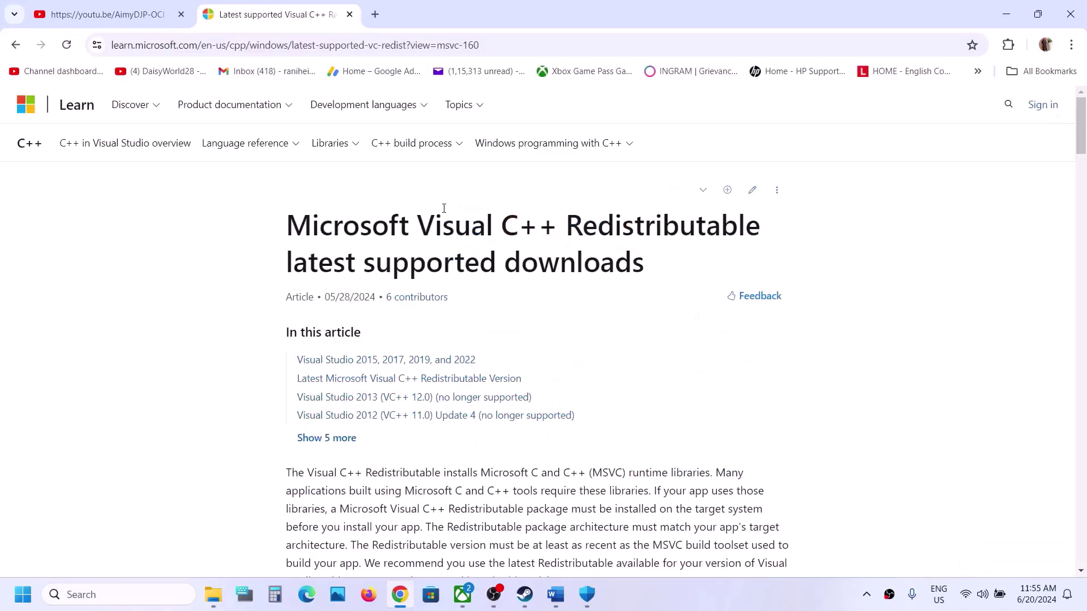
Step: Find the Visual Studio 2015, 2017, 2019, and 2022 section and highlight the X64 and X86 entries in its download table
scroll(444, 208, "down", 5)
scroll(444, 209, "down", 3)
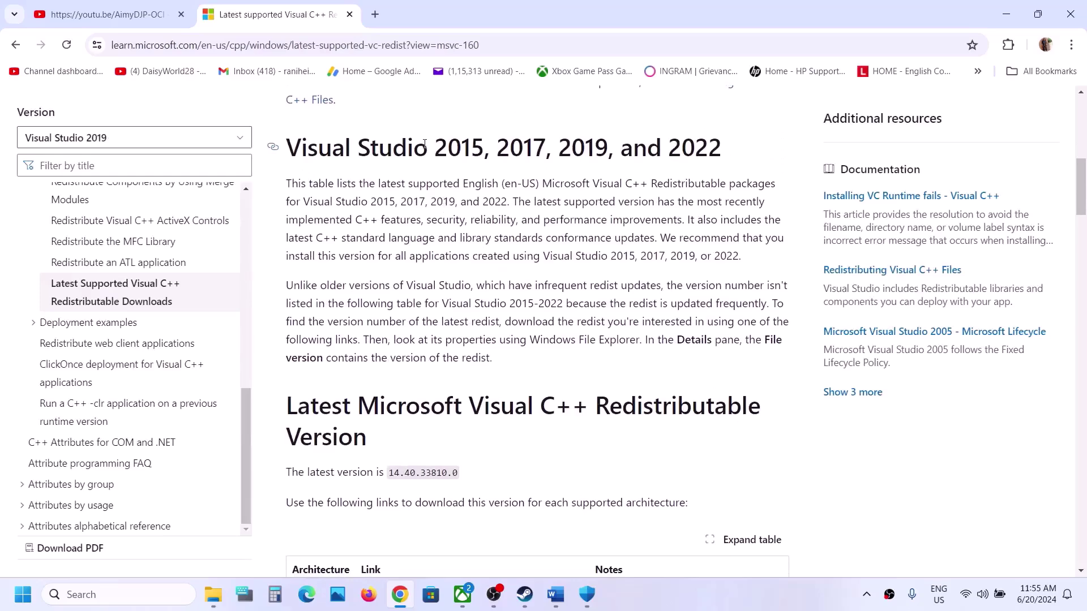
left_click_drag(429, 149, 708, 148)
scroll(542, 241, "down", 7)
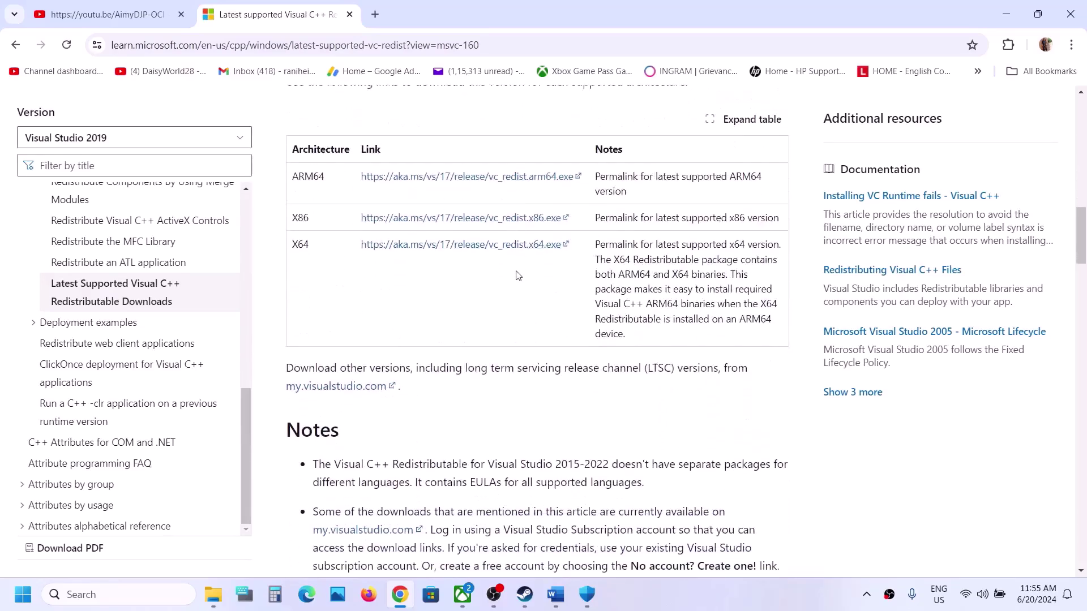
left_click_drag(290, 206, 328, 204)
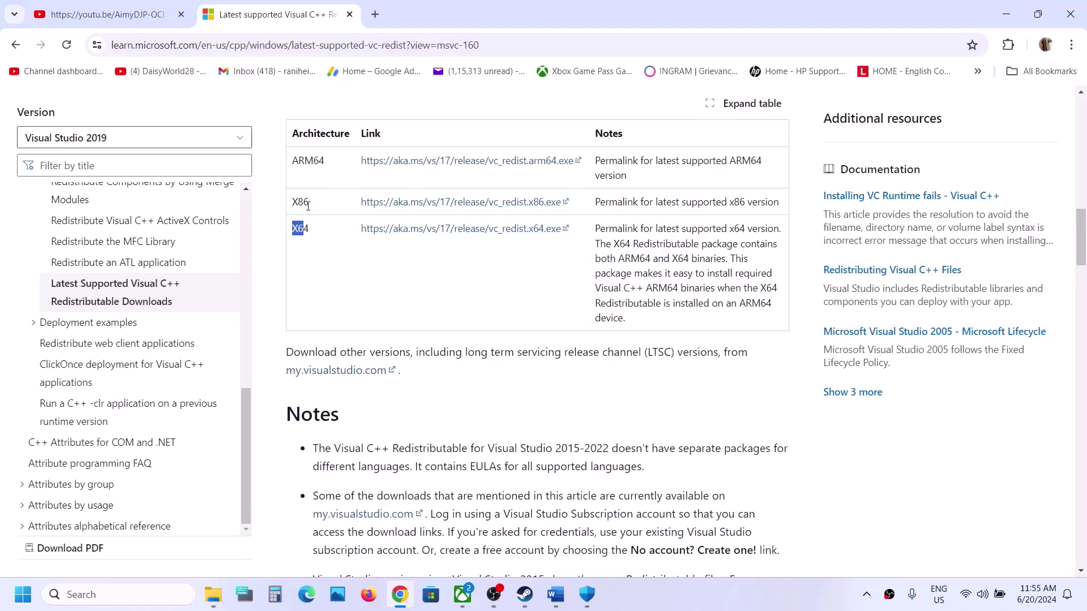
double_click(300, 203)
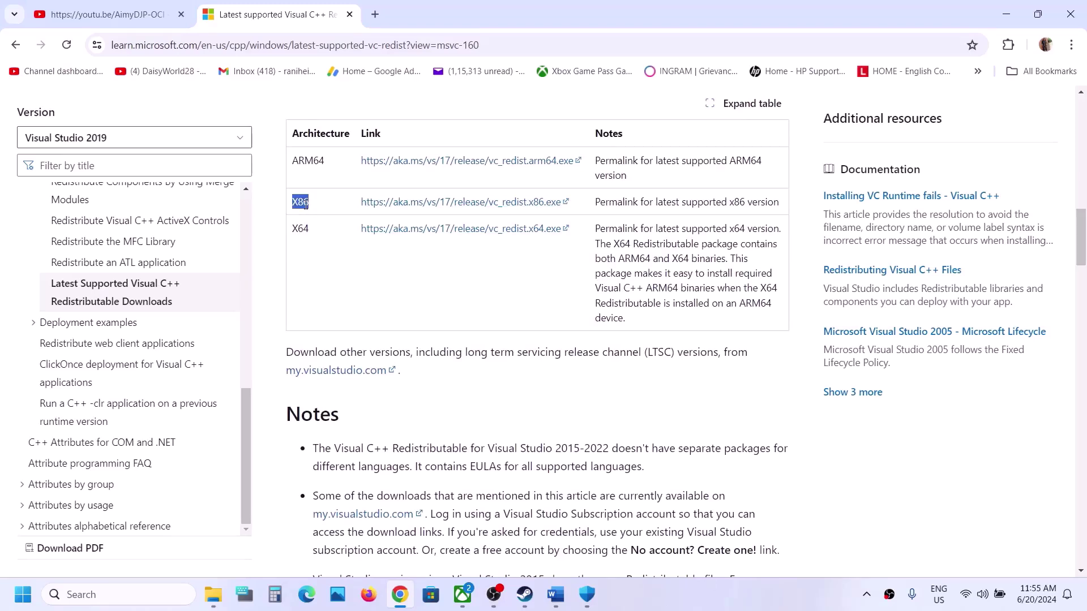
Step: Download the X86 Visual C++ Redistributable, run the installer and start its repair
left_click(455, 204)
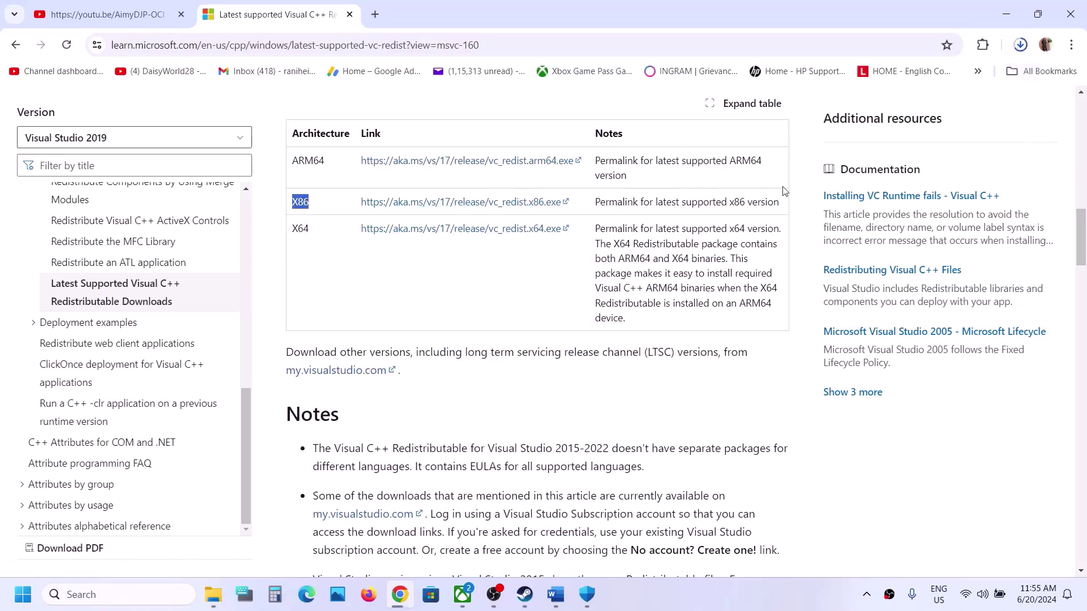
left_click(906, 76)
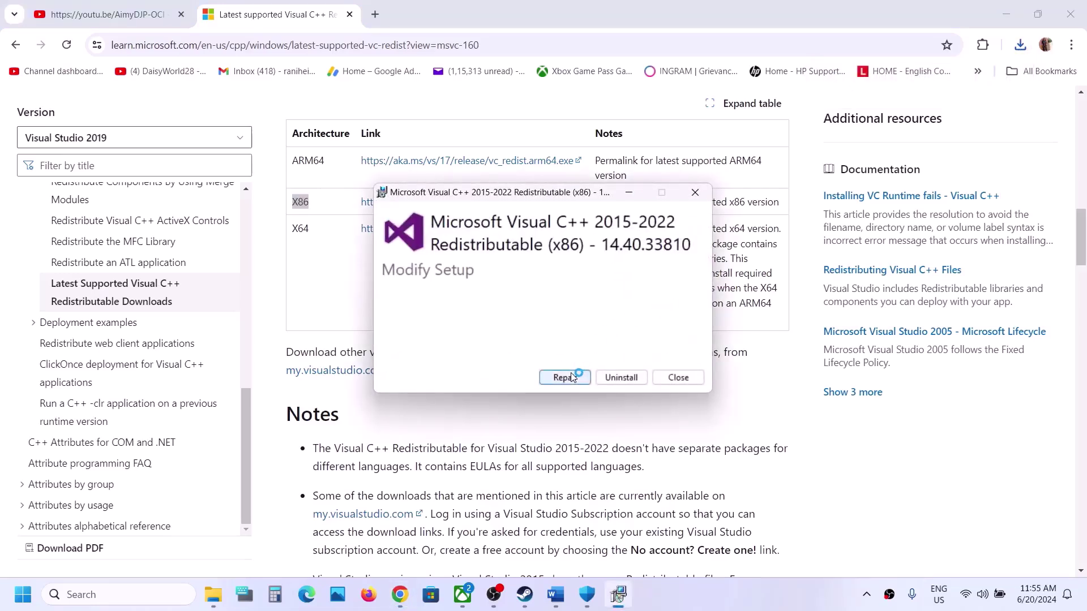
left_click(573, 378)
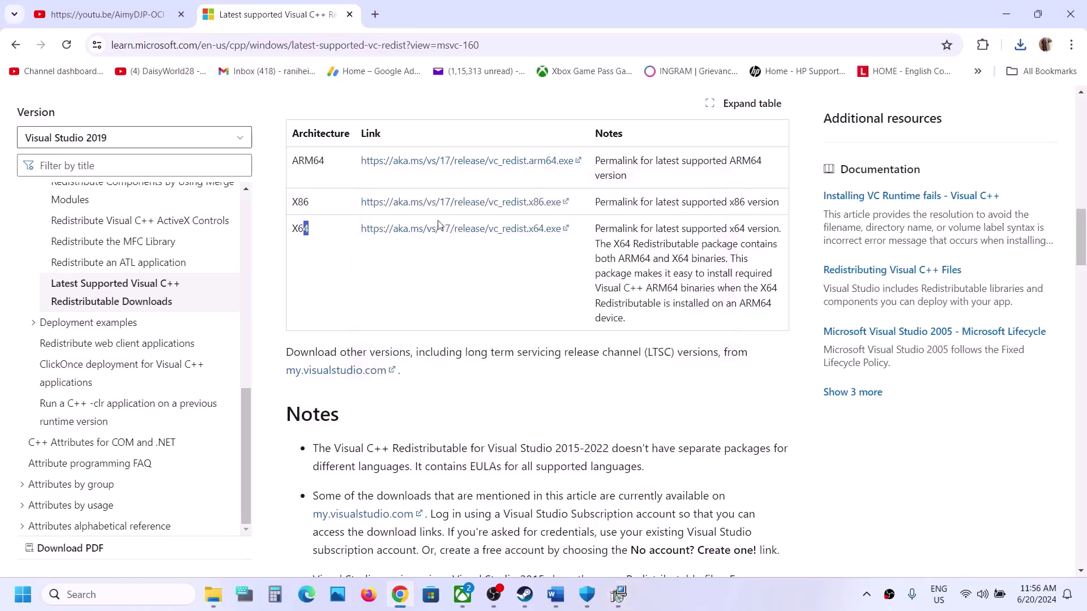
Step: Download the X64 Visual C++ Redistributable, run the installer and start its repair
left_click(437, 230)
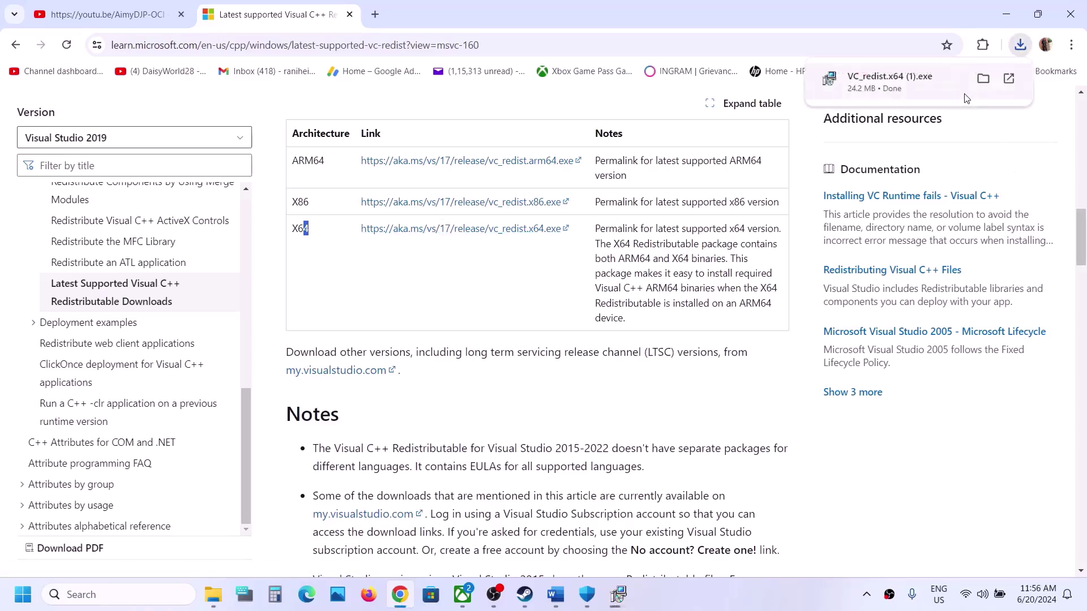
left_click(936, 93)
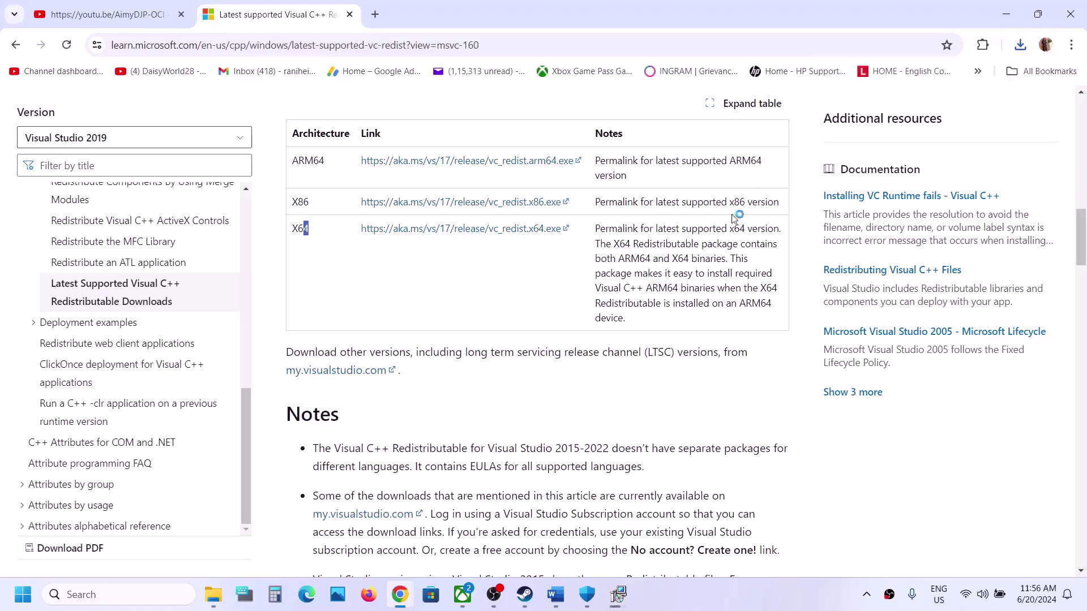
left_click(566, 377)
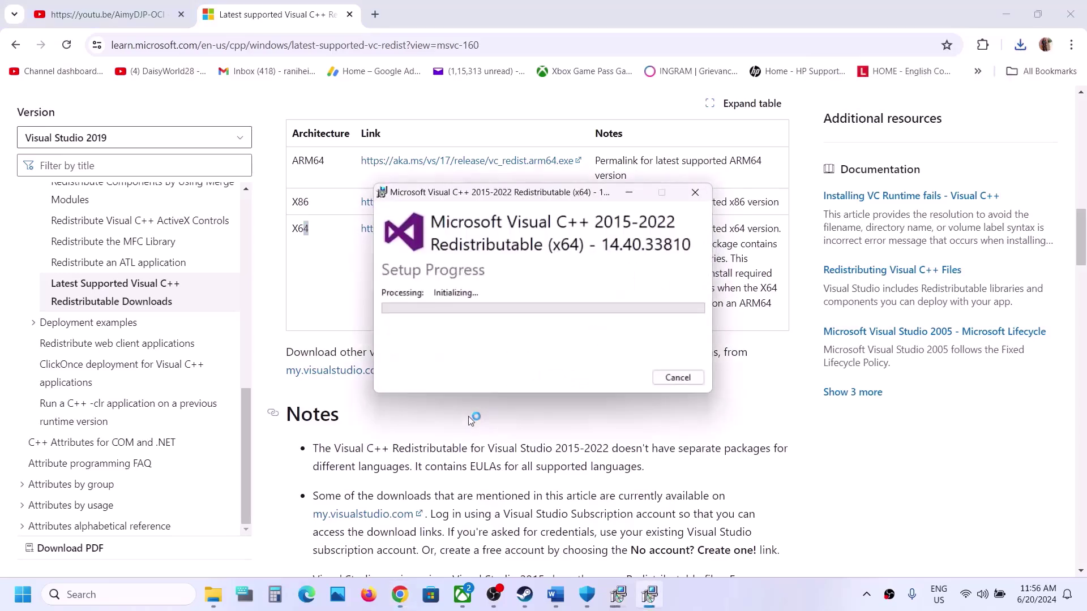
Step: Arrange the x86 and x64 Redistributable setup windows side by side to show both progress bars
left_click(619, 594)
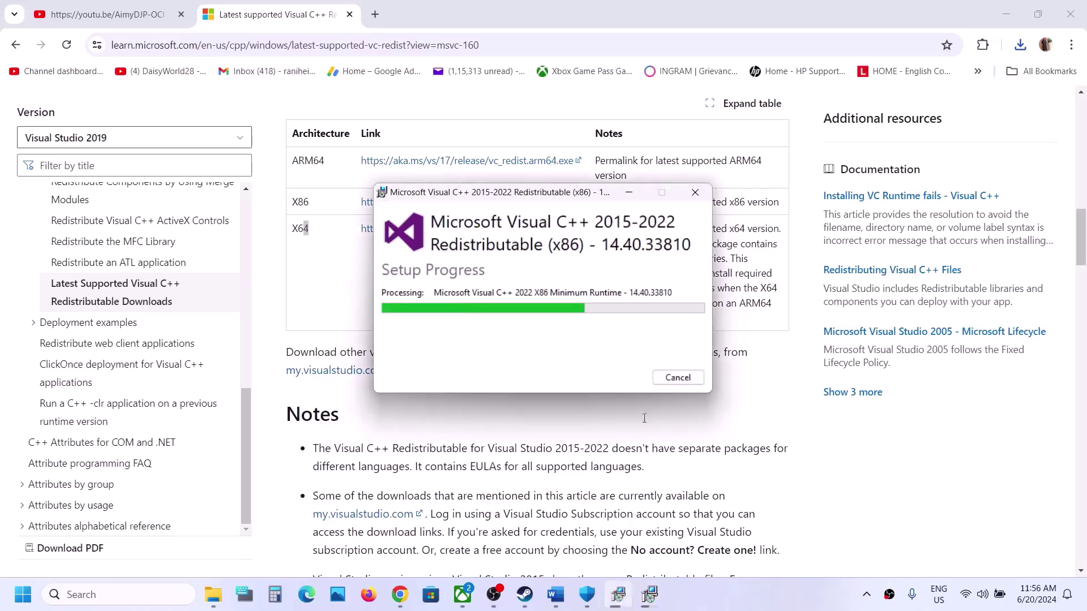
left_click_drag(589, 193, 326, 211)
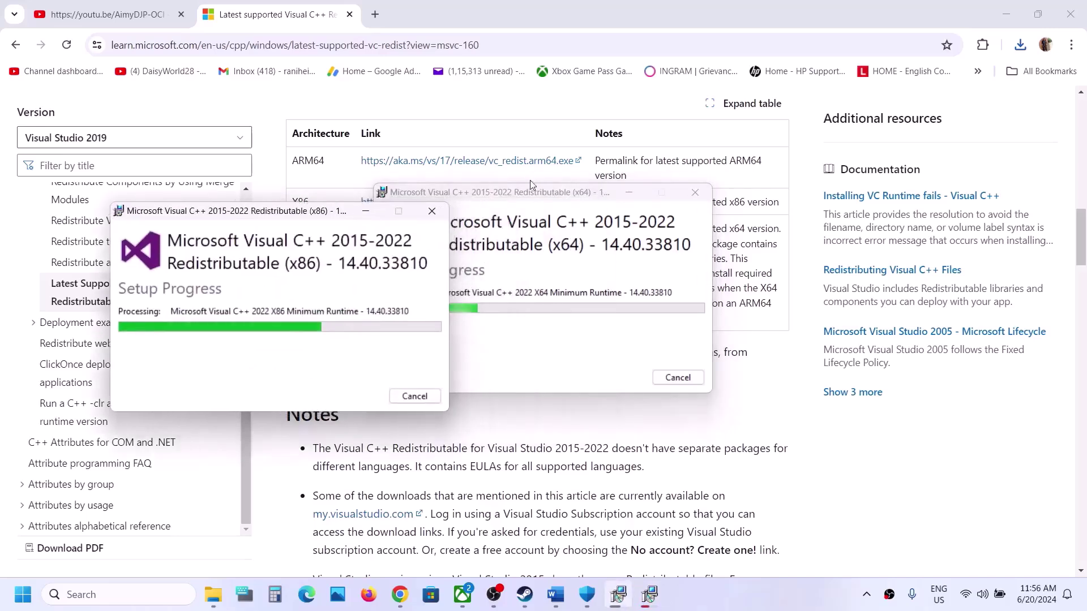
left_click(433, 194)
left_click_drag(434, 194, 555, 225)
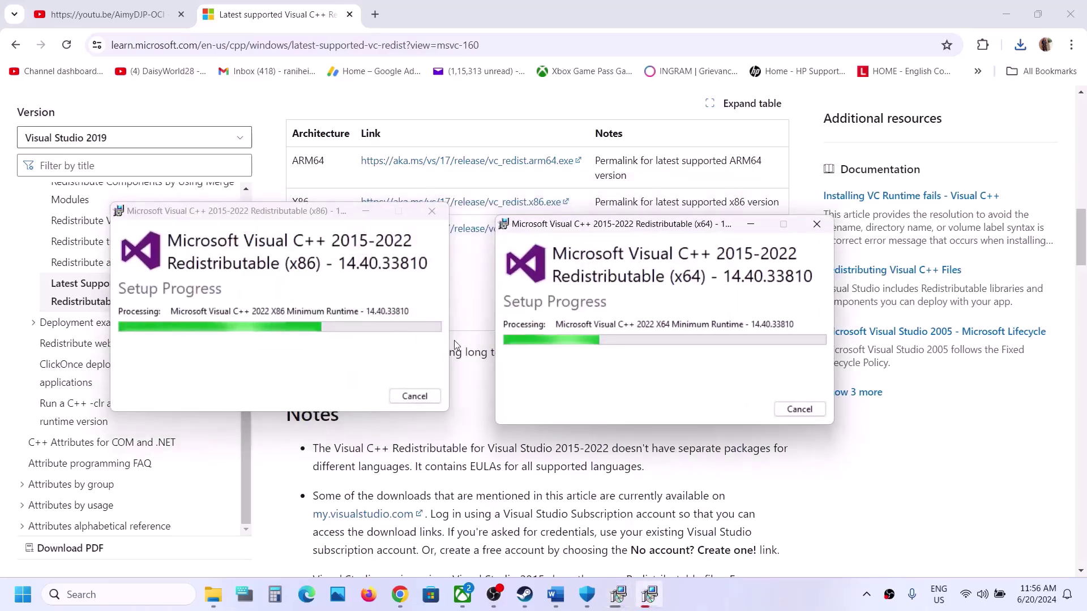
Step: Show the power options in the Start menu and dismiss them without restarting the computer
left_click(22, 594)
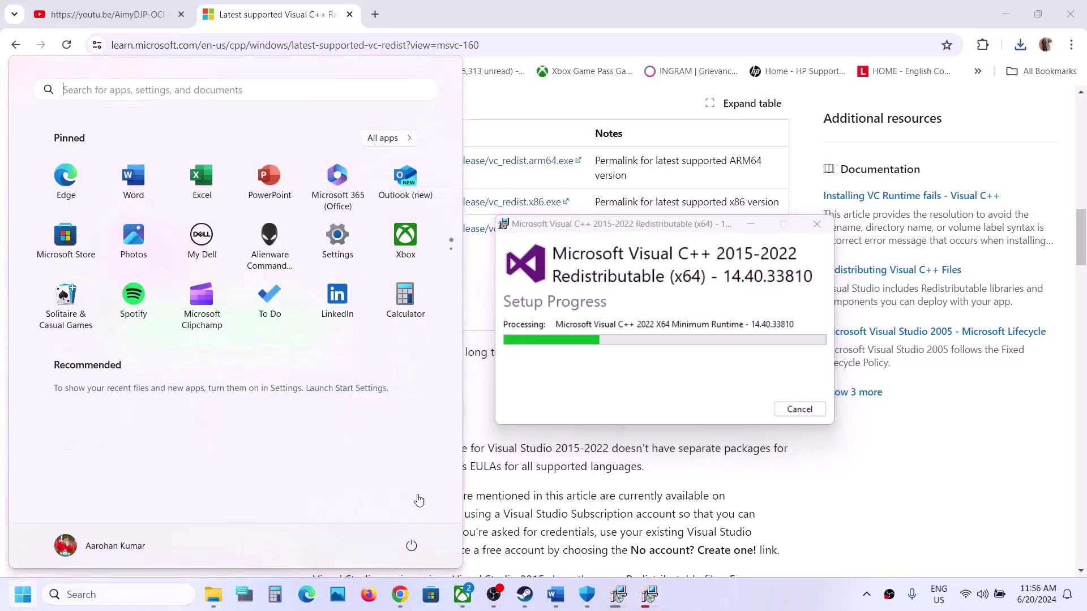
left_click(412, 546)
key("Escape")
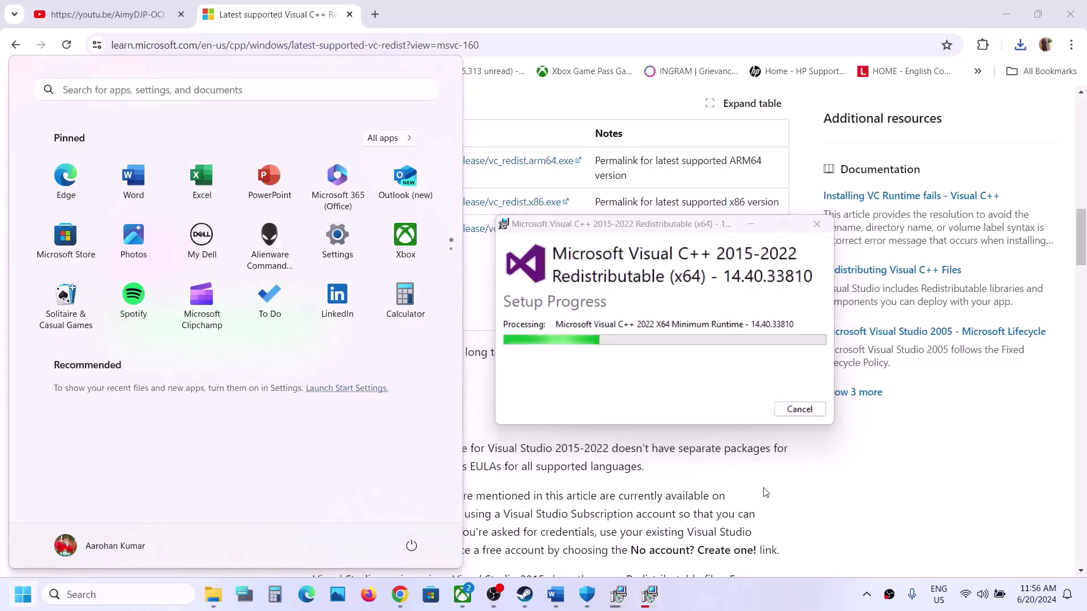
Step: Return to the Word document to read Step 12 on increasing the virtual memory, and bring Steam back to the front
left_click(525, 594)
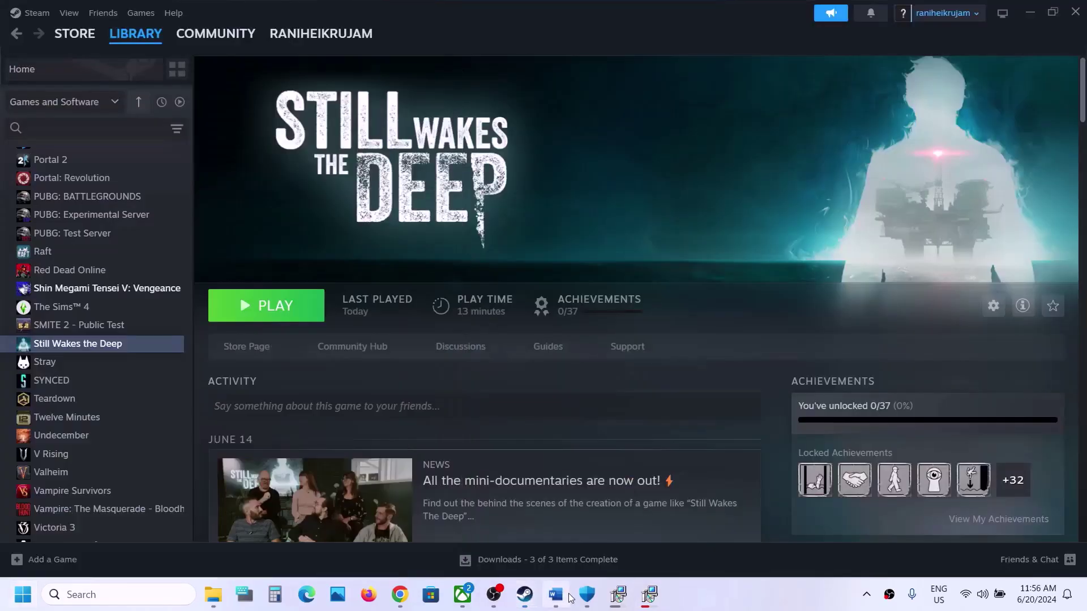
left_click(557, 594)
scroll(519, 343, "down", 5)
scroll(519, 342, "down", 1)
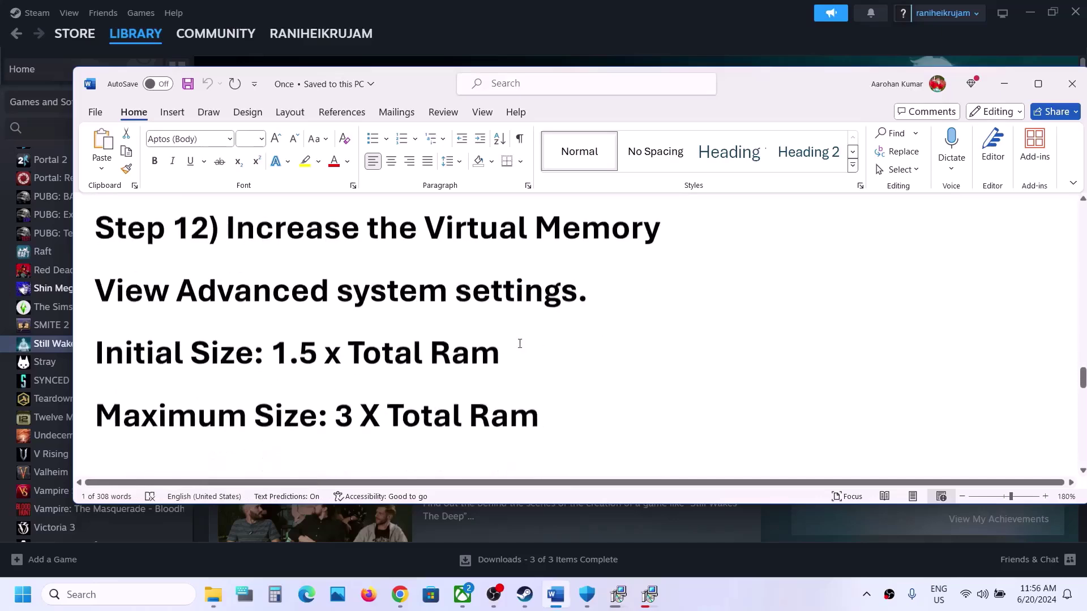
left_click(784, 537)
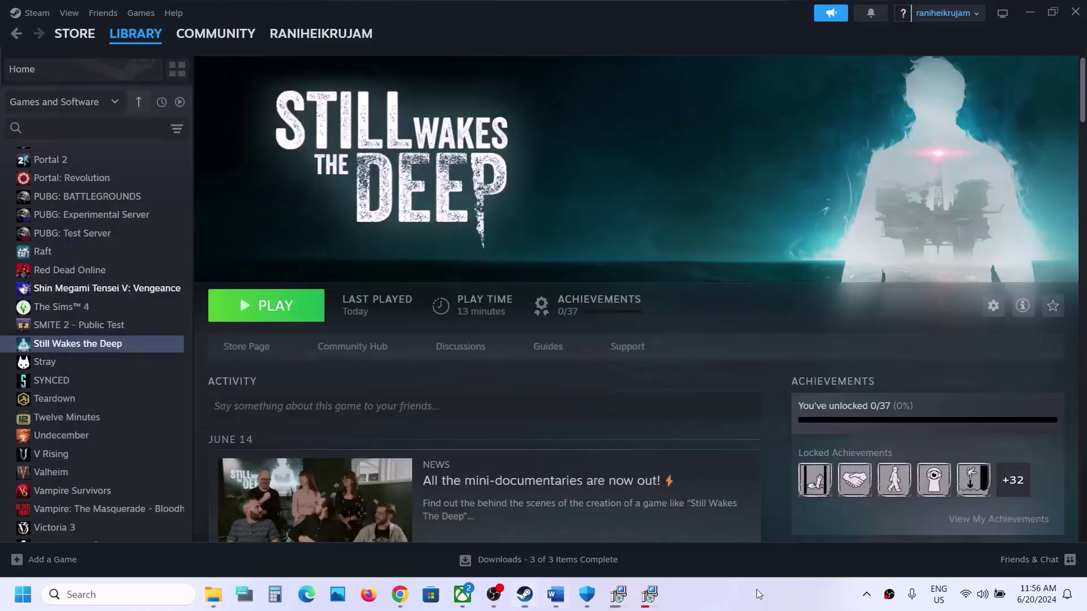